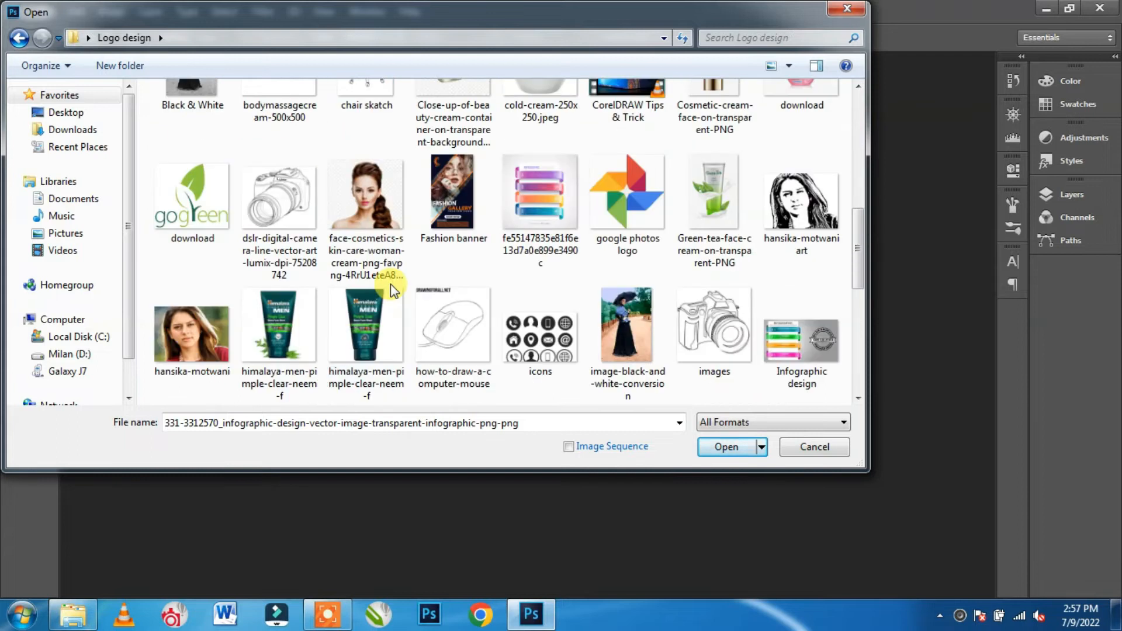
# Step: Open how-to-draw-a-computer-mouse.jpg in a docked window and crop off the DRAWINGFORALL.NET strip above the drawing
pyautogui.click(725, 447)
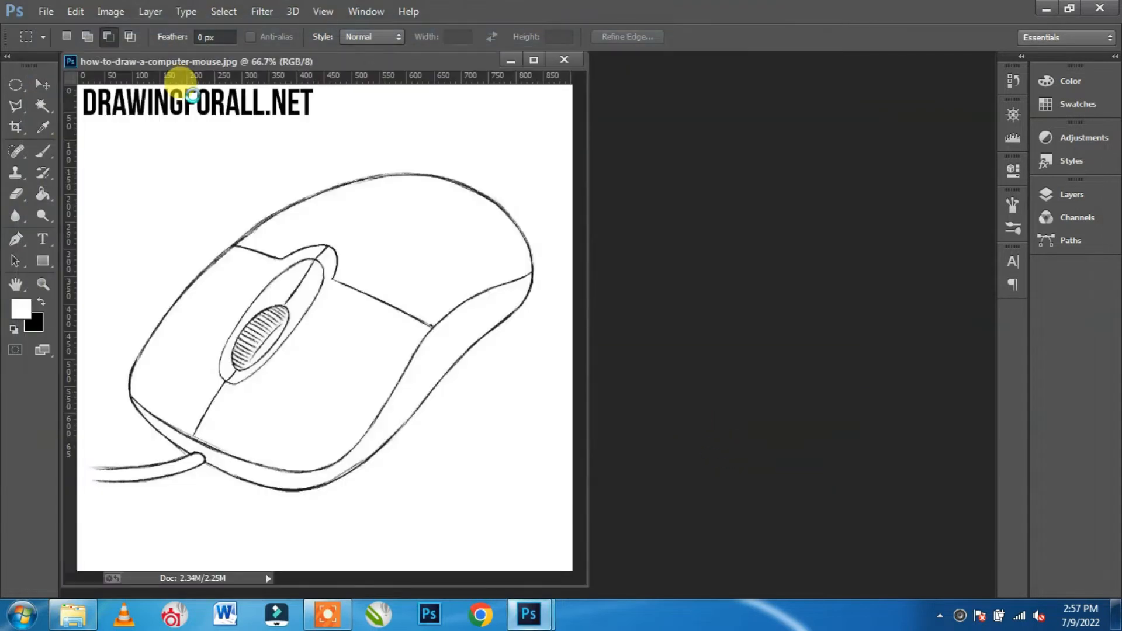
pyautogui.moveTo(250, 65)
pyautogui.mouseDown()
pyautogui.moveTo(393, 102)
pyautogui.moveTo(416, 62)
pyautogui.mouseUp()
pyautogui.press('c')
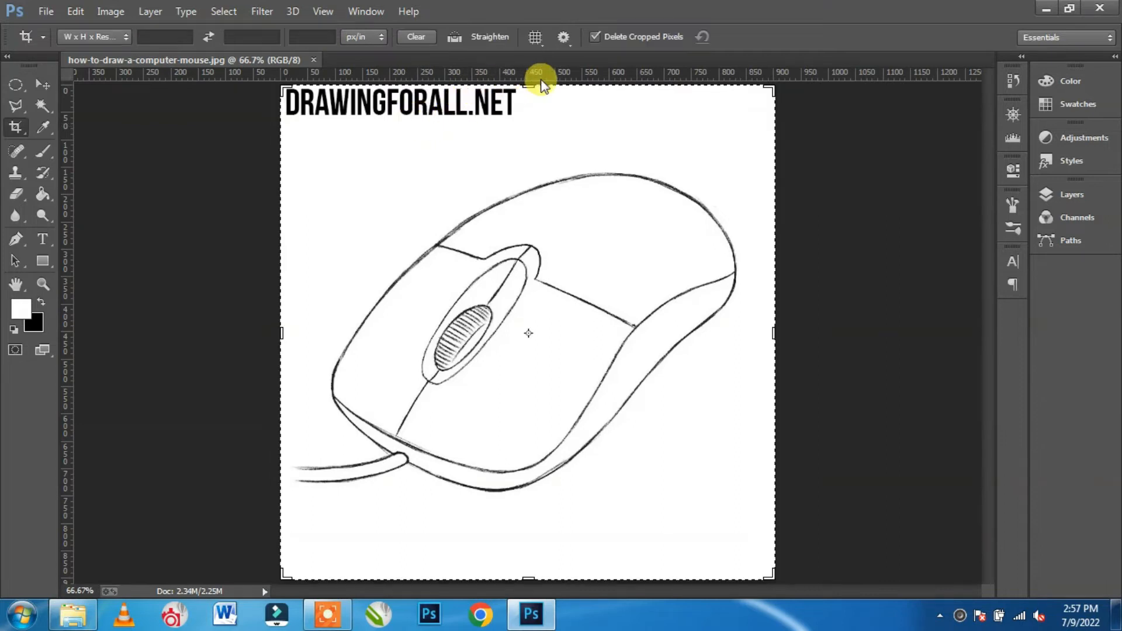
pyautogui.moveTo(526, 87); pyautogui.dragTo(523, 120)
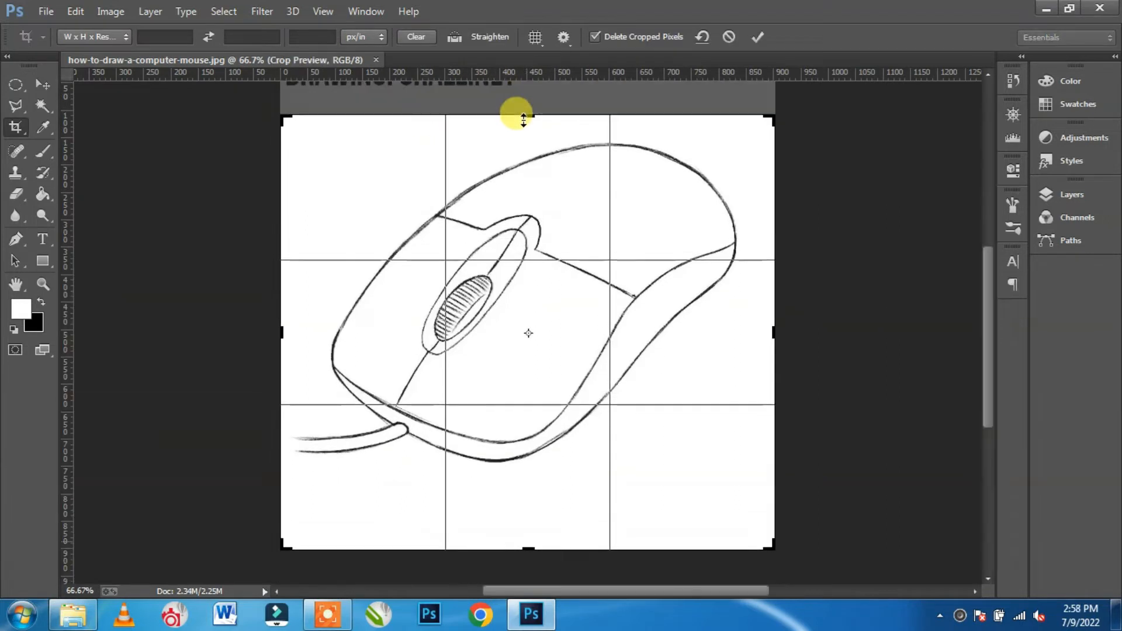
pyautogui.press('Return')
# Step: Add a new empty layer above the Background layer
pyautogui.click(29, 82)
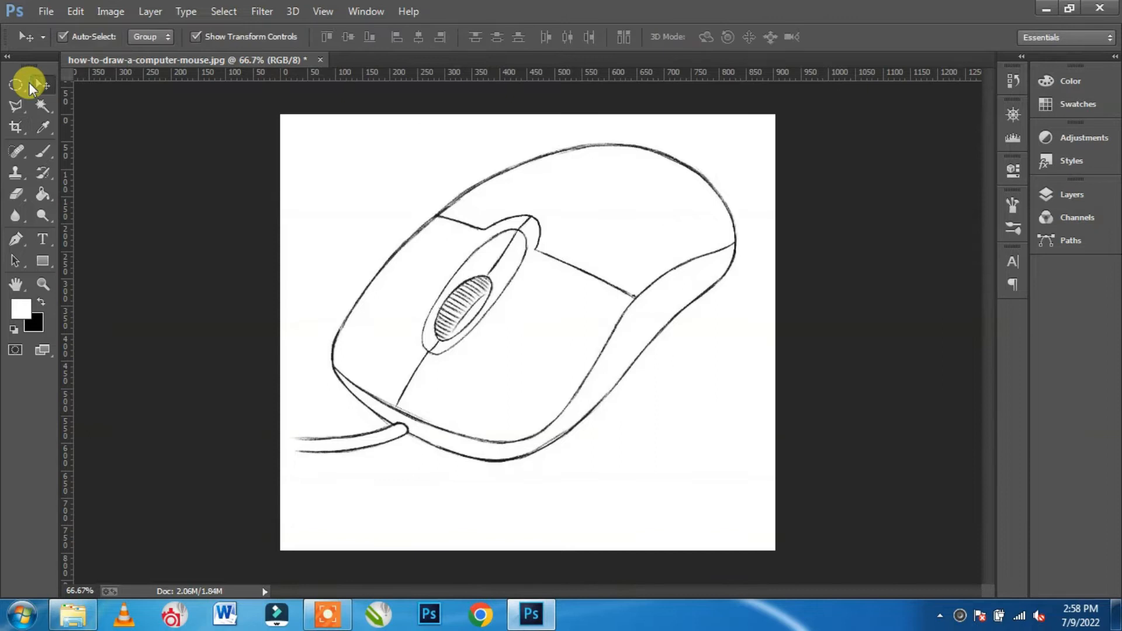
pyautogui.click(1071, 199)
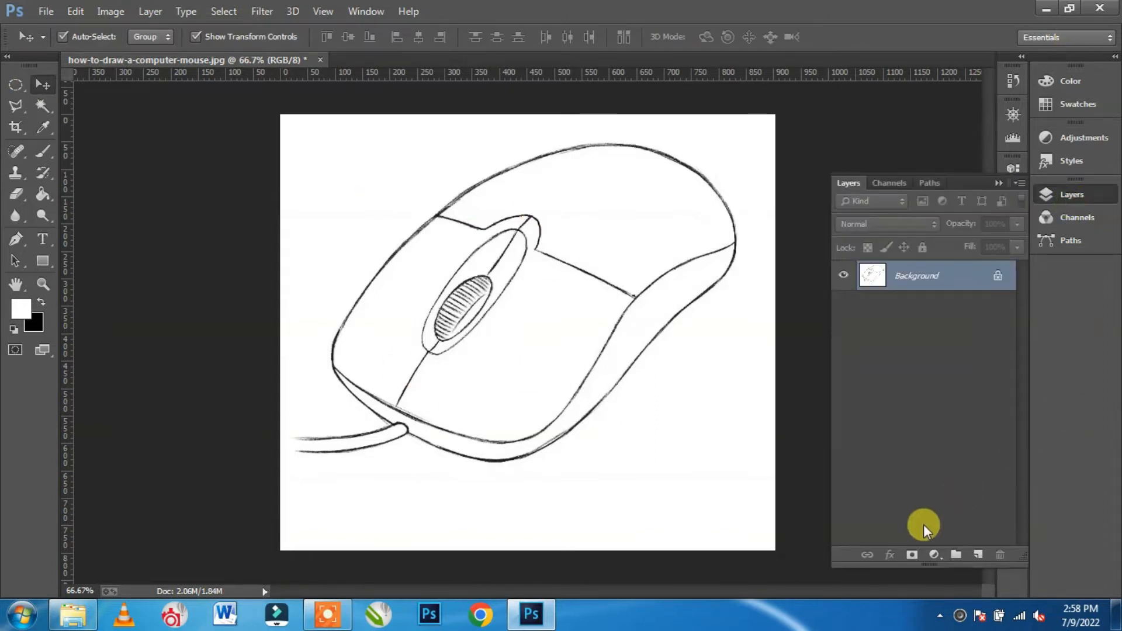
pyautogui.click(980, 554)
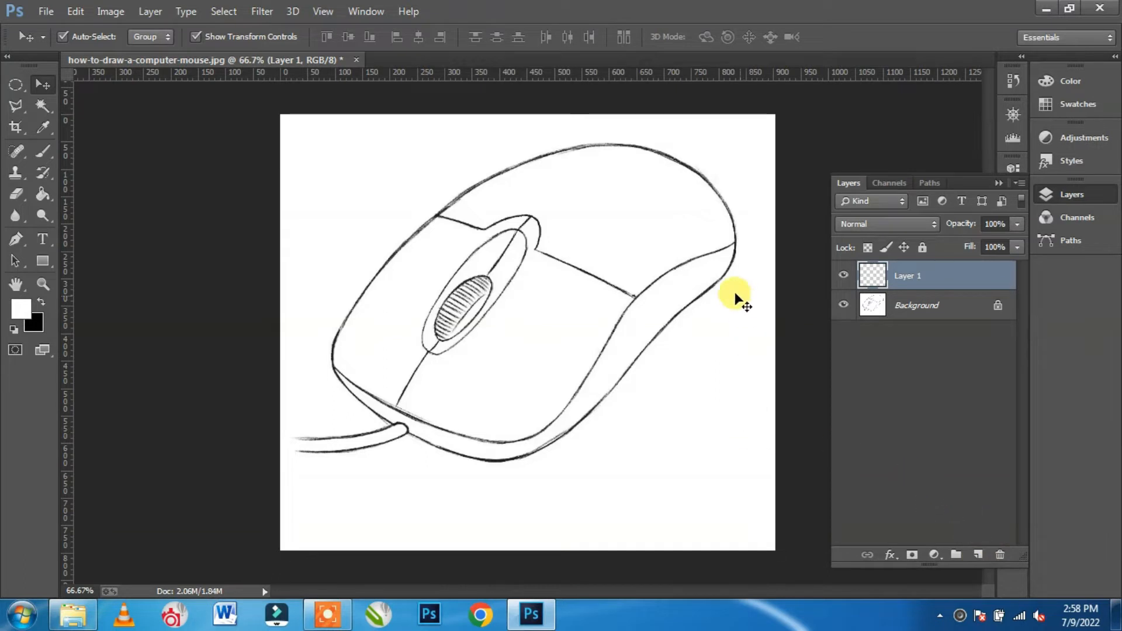
# Step: Set the brush tip to size 5, activate the Pen tool and make black the foreground colour
pyautogui.click(41, 152)
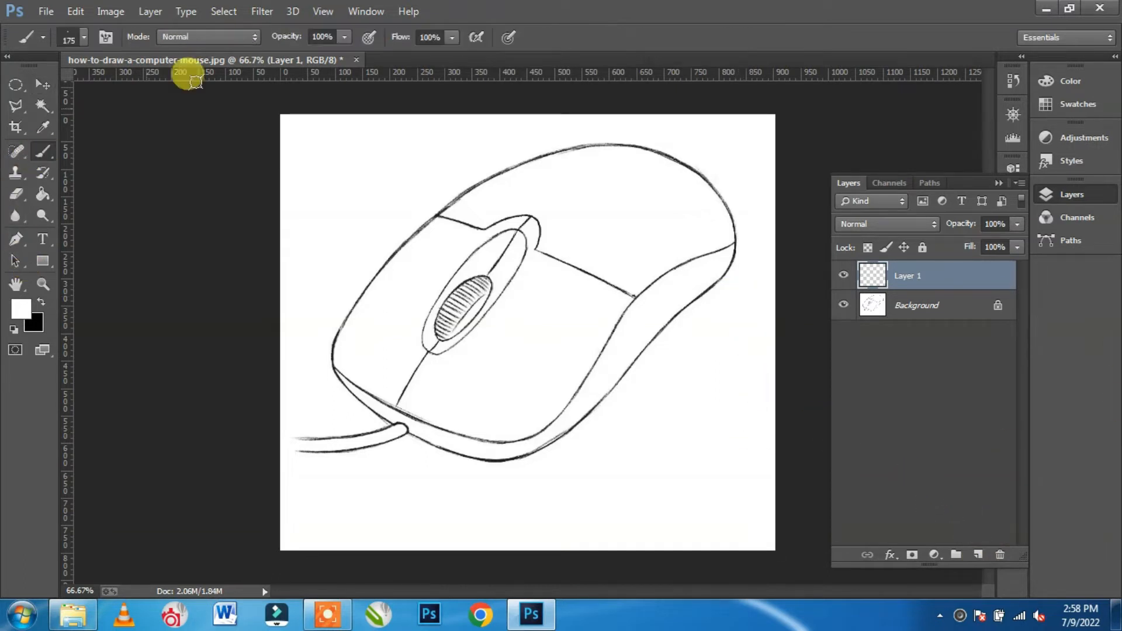
pyautogui.click(85, 38)
pyautogui.click(61, 165)
pyautogui.click(166, 69)
pyautogui.press('Return')
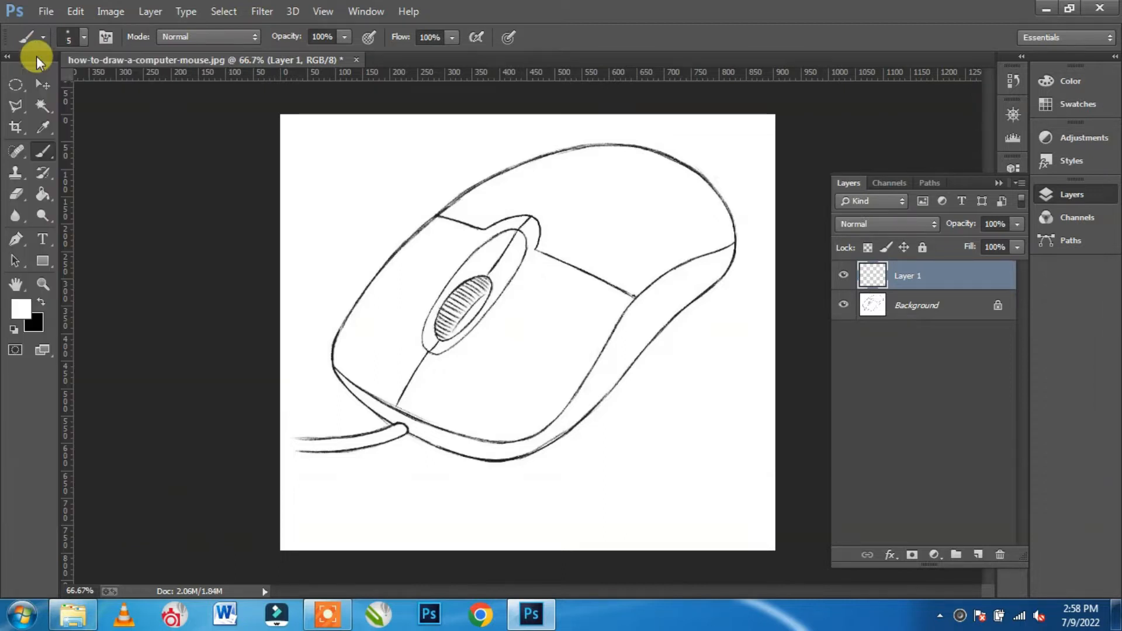
pyautogui.click(12, 238)
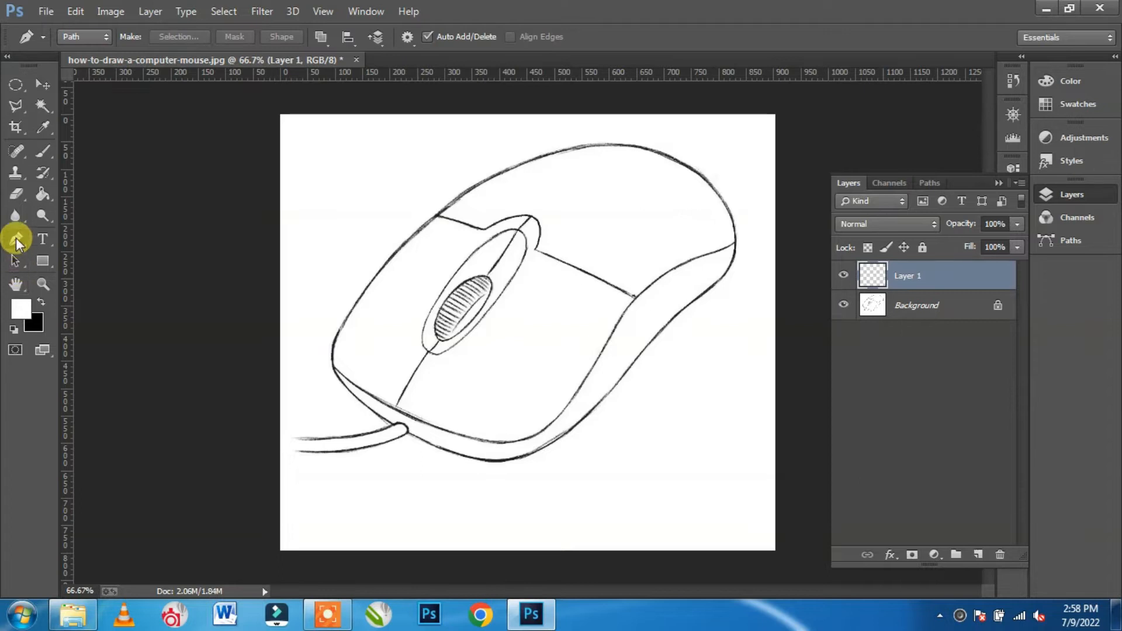
pyautogui.click(41, 302)
# Step: Trace the mouse body's outer outline with a Pen path from its left side over the top to the lower right side
pyautogui.scroll(1, 456, 217)
pyautogui.scroll(1, 456, 216)
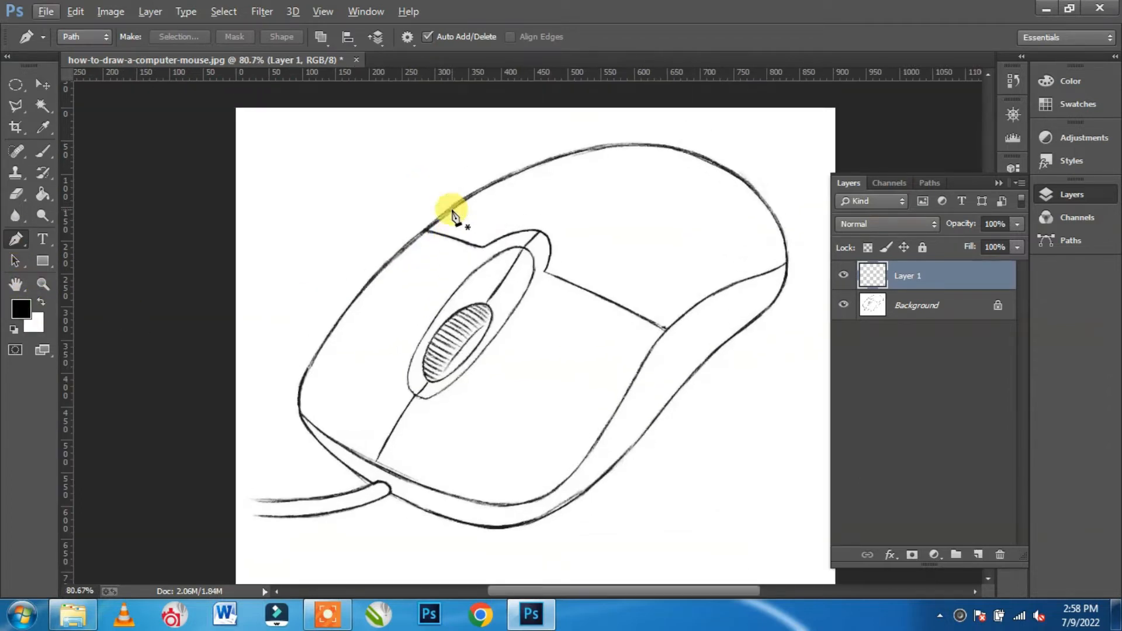
pyautogui.click(309, 367)
pyautogui.moveTo(649, 146); pyautogui.dragTo(851, 155)
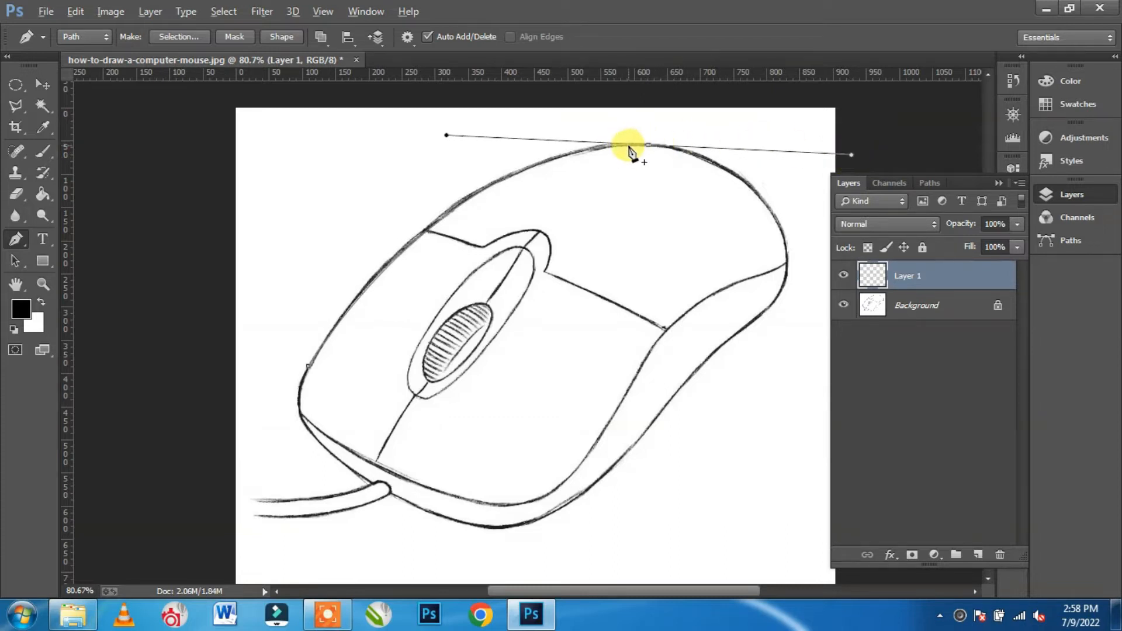
pyautogui.click(648, 146)
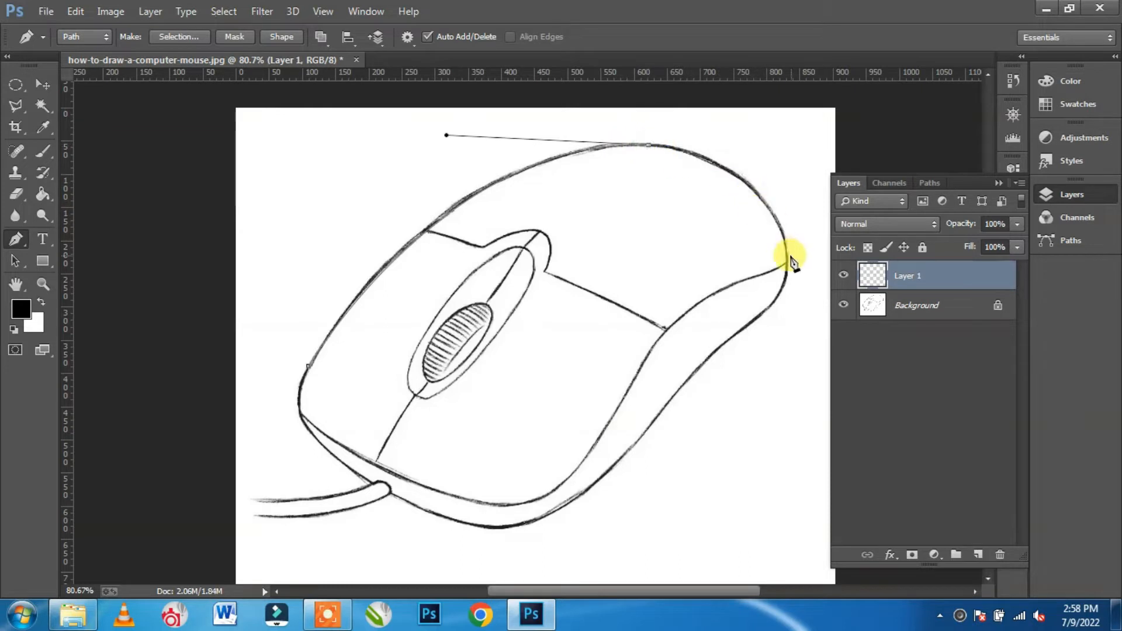
pyautogui.moveTo(788, 263); pyautogui.dragTo(794, 366)
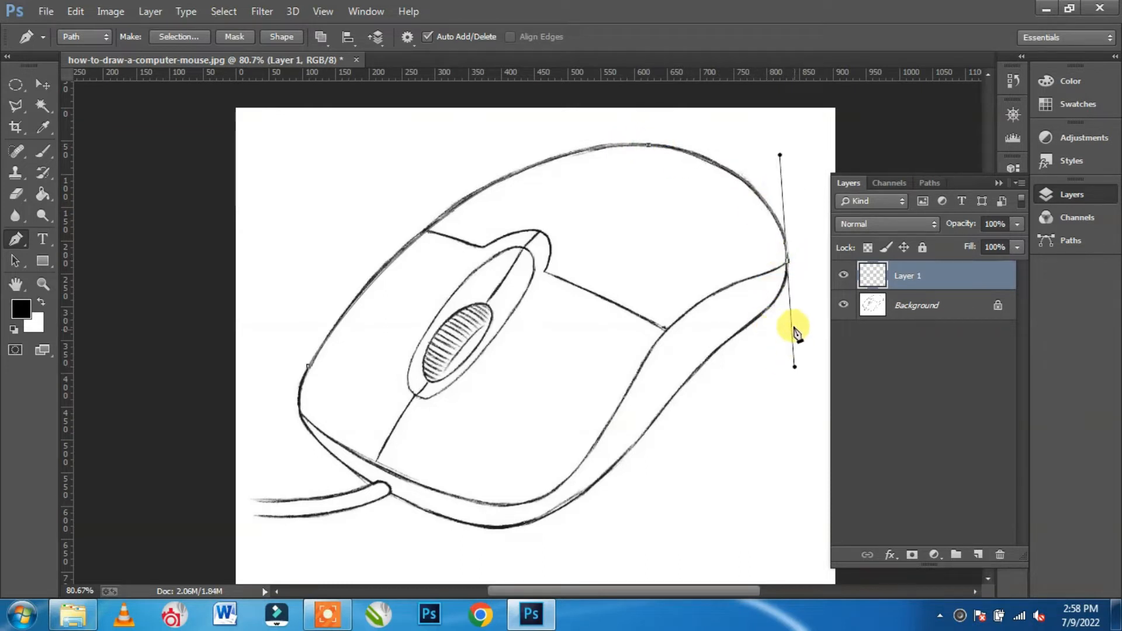
pyautogui.moveTo(788, 266); pyautogui.dragTo(702, 360)
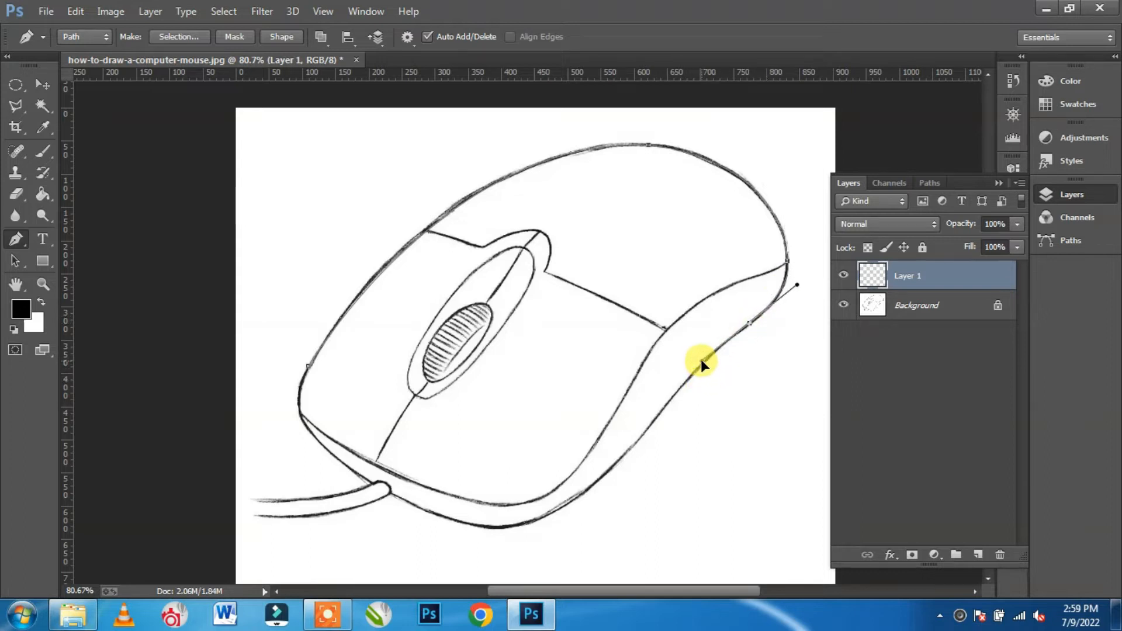
# Step: Continue the outline path down the mouse's lower right side and along its bottom edge to the cable joint
pyautogui.moveTo(637, 444); pyautogui.dragTo(582, 535)
pyautogui.keyDown('alt'); pyautogui.click(638, 446); pyautogui.keyUp('alt')
pyautogui.moveTo(505, 527); pyautogui.dragTo(438, 528)
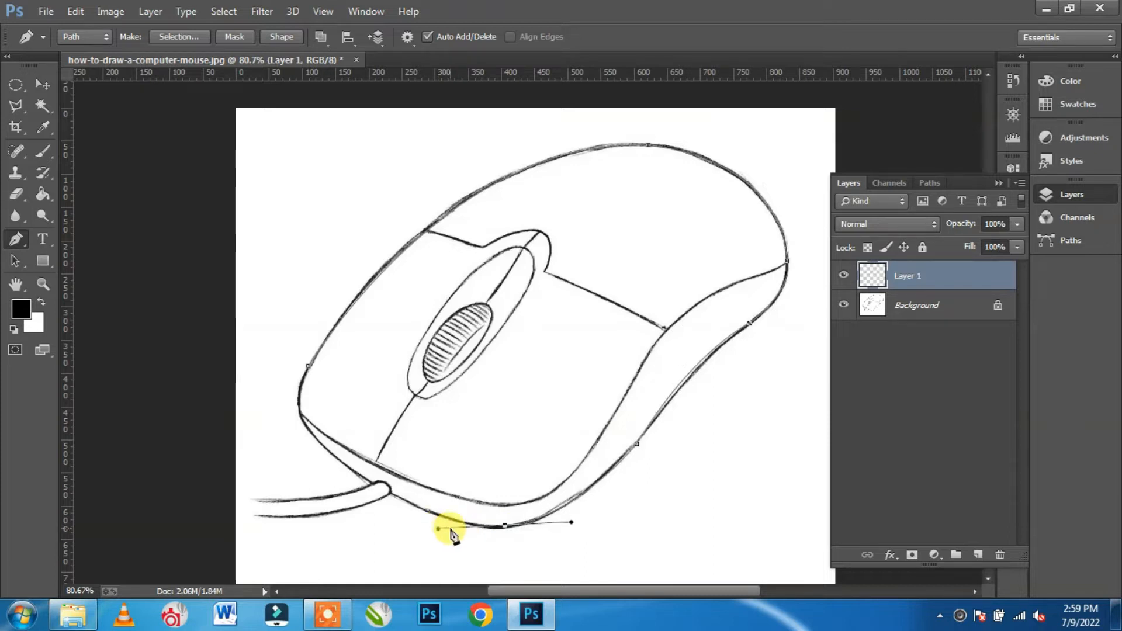
pyautogui.scroll(3, 389, 496)
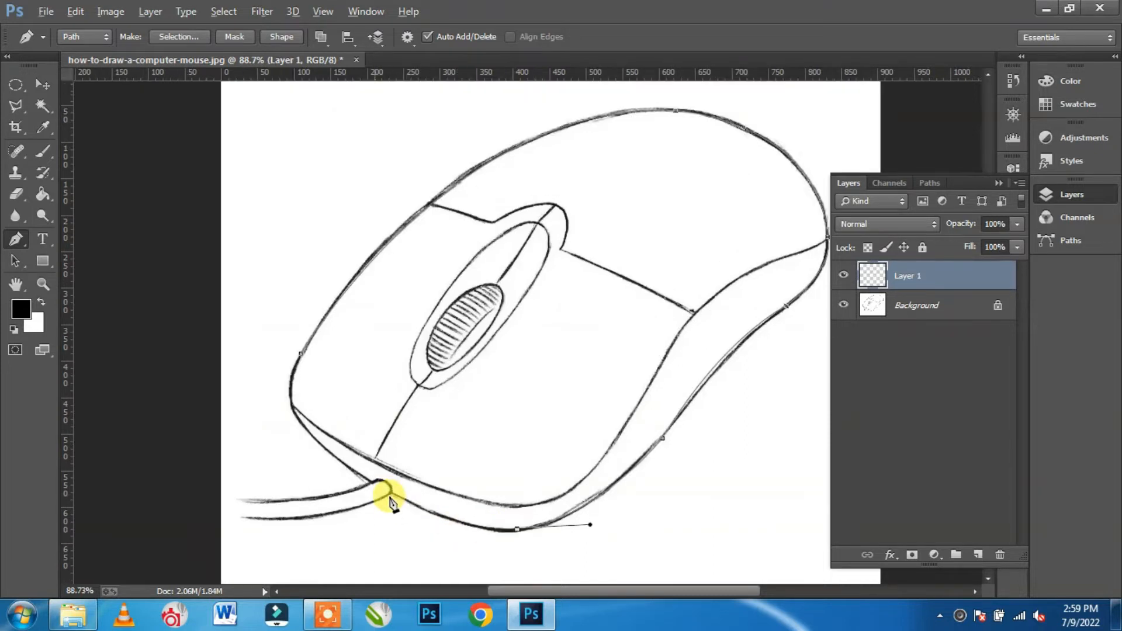
pyautogui.scroll(2, 409, 484)
pyautogui.scroll(-2, 409, 475)
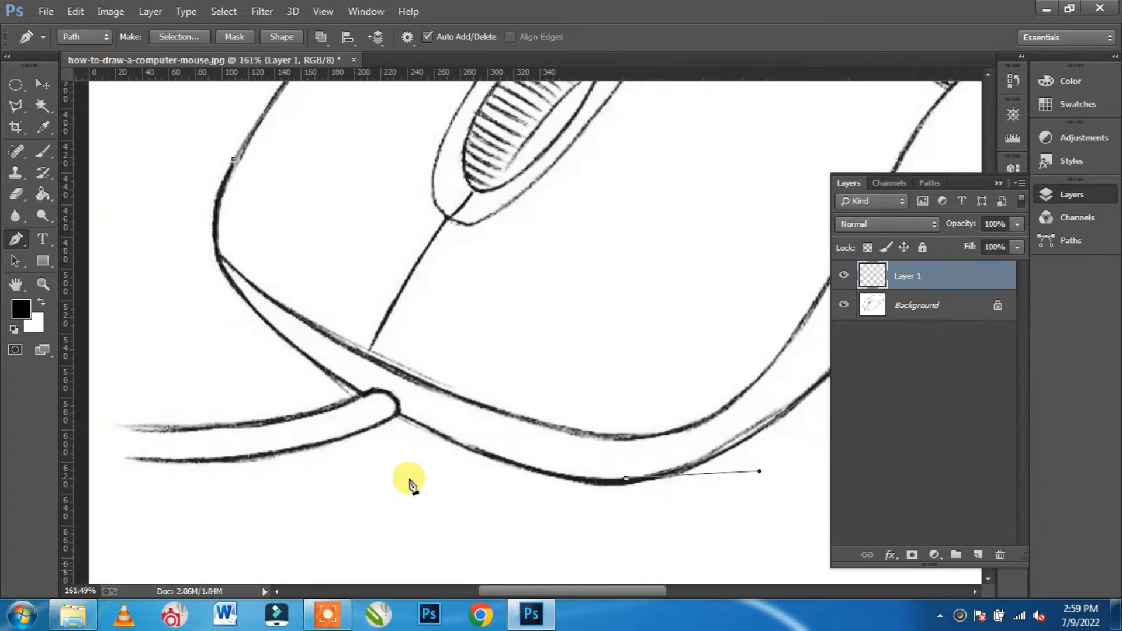
pyautogui.moveTo(397, 417); pyautogui.dragTo(220, 339)
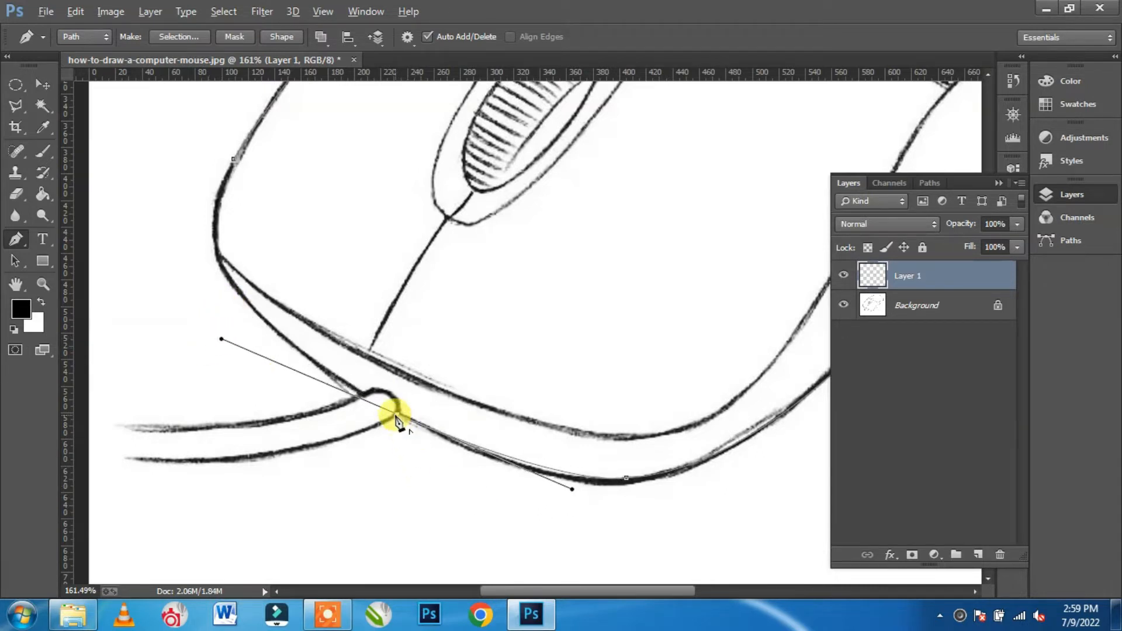
# Step: Curve the outline path around the cable end and up the lower left corner, closing it at its starting point
pyautogui.scroll(5, 391, 419)
pyautogui.moveTo(362, 395); pyautogui.dragTo(339, 410)
pyautogui.moveTo(191, 402); pyautogui.dragTo(121, 400)
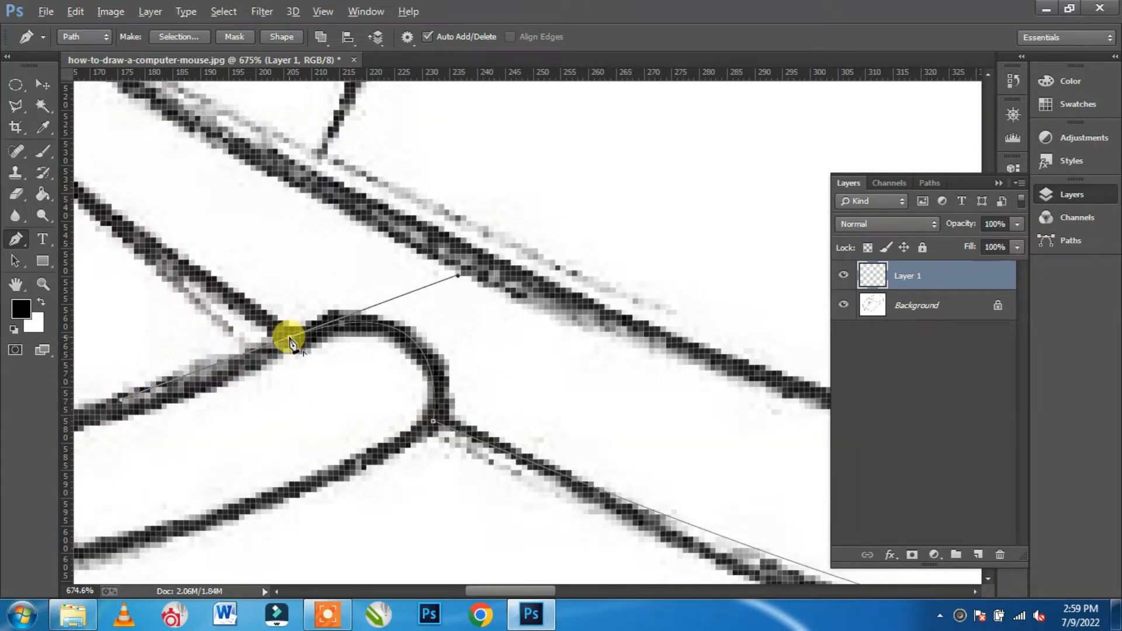
pyautogui.scroll(-4, 289, 339)
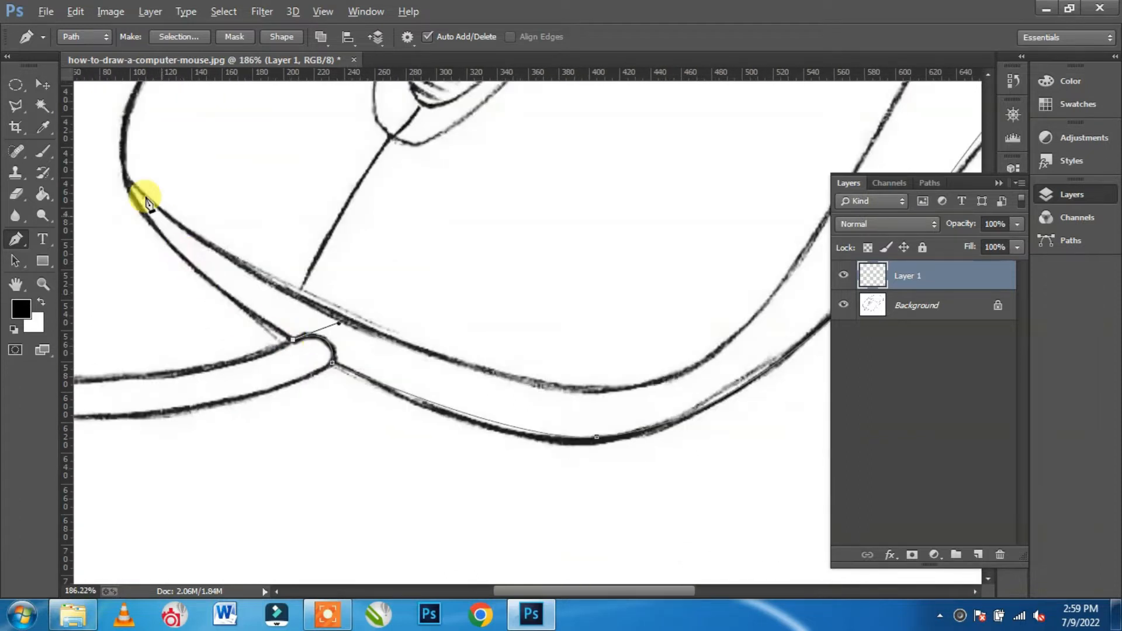
pyautogui.scroll(2, 119, 173)
pyautogui.moveTo(138, 202)
pyautogui.mouseDown()
pyautogui.moveTo(93, 93)
pyautogui.moveTo(101, 77)
pyautogui.moveTo(94, 104)
pyautogui.moveTo(156, 105)
pyautogui.moveTo(130, 107)
pyautogui.mouseUp()
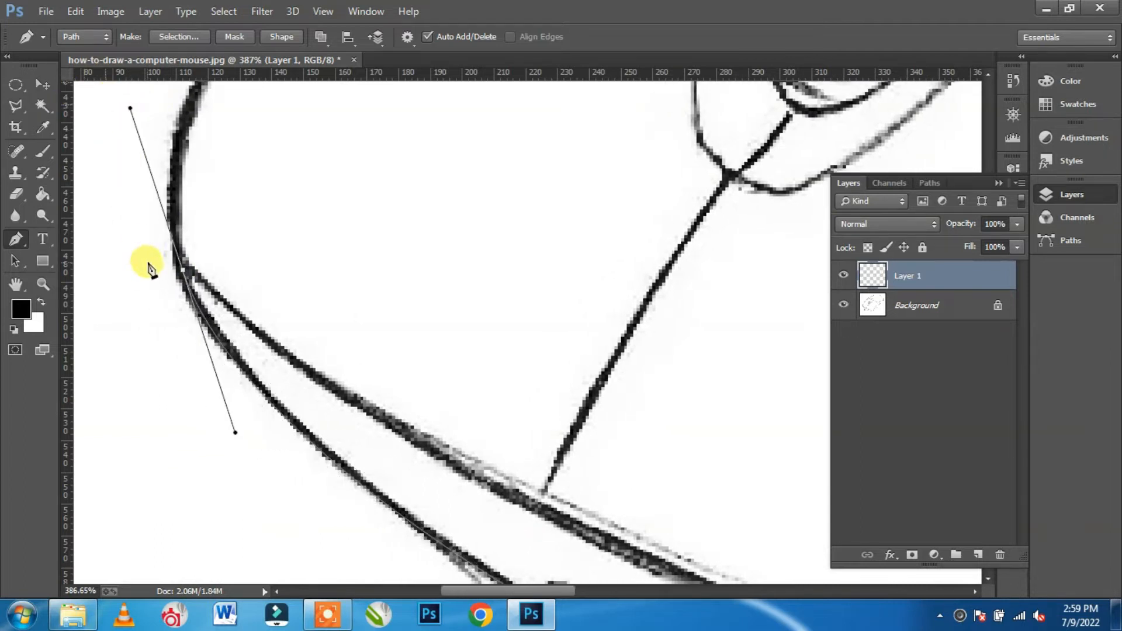
pyautogui.keyDown('alt'); pyautogui.click(183, 269); pyautogui.keyUp('alt')
pyautogui.scroll(-3, 290, 296)
pyautogui.scroll(3, 296, 146)
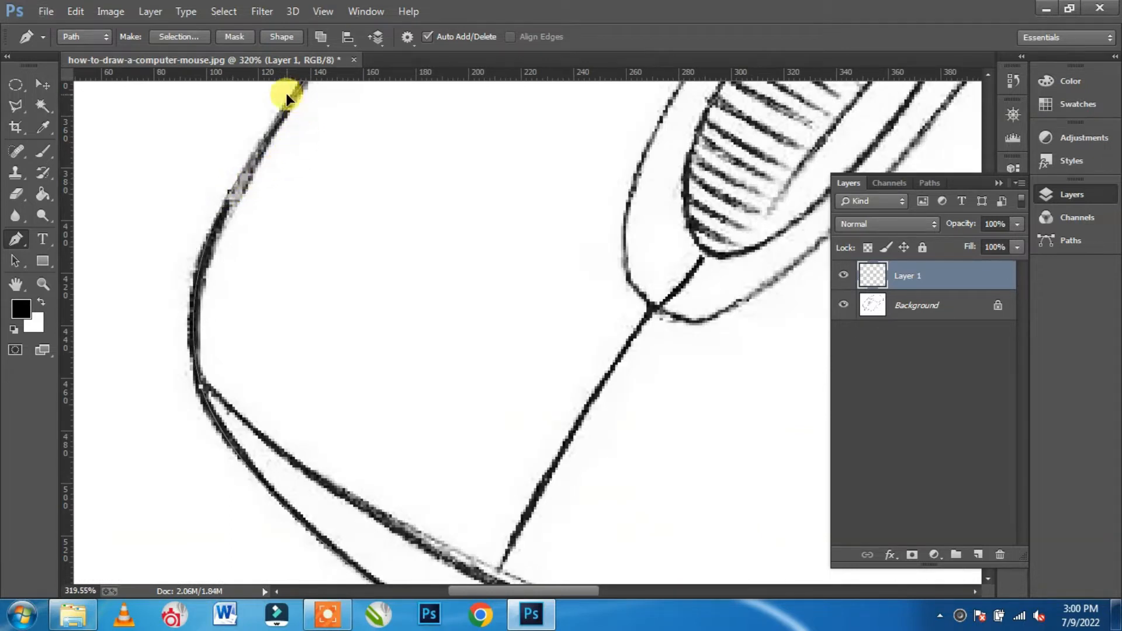
pyautogui.scroll(-3, 363, 301)
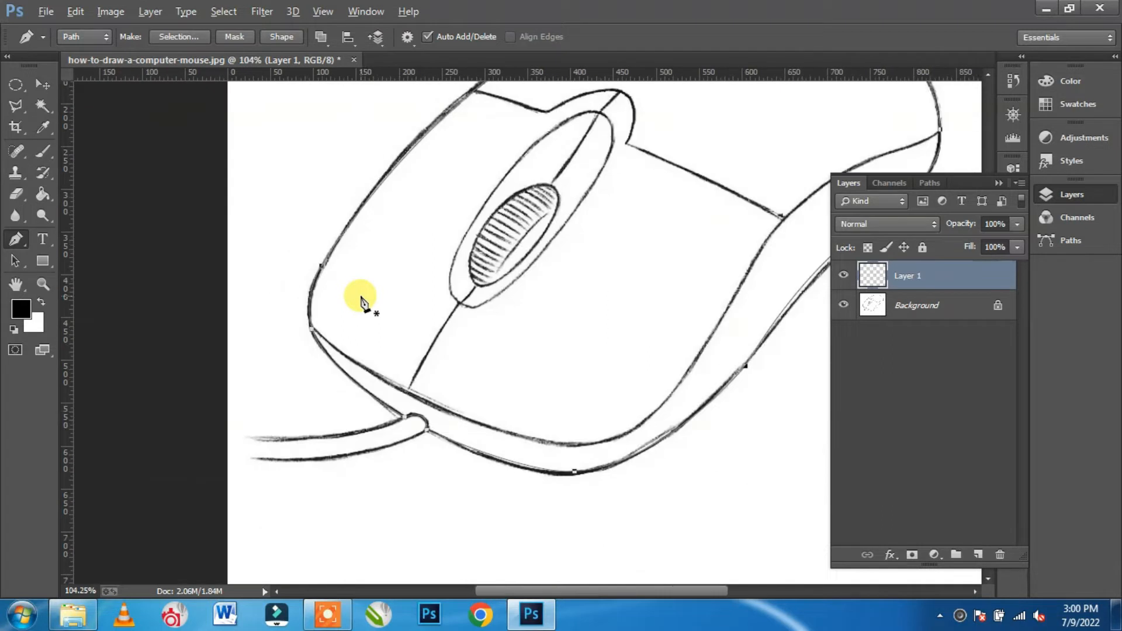
# Step: Stroke the closed outline path using the Brush with Simulate Pressure enabled, and delete the path
pyautogui.rightClick(362, 298)
pyautogui.click(409, 308)
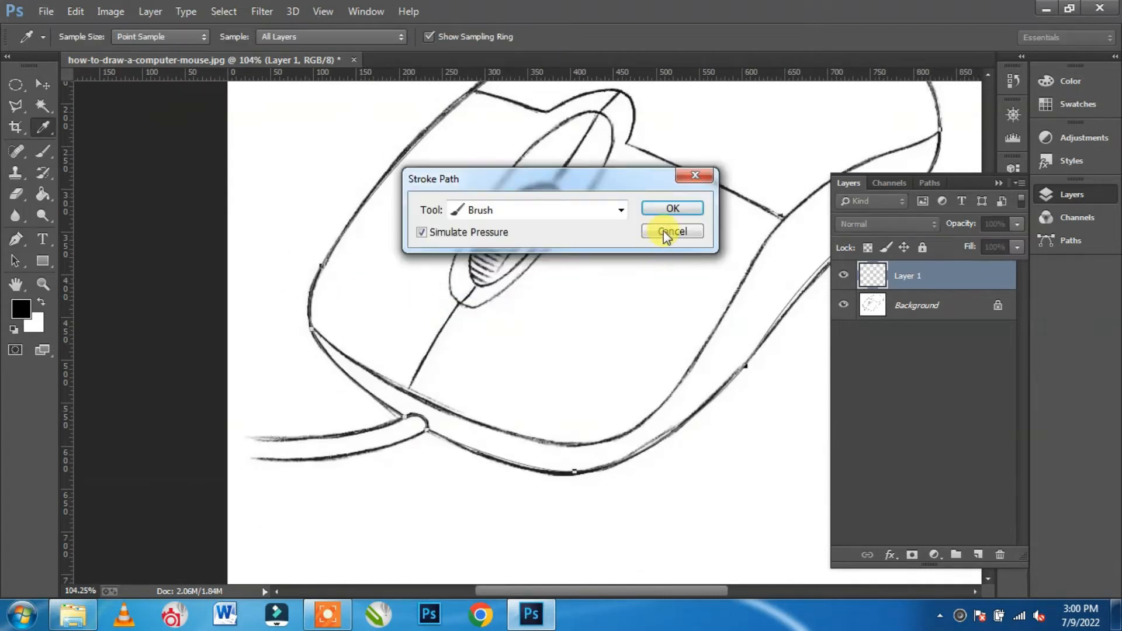
pyautogui.click(673, 209)
pyautogui.hscroll(2, 527, 293)
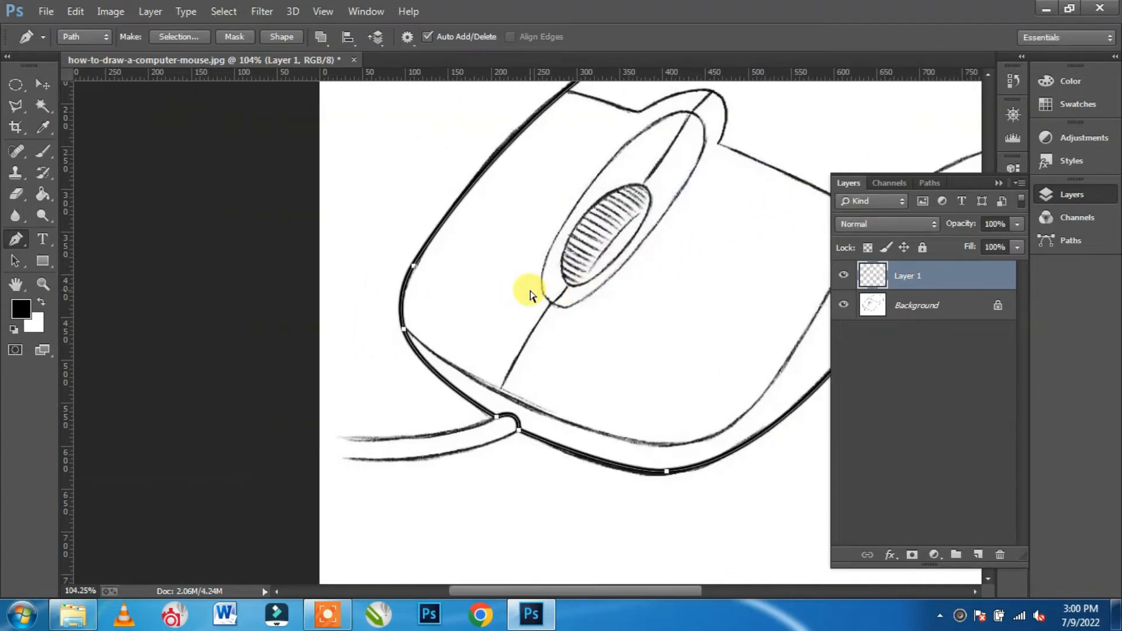
pyautogui.hscroll(1, 596, 263)
pyautogui.scroll(2, 622, 233)
pyautogui.scroll(-3, 622, 233)
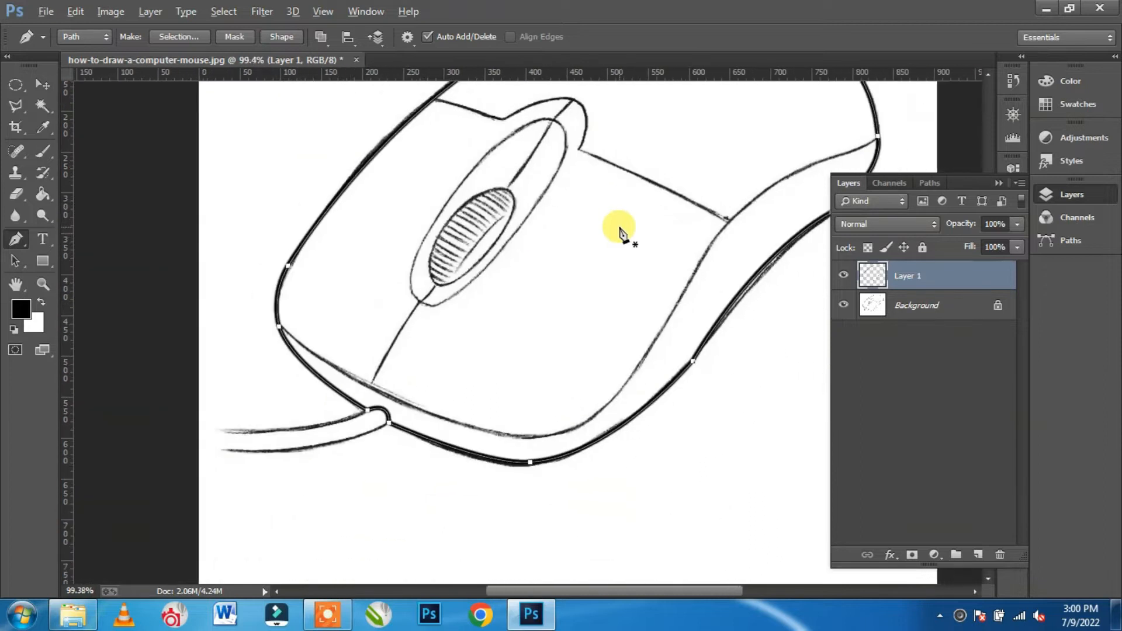
pyautogui.rightClick(621, 233)
pyautogui.click(676, 221)
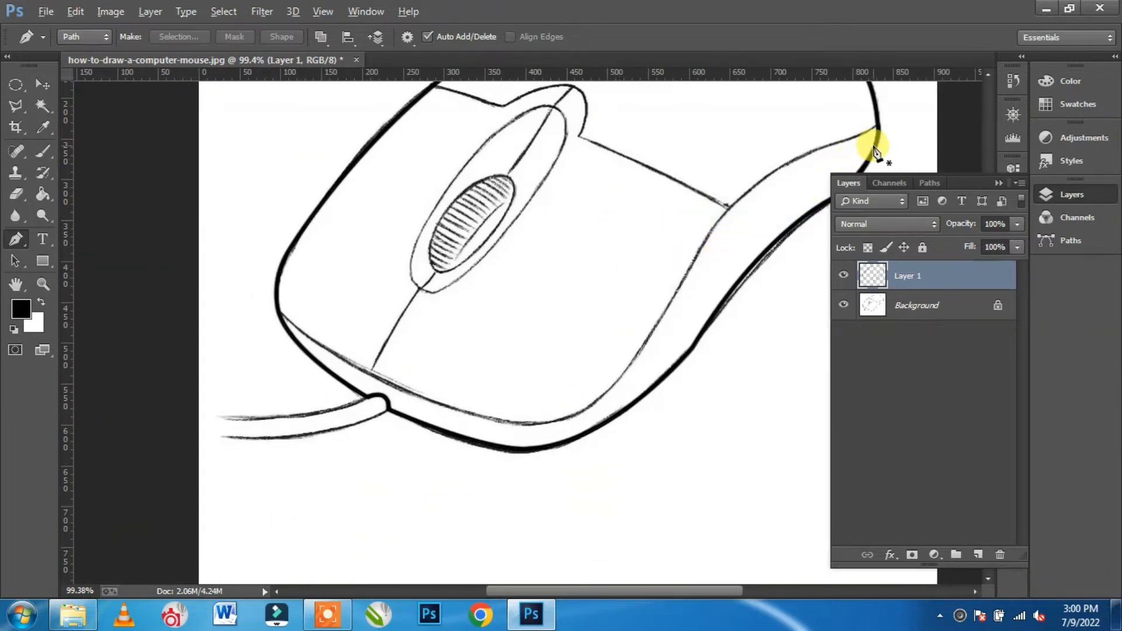
# Step: Start a Pen path along the inner side edge, from the body's right outline to the corner where the button seam meets it
pyautogui.scroll(3, 876, 149)
pyautogui.scroll(3, 895, 138)
pyautogui.scroll(3, 802, 245)
pyautogui.moveTo(801, 244); pyautogui.dragTo(593, 231)
pyautogui.click(734, 175)
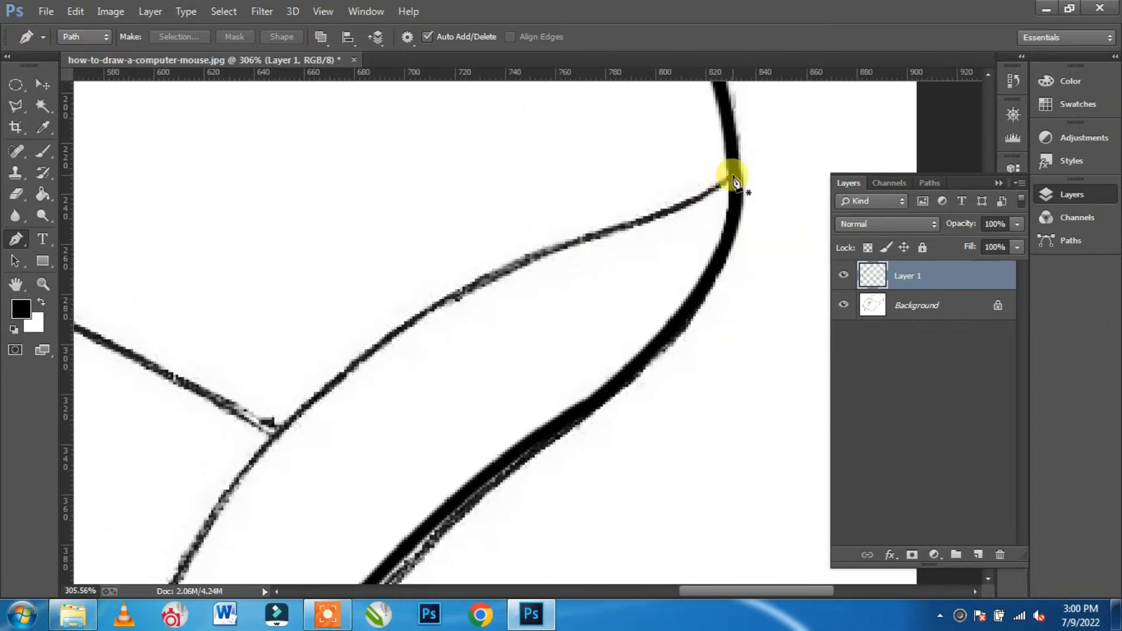
pyautogui.moveTo(427, 286); pyautogui.dragTo(570, 244)
pyautogui.moveTo(279, 433); pyautogui.dragTo(216, 523)
pyautogui.keyDown('alt'); pyautogui.click(282, 433); pyautogui.keyUp('alt')
# Step: Continue the inner edge path down the side and along the front edge to the mouse's lower left corner
pyautogui.moveTo(293, 453); pyautogui.dragTo(618, 196)
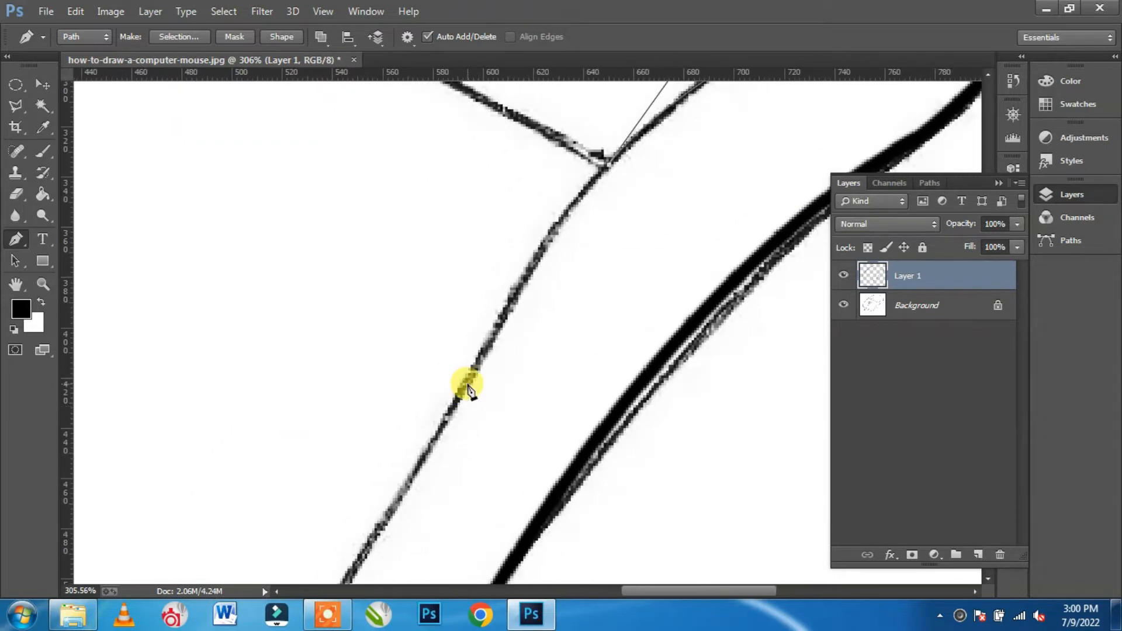
pyautogui.moveTo(468, 389); pyautogui.dragTo(431, 491)
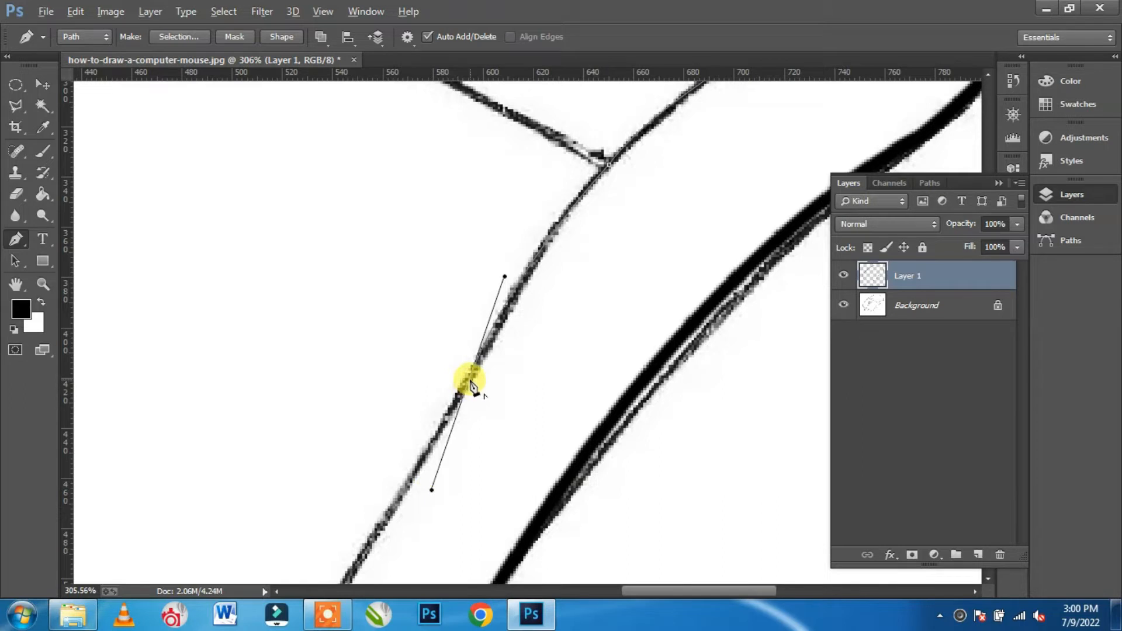
pyautogui.scroll(-5, 472, 386)
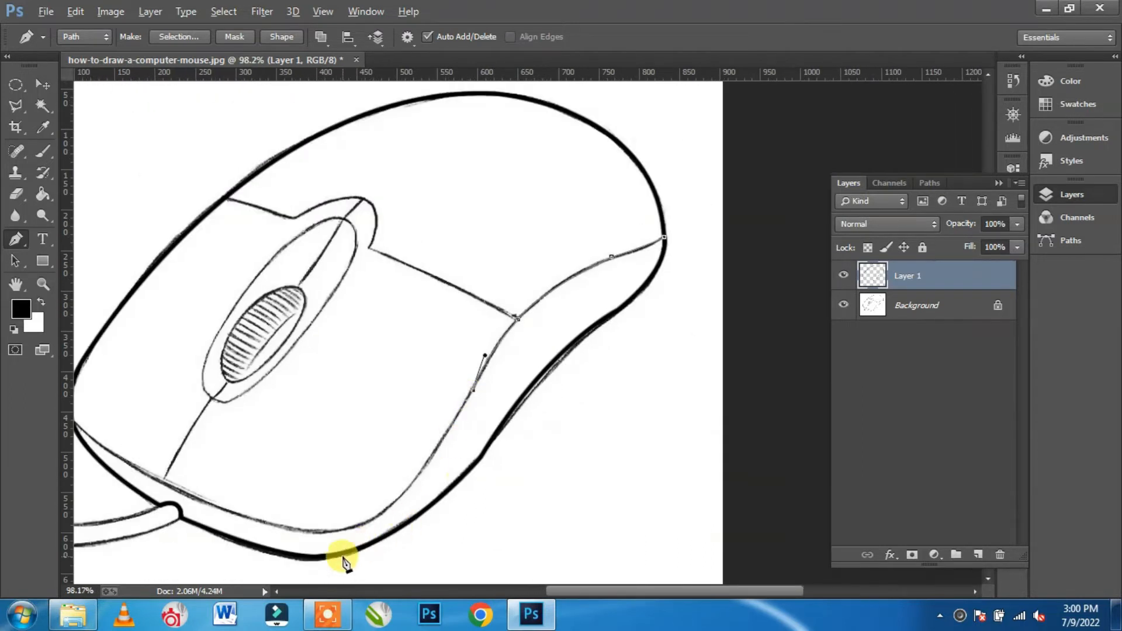
pyautogui.scroll(3, 339, 551)
pyautogui.moveTo(392, 509)
pyautogui.mouseDown()
pyautogui.moveTo(358, 531)
pyautogui.moveTo(330, 529)
pyautogui.moveTo(332, 547)
pyautogui.mouseUp()
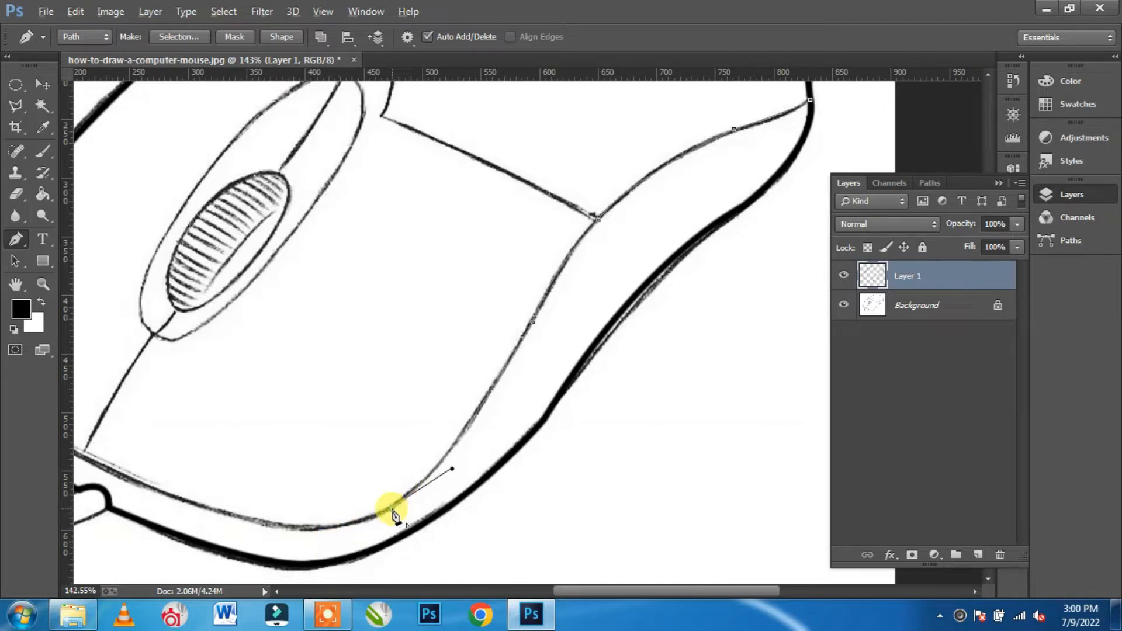
pyautogui.moveTo(188, 496); pyautogui.dragTo(338, 467)
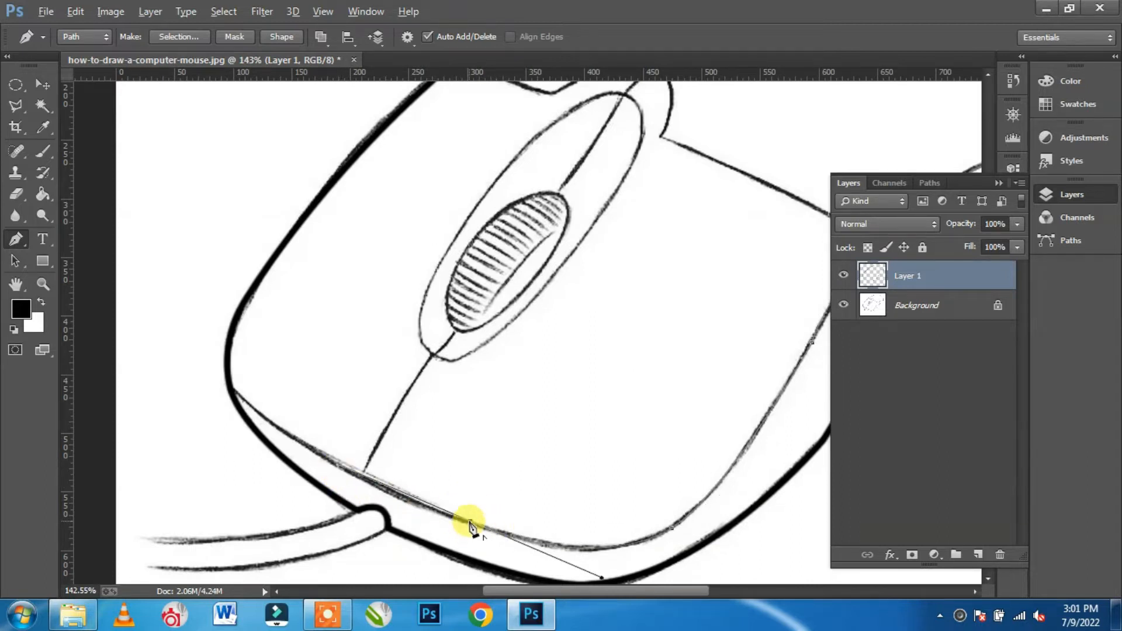
pyautogui.scroll(2, 231, 396)
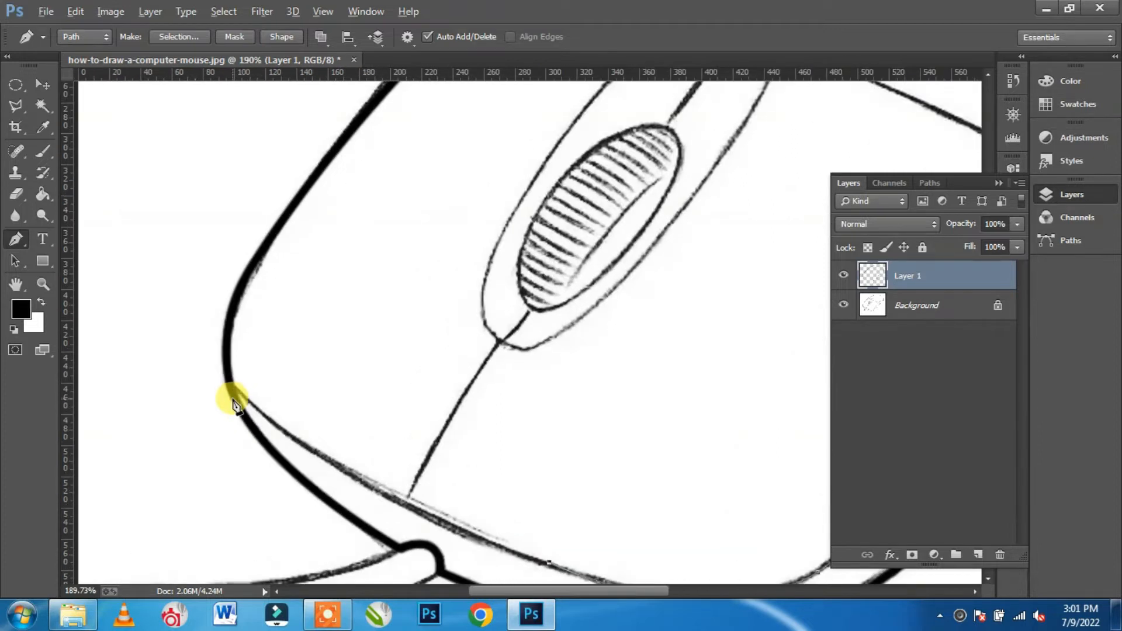
pyautogui.moveTo(232, 389); pyautogui.dragTo(187, 315)
# Step: Stroke the inner edge path using the Brush with Simulate Pressure, and delete the path
pyautogui.rightClick(320, 421)
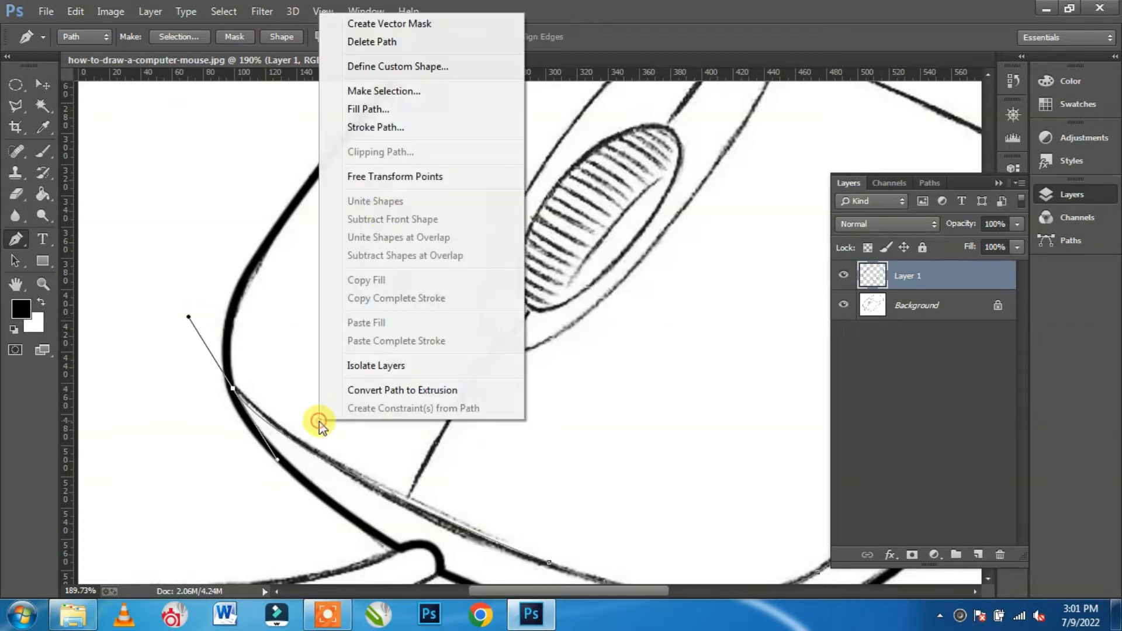
pyautogui.click(387, 127)
pyautogui.click(670, 201)
pyautogui.scroll(-8, 501, 396)
pyautogui.scroll(4, 661, 304)
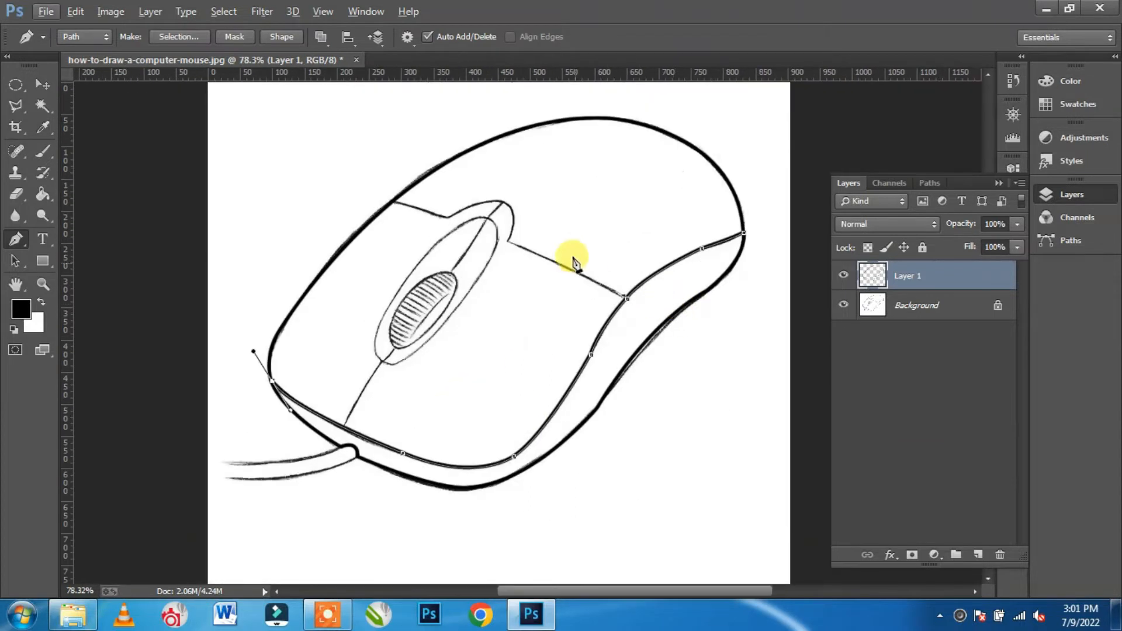
pyautogui.rightClick(574, 191)
pyautogui.click(643, 220)
# Step: Start a Pen path along the button seam, from the inner side edge's corner to the base of the rounded bump above the scroll wheel
pyautogui.scroll(2, 608, 269)
pyautogui.scroll(1, 418, 249)
pyautogui.scroll(2, 417, 248)
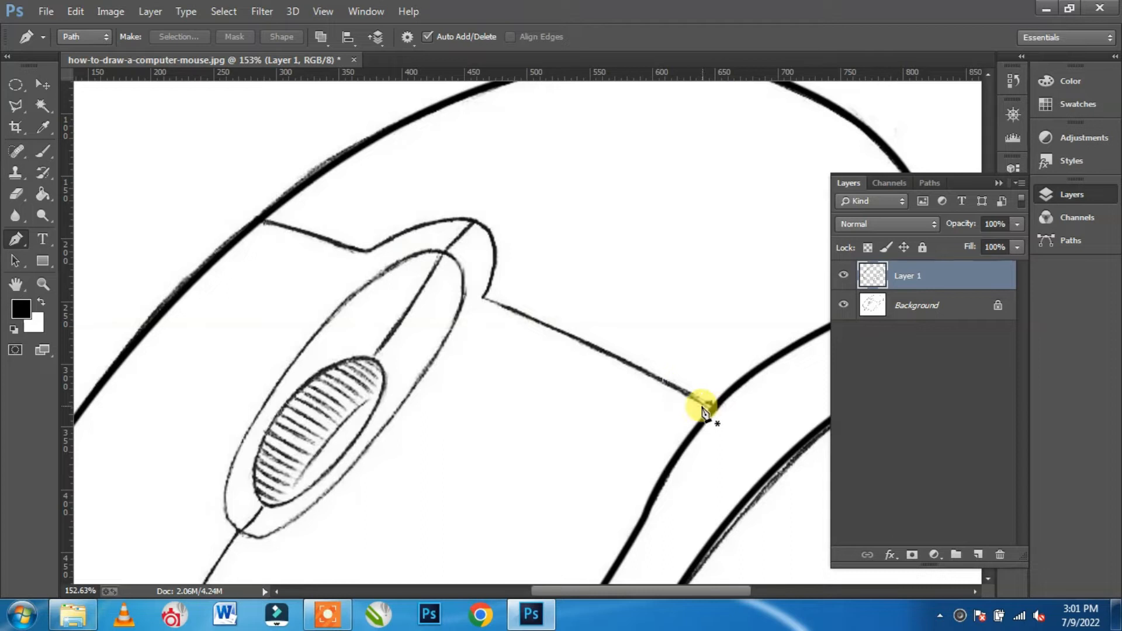
pyautogui.click(714, 406)
pyautogui.click(492, 297)
pyautogui.moveTo(483, 301); pyautogui.dragTo(429, 292)
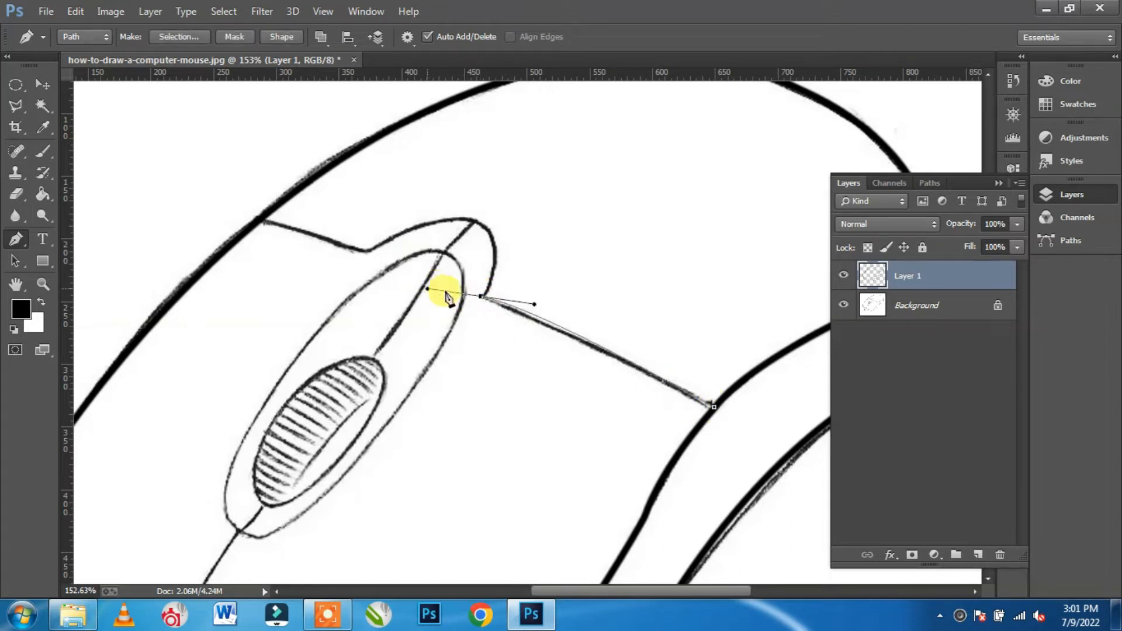
pyautogui.keyDown('alt'); pyautogui.click(481, 297); pyautogui.keyUp('alt')
pyautogui.scroll(4, 476, 268)
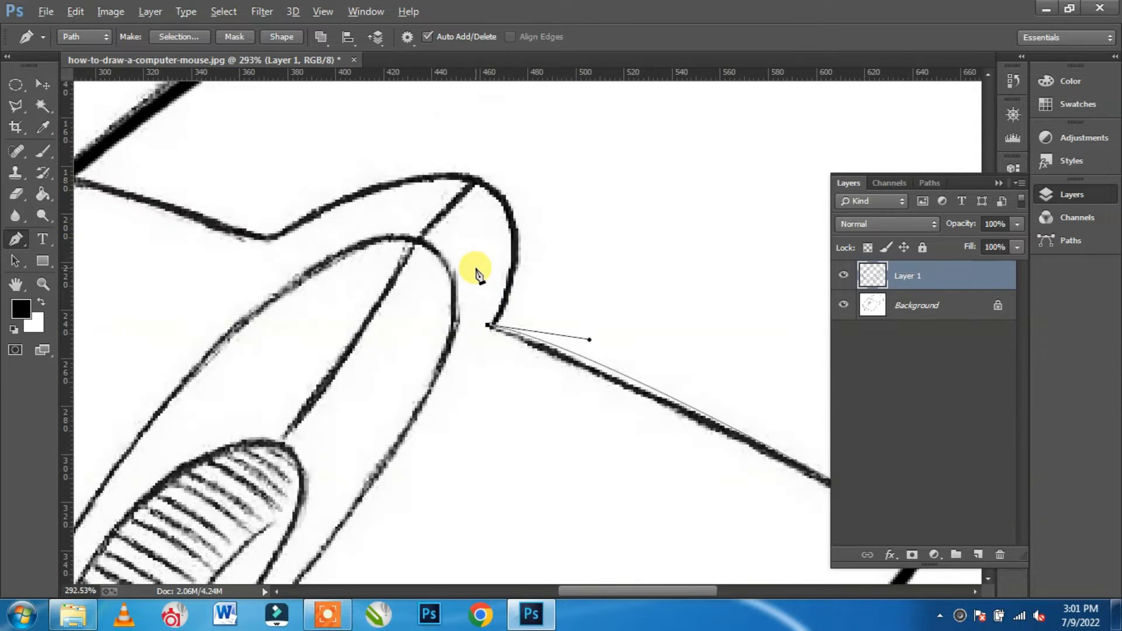
# Step: Curve the seam path over the rounded bump and continue it to the body's left outline
pyautogui.moveTo(409, 180); pyautogui.dragTo(458, 225)
pyautogui.hotkey('ctrl', 'z')
pyautogui.moveTo(475, 182); pyautogui.dragTo(388, 141)
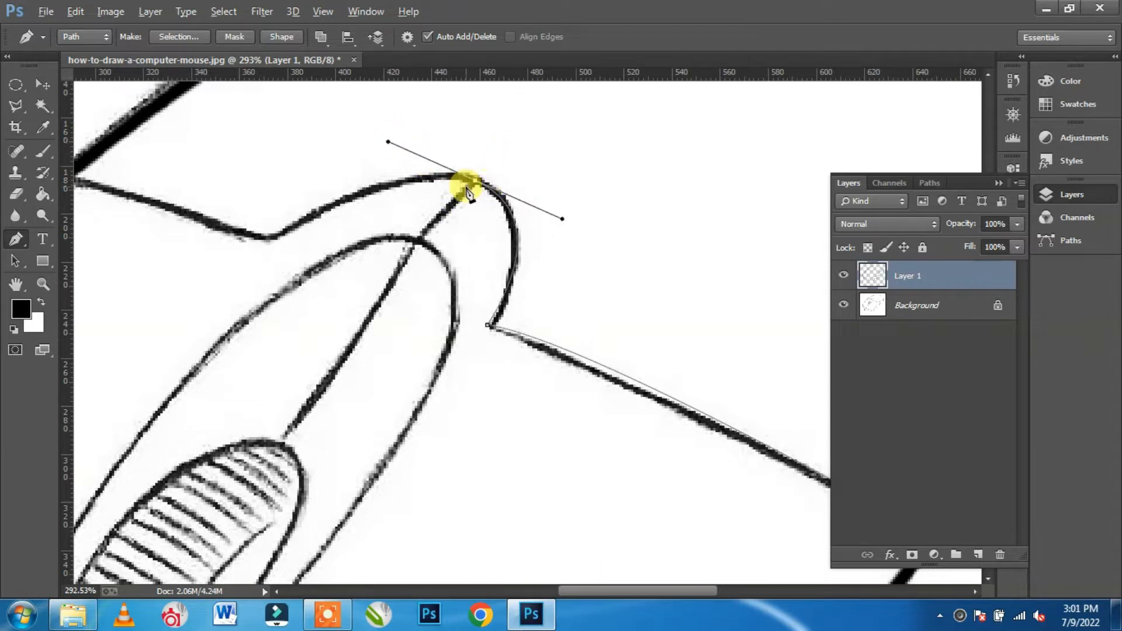
pyautogui.hscroll(-5, 502, 221)
pyautogui.moveTo(544, 250); pyautogui.dragTo(394, 346)
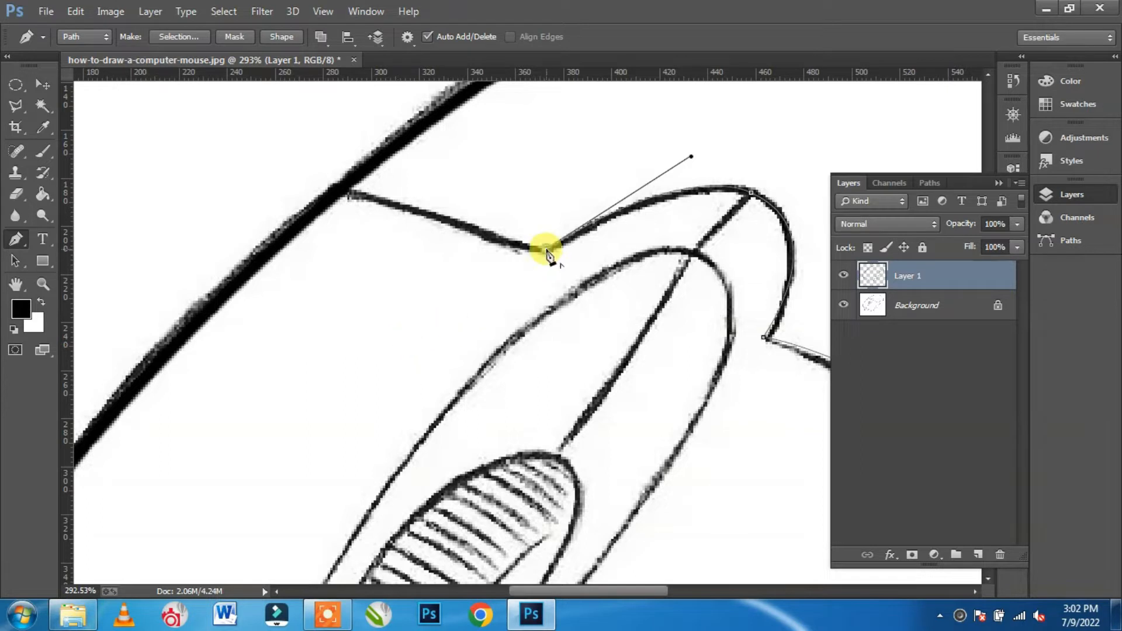
pyautogui.click(342, 194)
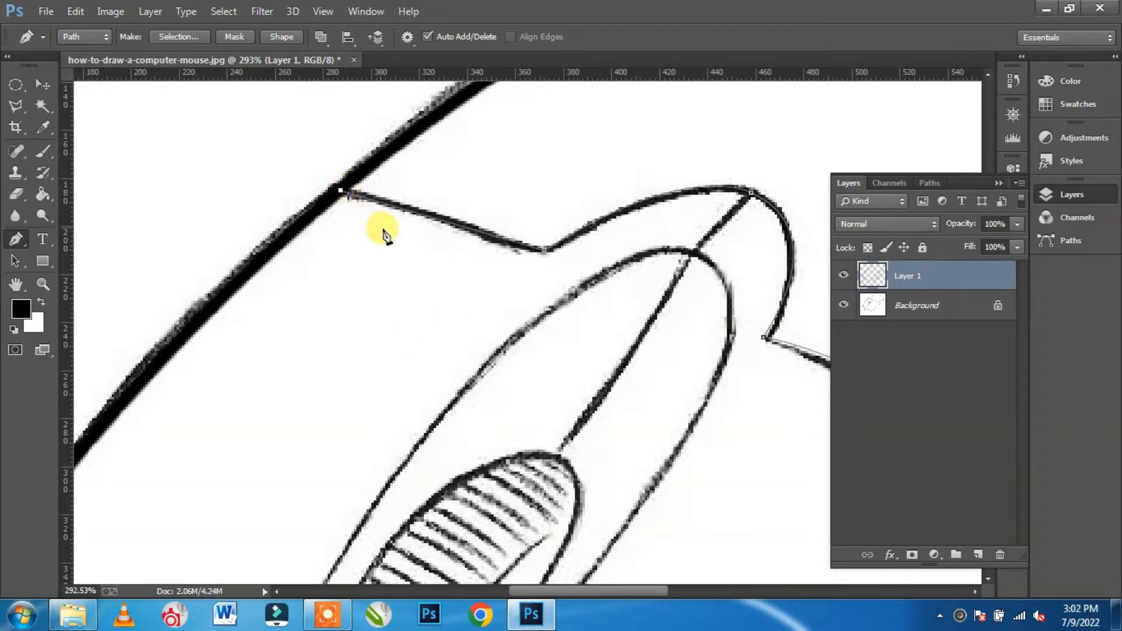
# Step: Stroke the button seam path using the Brush with Simulate Pressure enabled, and delete the path
pyautogui.rightClick(427, 197)
pyautogui.click(500, 306)
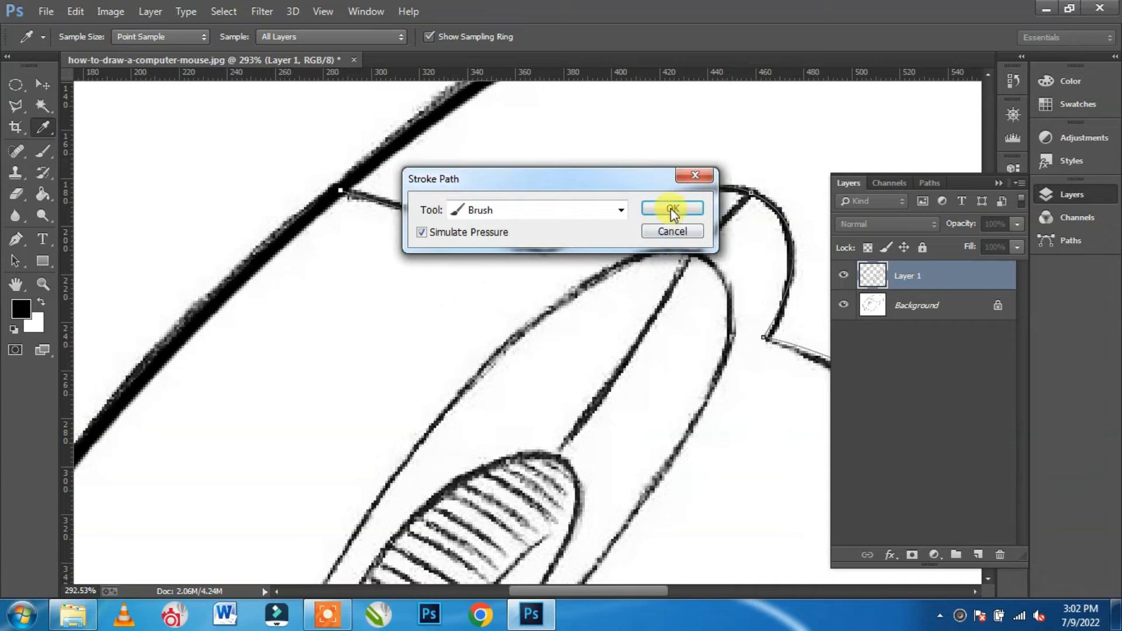
pyautogui.click(672, 209)
pyautogui.rightClick(600, 234)
pyautogui.click(667, 220)
# Step: Trace the centre line with a Pen path from the top of the bump to the scroll wheel's upper end, leaving the path open
pyautogui.scroll(-5, 602, 260)
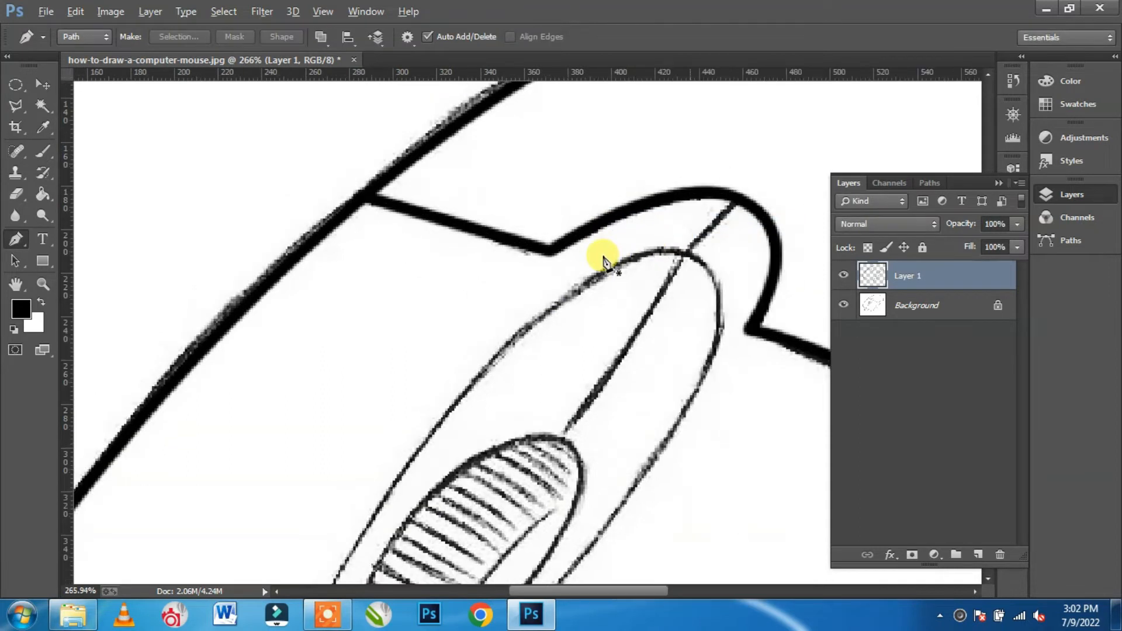
pyautogui.scroll(4, 511, 218)
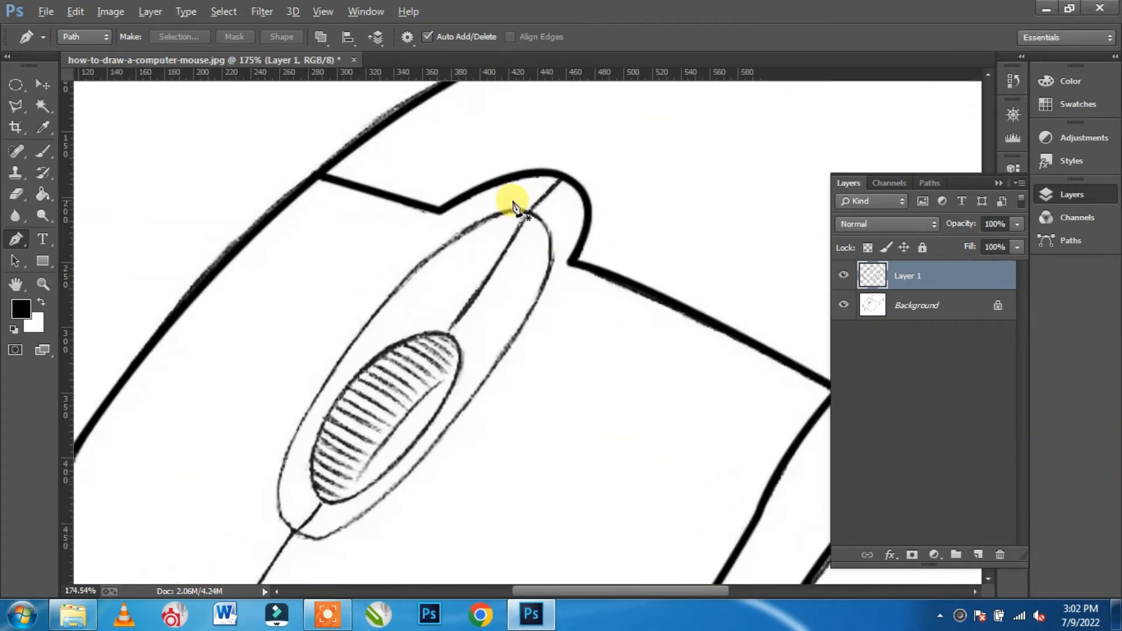
pyautogui.click(575, 175)
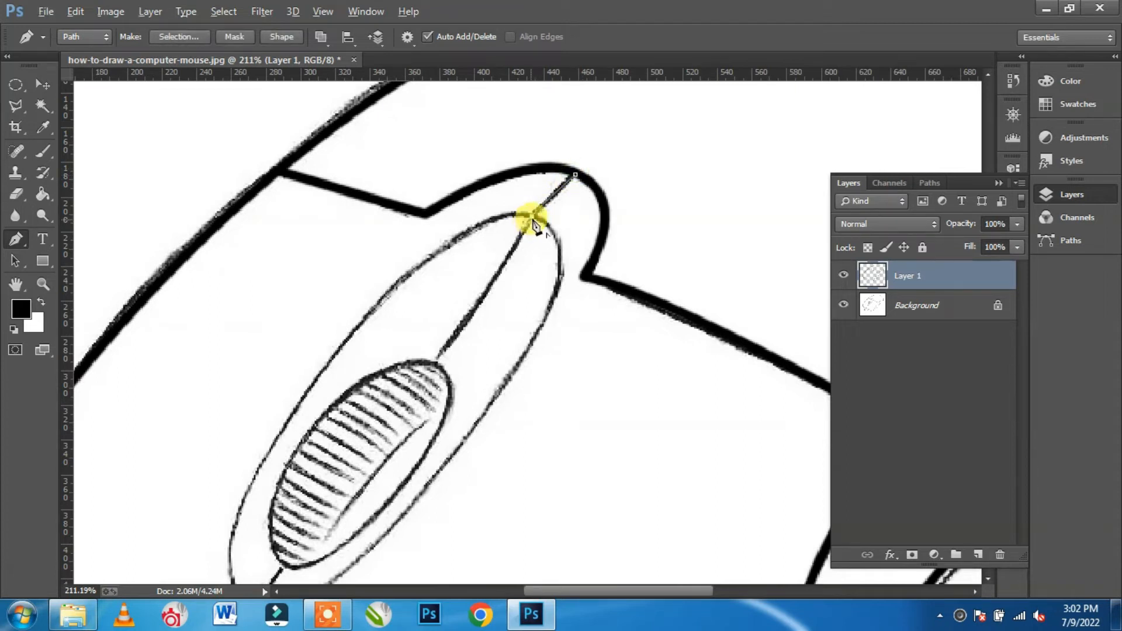
pyautogui.click(531, 217)
pyautogui.moveTo(437, 362); pyautogui.dragTo(643, 156)
pyautogui.keyDown('ctrl'); pyautogui.click(504, 337); pyautogui.keyUp('ctrl')
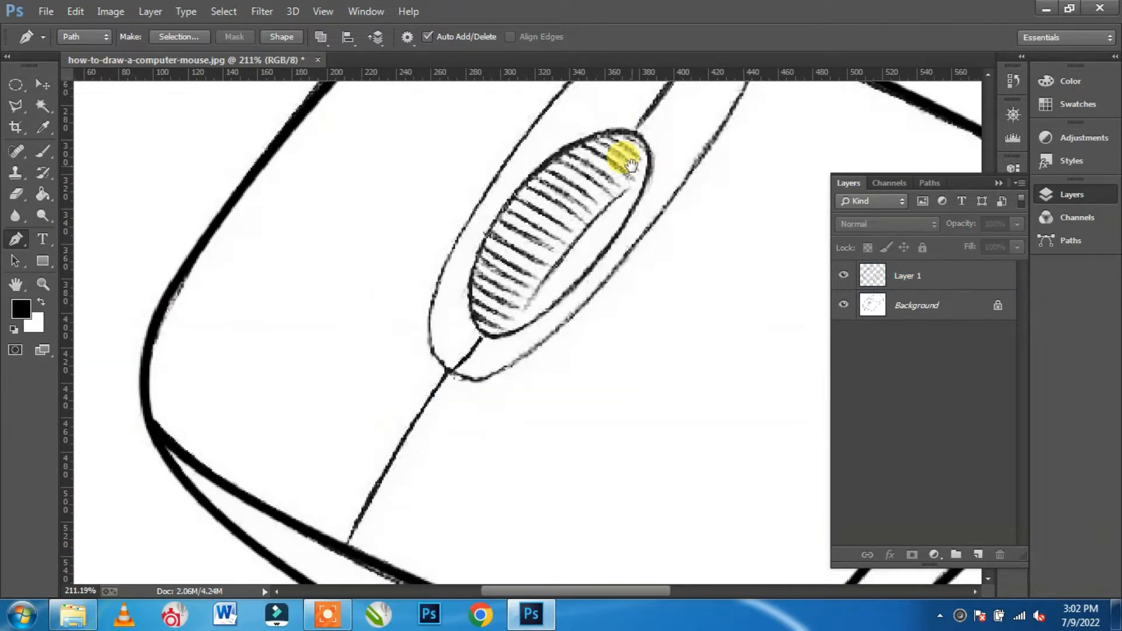
# Step: Trace the centre line's lower part with a second Pen path, from the scroll wheel's lower end to the mouse's front edge
pyautogui.click(483, 333)
pyautogui.click(451, 364)
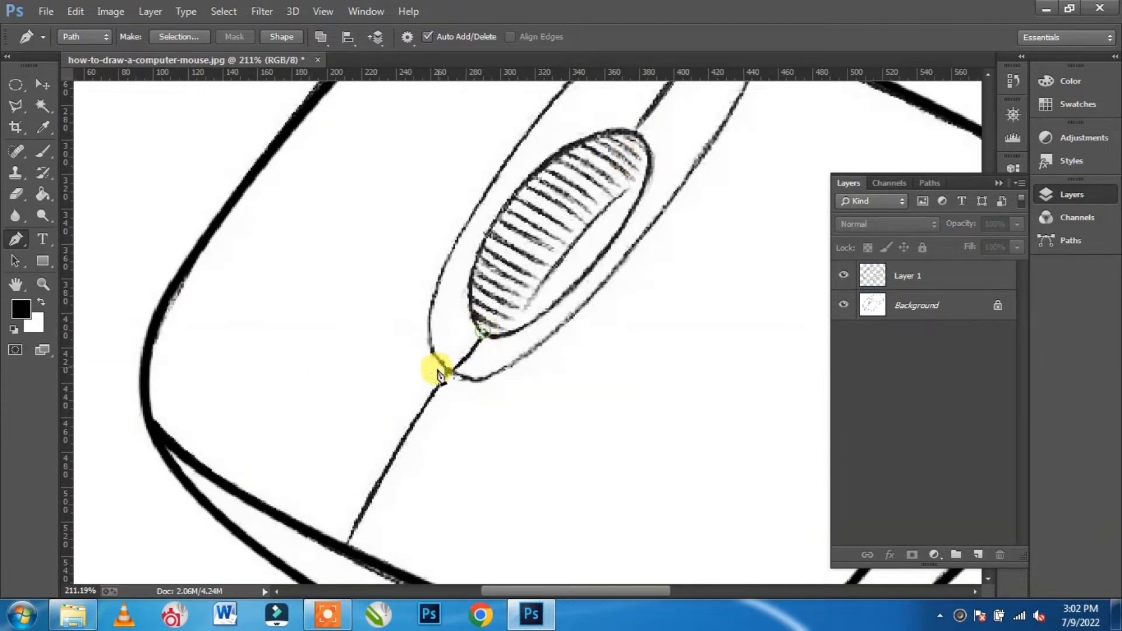
pyautogui.click(447, 372)
pyautogui.hotkey('ctrl', 'z')
pyautogui.moveTo(338, 563); pyautogui.dragTo(325, 523)
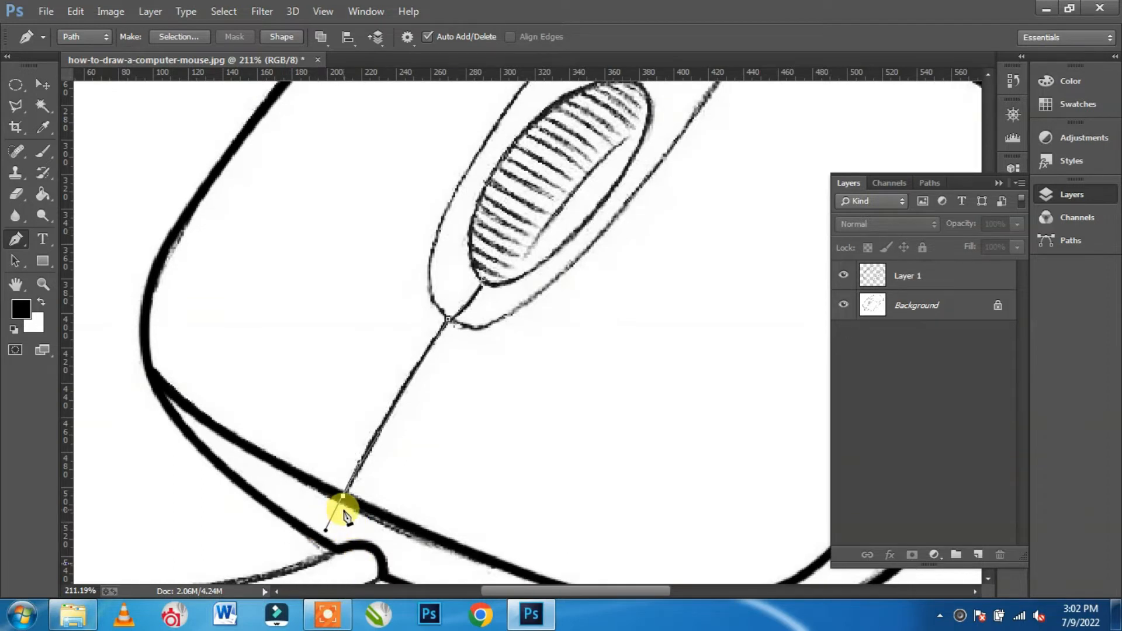
# Step: Make Layer 1 active and select both centre line path segments with the Direct Selection tool
pyautogui.rightClick(375, 406)
pyautogui.click(942, 272)
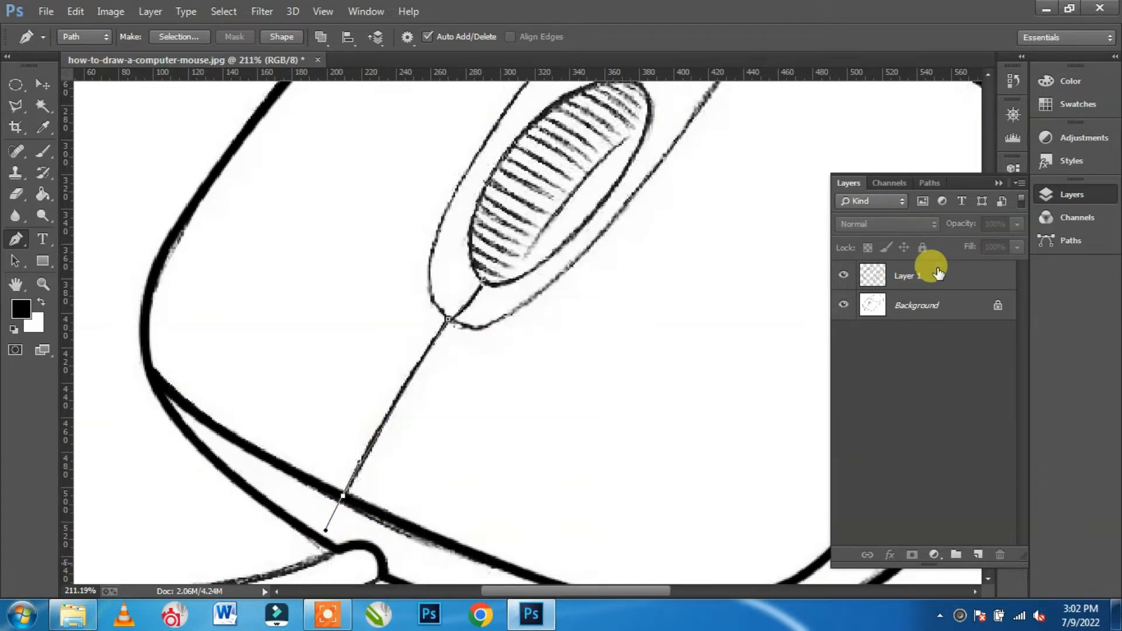
pyautogui.scroll(-4, 636, 297)
pyautogui.scroll(-2, 725, 205)
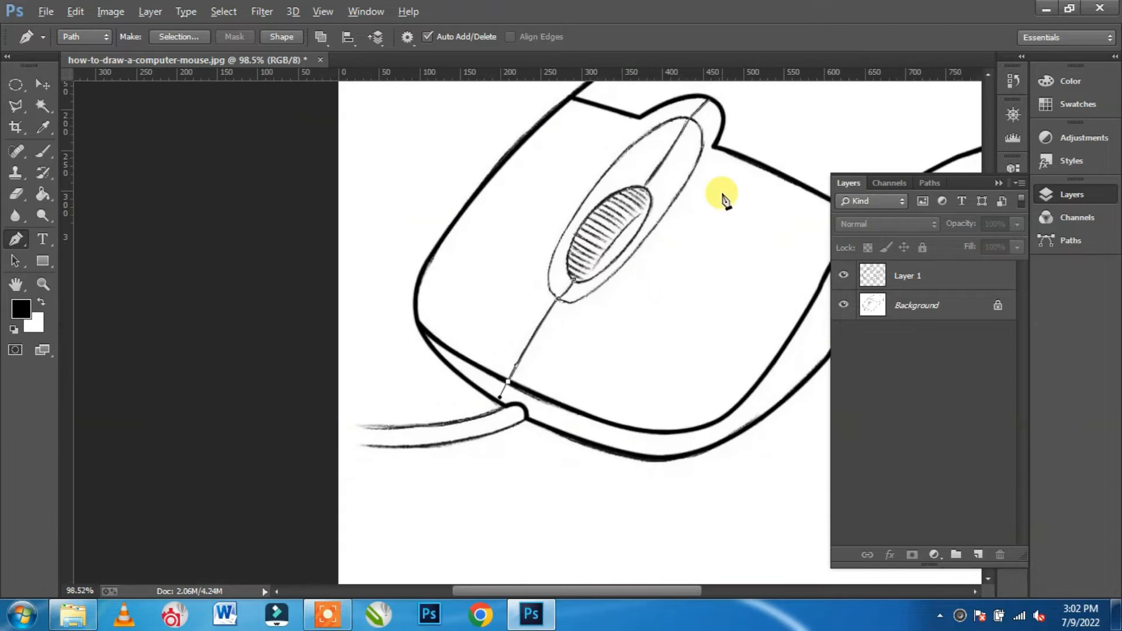
pyautogui.scroll(2, 748, 114)
pyautogui.click(910, 274)
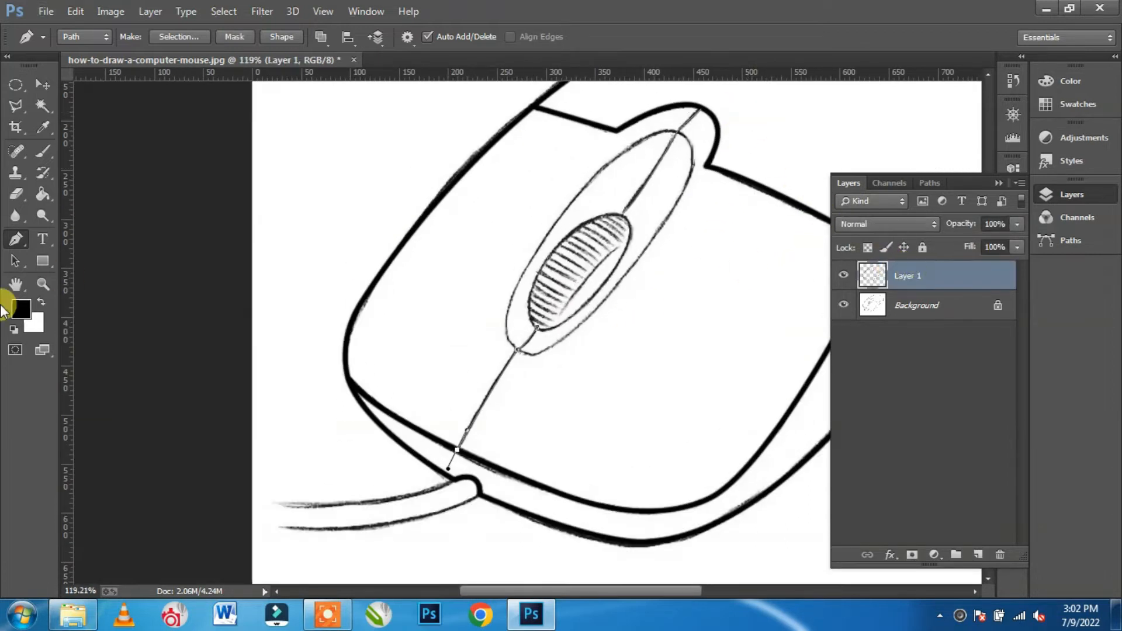
pyautogui.click(15, 260)
pyautogui.moveTo(738, 98); pyautogui.dragTo(395, 480)
pyautogui.click(914, 303)
pyautogui.click(910, 276)
# Step: Stroke both centre line segments using the Brush with Simulate Pressure, and delete the paths
pyautogui.rightClick(559, 272)
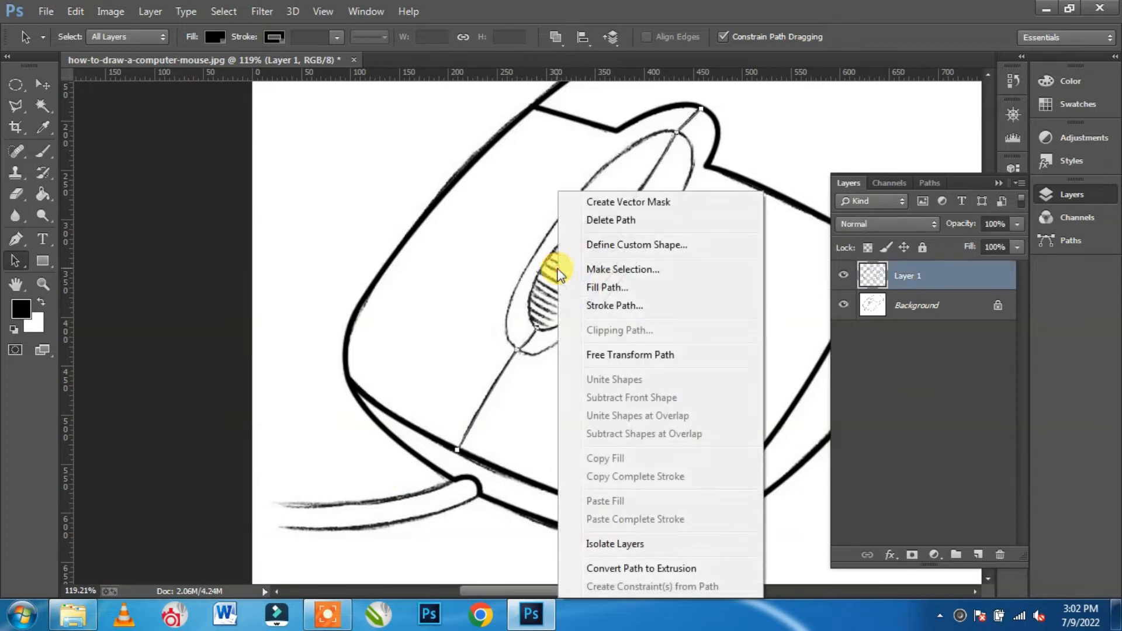
pyautogui.click(617, 305)
pyautogui.click(672, 212)
pyautogui.rightClick(643, 169)
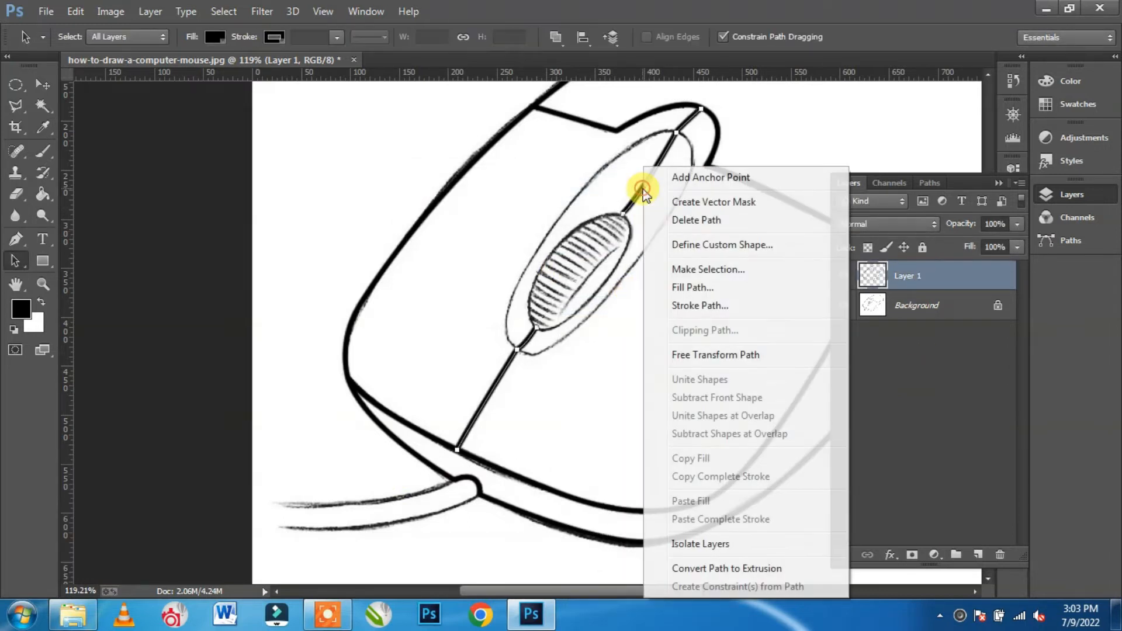
pyautogui.click(695, 219)
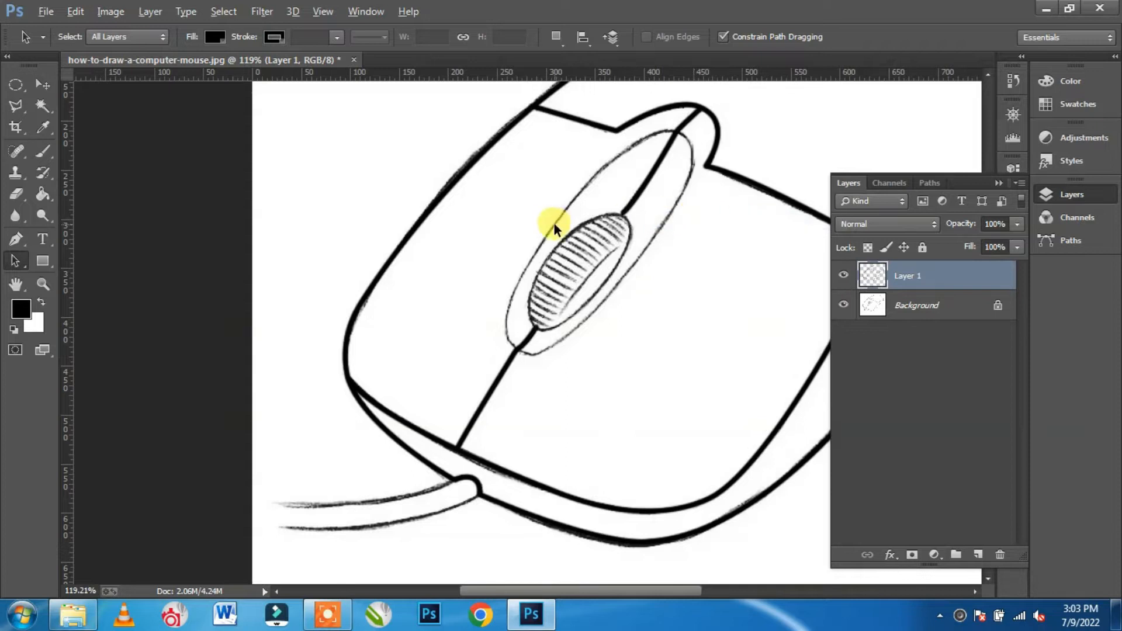
# Step: Add a new layer and draw a tall elliptical selection on the mouse's right button, beside the scroll wheel
pyautogui.scroll(-1, 590, 227)
pyautogui.scroll(1, 733, 182)
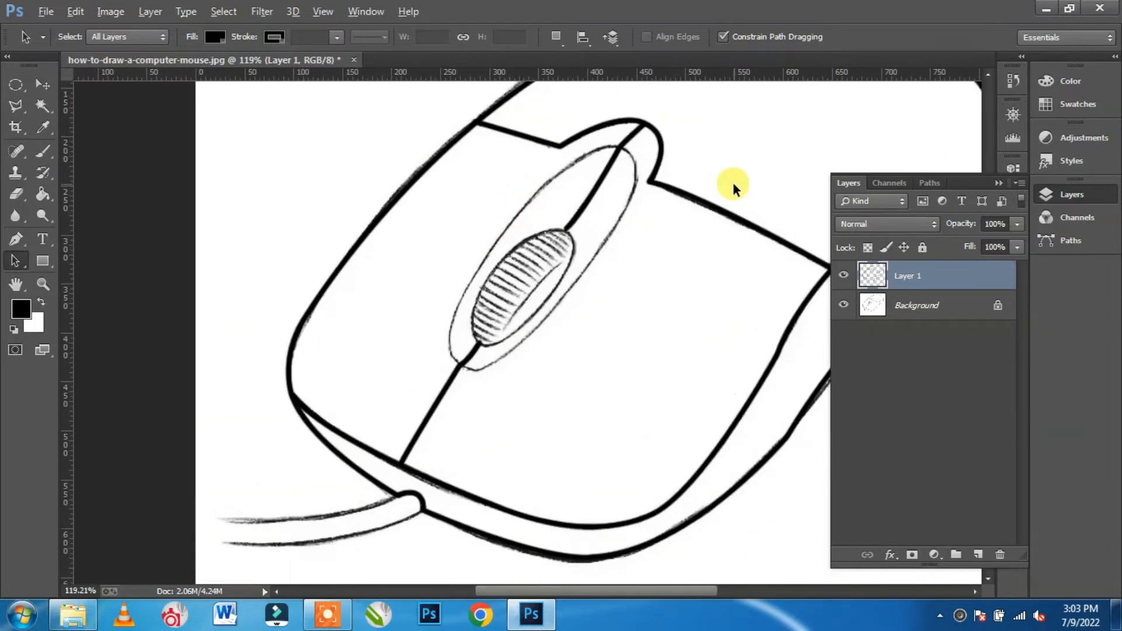
pyautogui.click(978, 554)
pyautogui.click(15, 85)
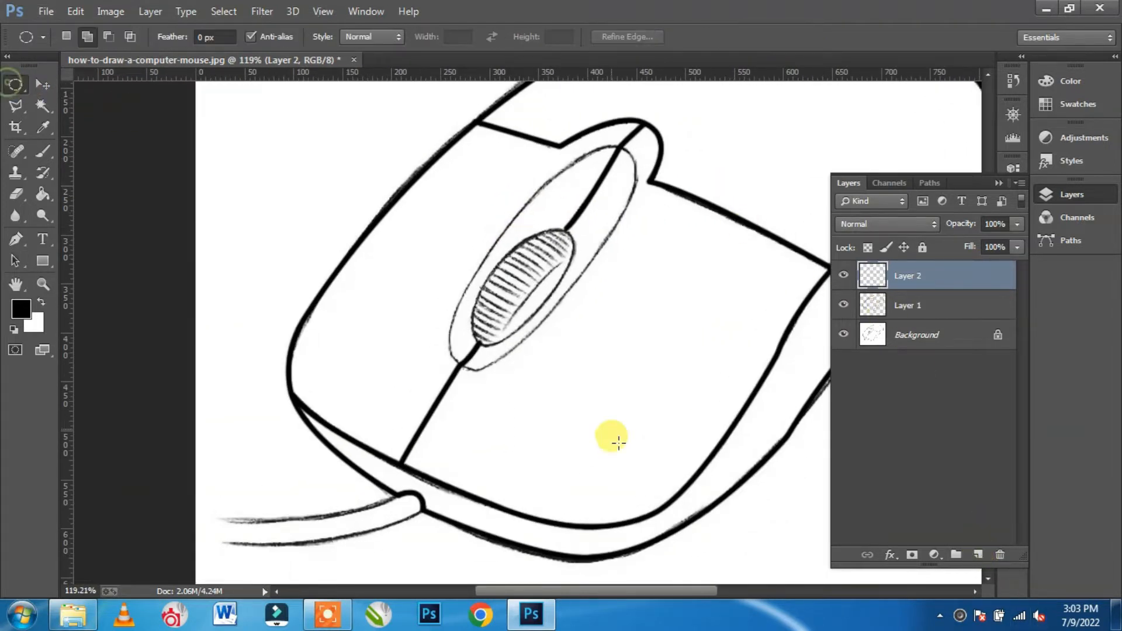
pyautogui.moveTo(616, 280); pyautogui.dragTo(691, 462)
pyautogui.scroll(1, 672, 372)
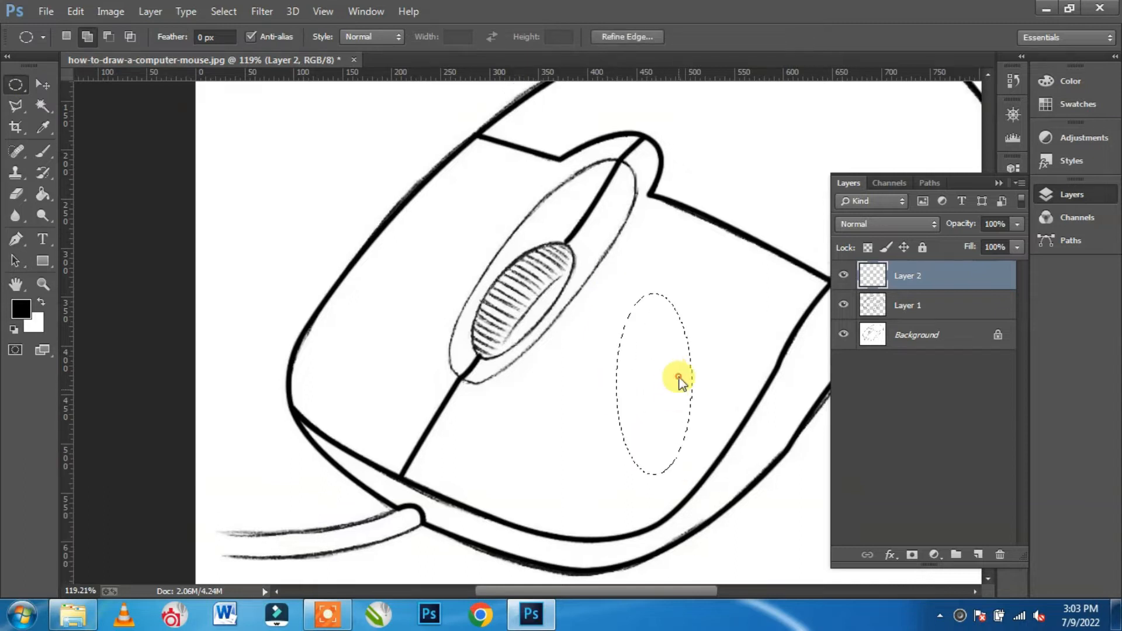
# Step: Stroke the elliptical selection with a 5 px black line at Center location, and deselect it
pyautogui.rightClick(674, 374)
pyautogui.click(724, 279)
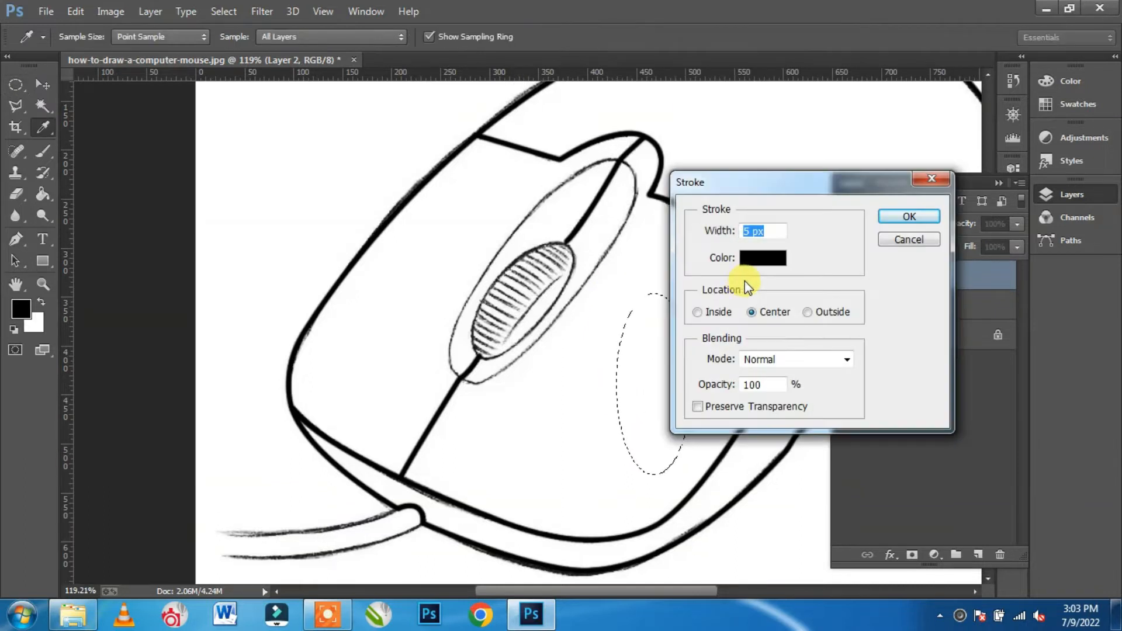
pyautogui.click(910, 217)
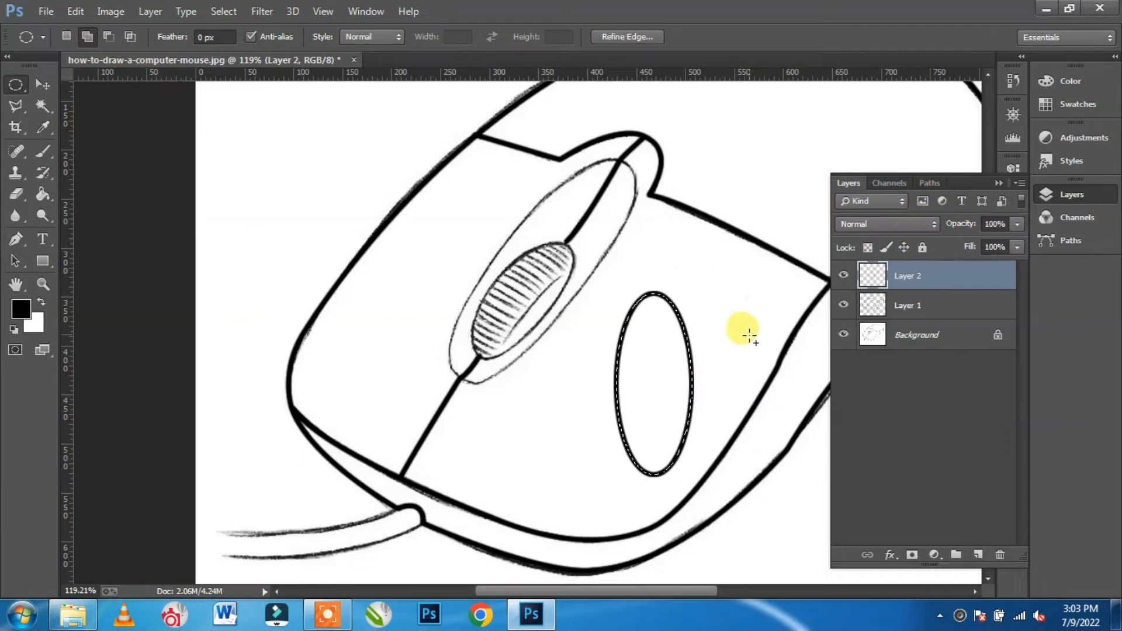
pyautogui.hotkey('ctrl', 'd')
# Step: Fit the ellipse onto the sketched ring around the scroll wheel, rotated about 30° and scaled to about 121% width and 148% height
pyautogui.press('v')
pyautogui.moveTo(685, 334); pyautogui.dragTo(497, 240)
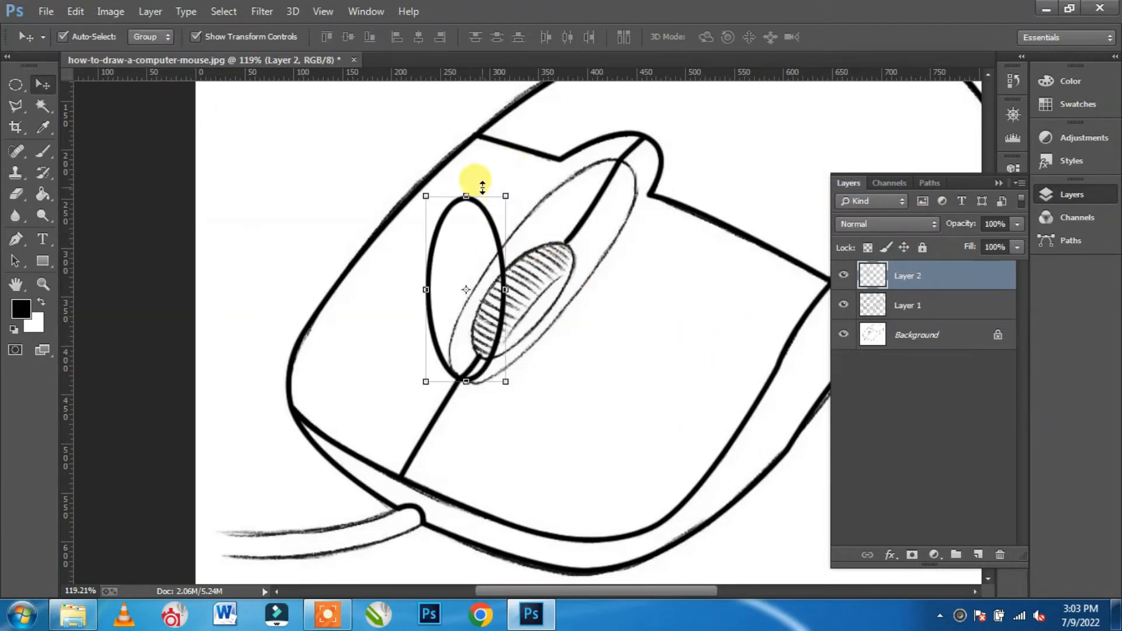
pyautogui.moveTo(510, 182); pyautogui.dragTo(626, 156)
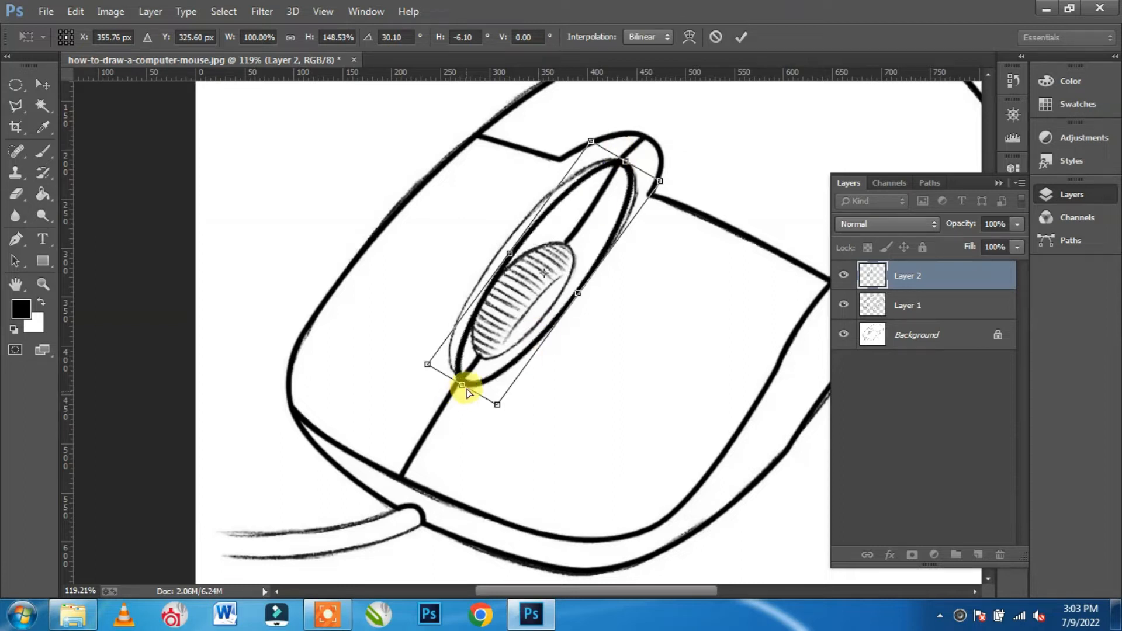
pyautogui.moveTo(458, 383); pyautogui.dragTo(454, 380)
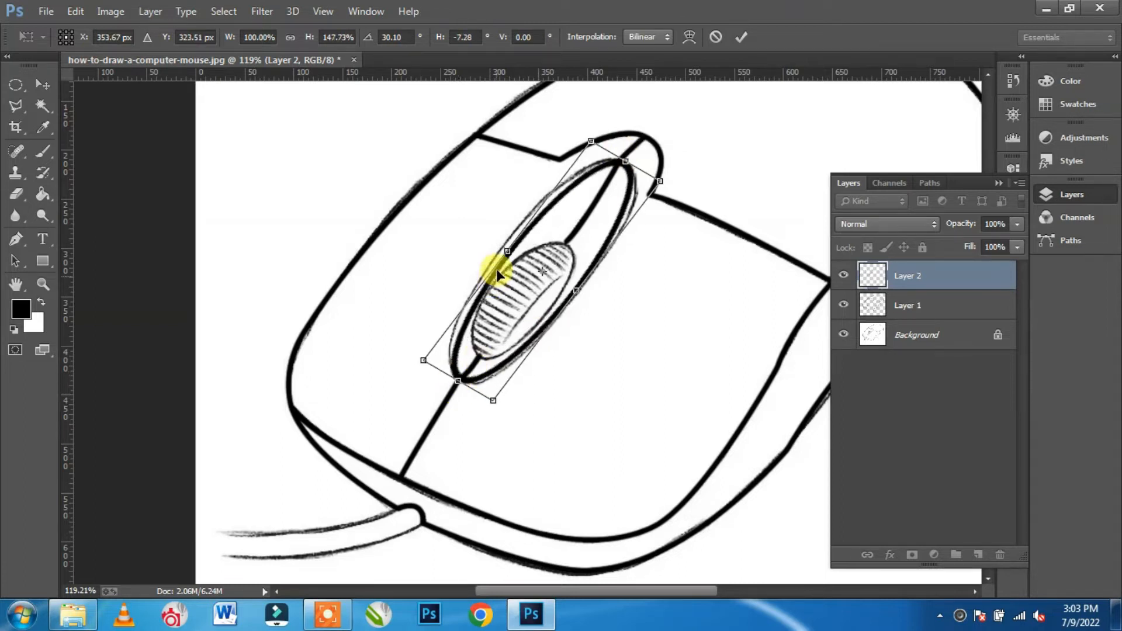
pyautogui.moveTo(506, 252); pyautogui.dragTo(501, 248)
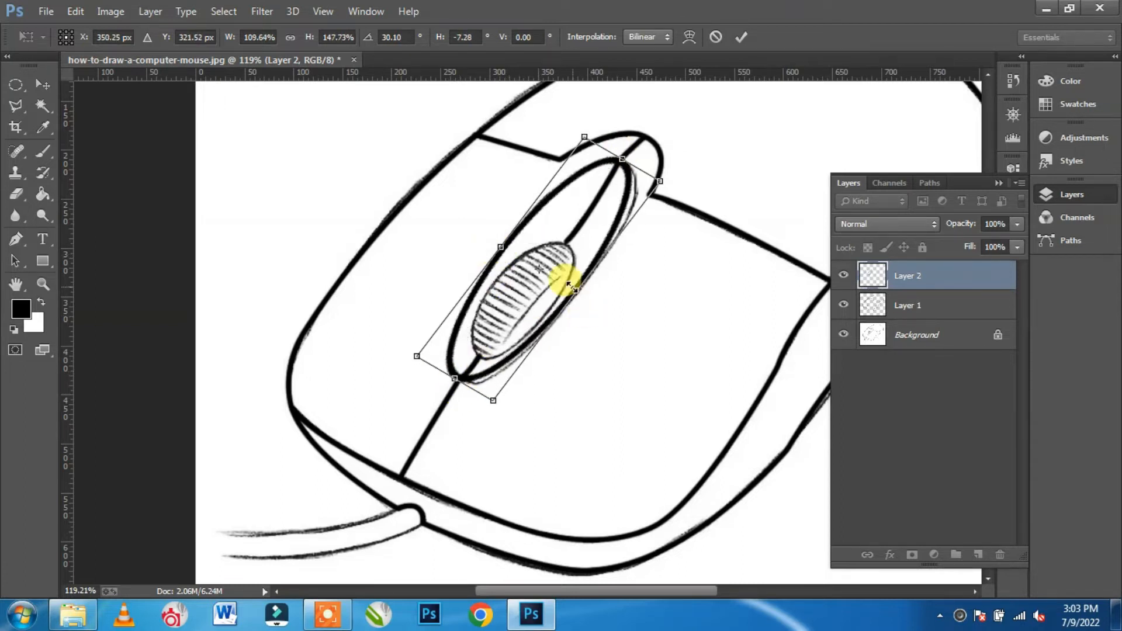
pyautogui.moveTo(576, 292); pyautogui.dragTo(584, 296)
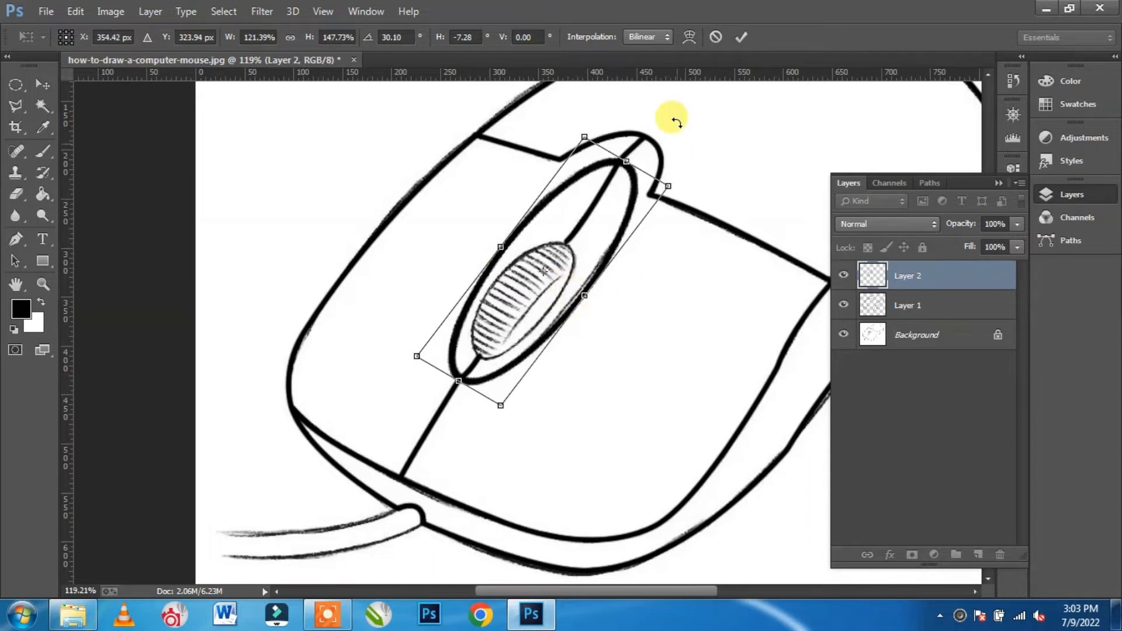
pyautogui.click(743, 36)
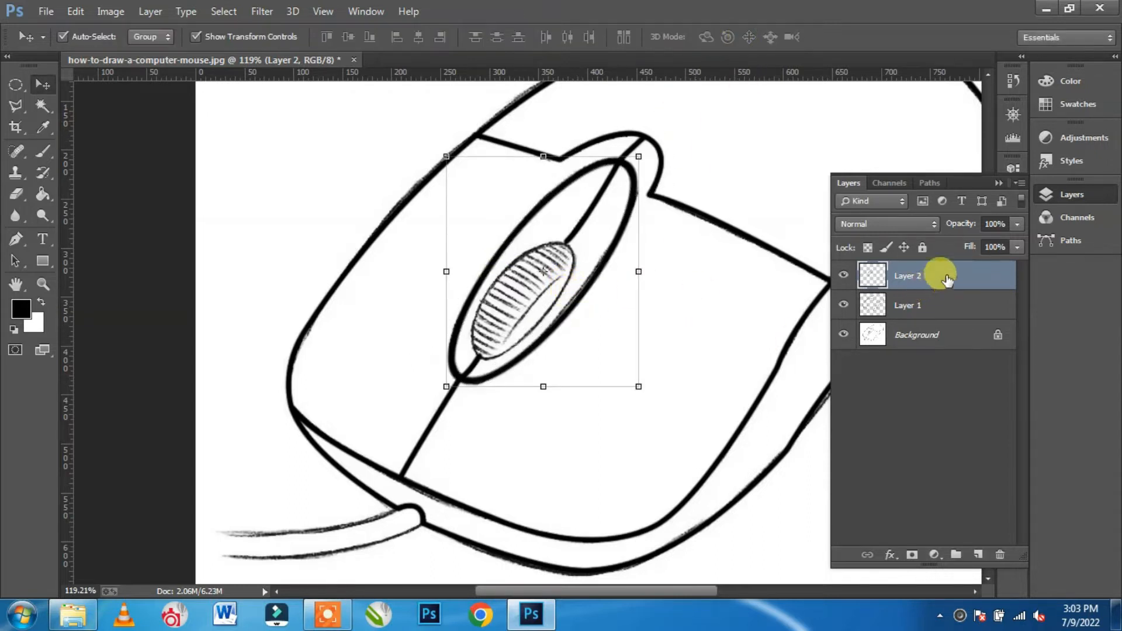
# Step: On another new layer, draw a smaller elliptical selection beside the ring, stroke it 5 px black at Center location, and deselect it
pyautogui.click(978, 555)
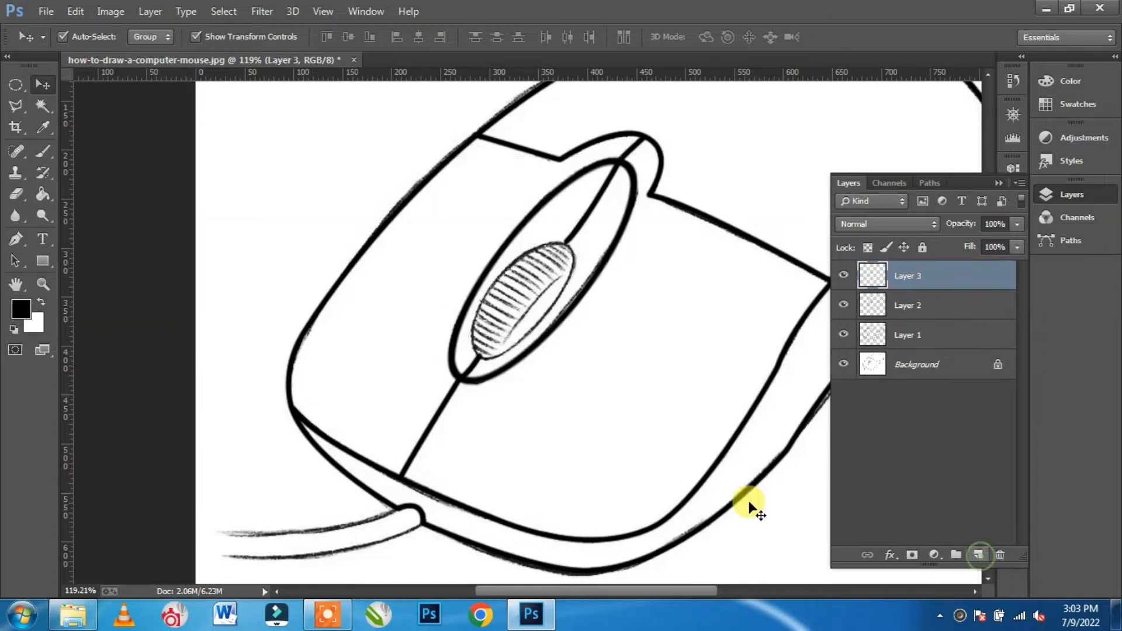
pyautogui.click(16, 85)
pyautogui.moveTo(622, 297)
pyautogui.mouseDown()
pyautogui.moveTo(643, 425)
pyautogui.moveTo(674, 452)
pyautogui.moveTo(664, 440)
pyautogui.mouseUp()
pyautogui.rightClick(656, 389)
pyautogui.click(727, 289)
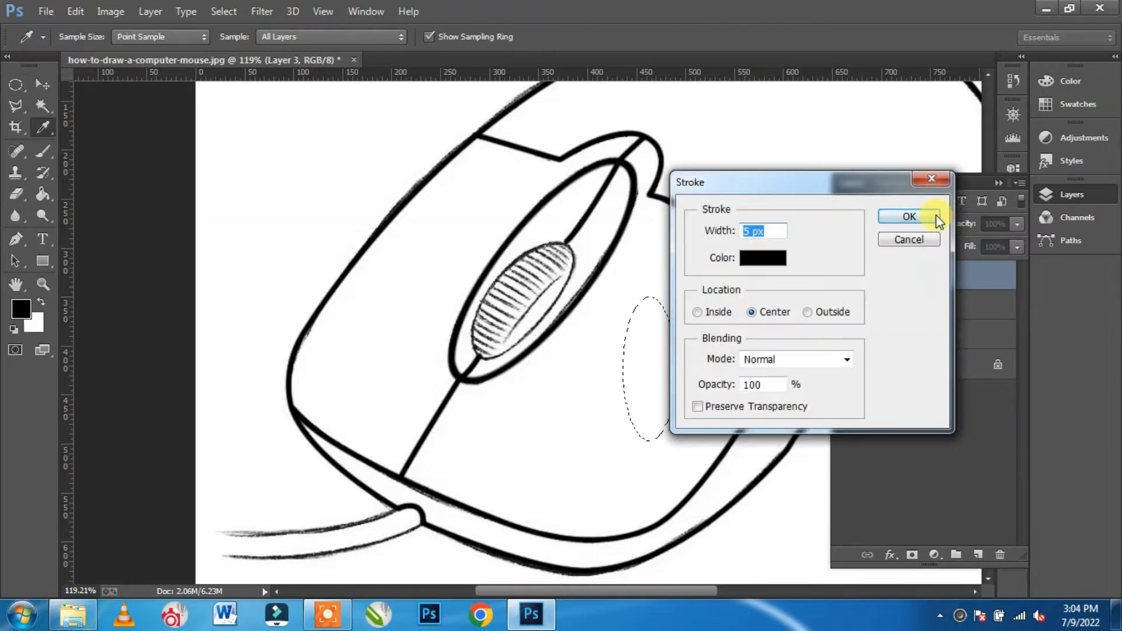
pyautogui.click(918, 218)
pyautogui.hotkey('ctrl', 'd')
pyautogui.click(42, 84)
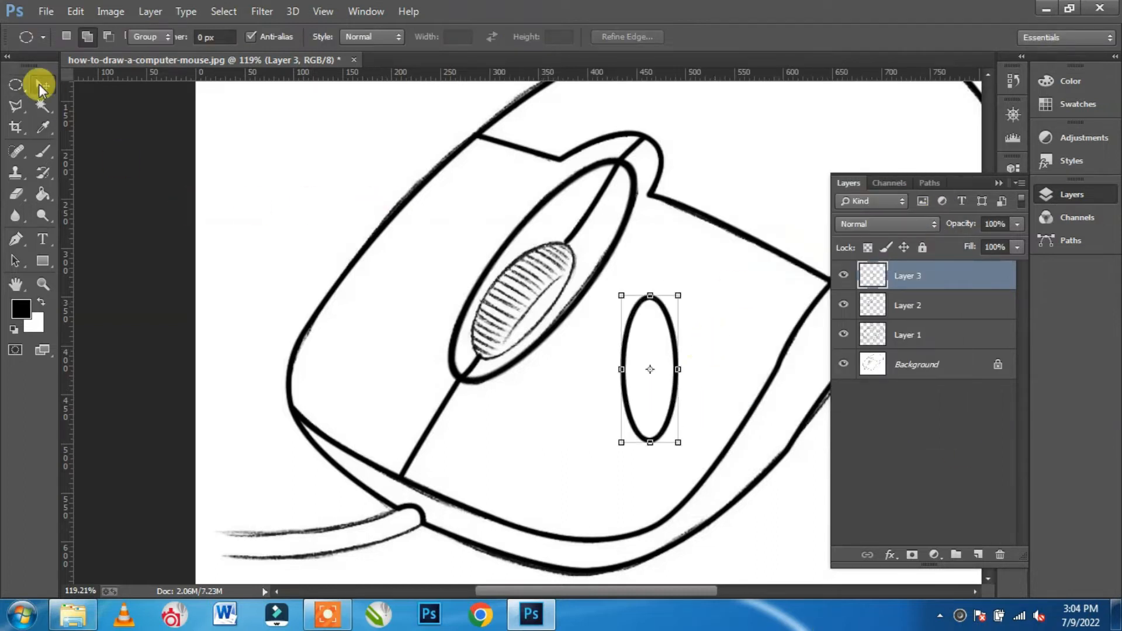
# Step: Move the smaller ellipse onto the sketched scroll wheel, rotate it about 45°, and stretch it to match the wheel's outline
pyautogui.moveTo(669, 331); pyautogui.dragTo(504, 251)
pyautogui.moveTo(528, 203); pyautogui.dragTo(563, 280)
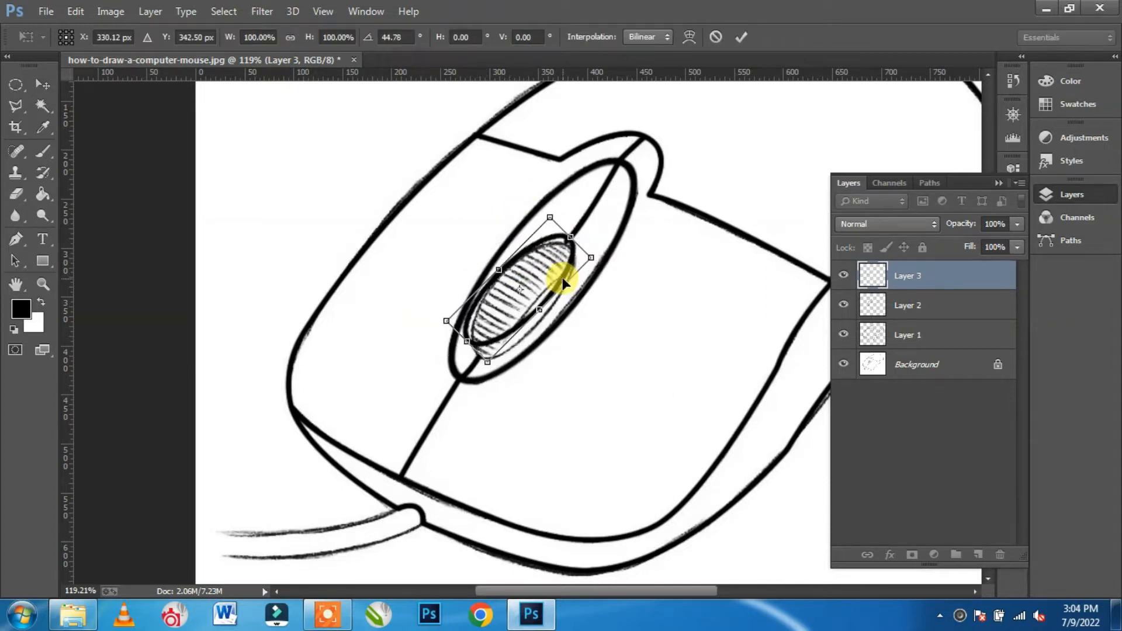
pyautogui.scroll(3, 562, 280)
pyautogui.moveTo(423, 408); pyautogui.dragTo(427, 415)
pyautogui.moveTo(593, 234); pyautogui.dragTo(575, 220)
pyautogui.moveTo(458, 281)
pyautogui.mouseDown()
pyautogui.moveTo(440, 266)
pyautogui.moveTo(450, 280)
pyautogui.mouseUp()
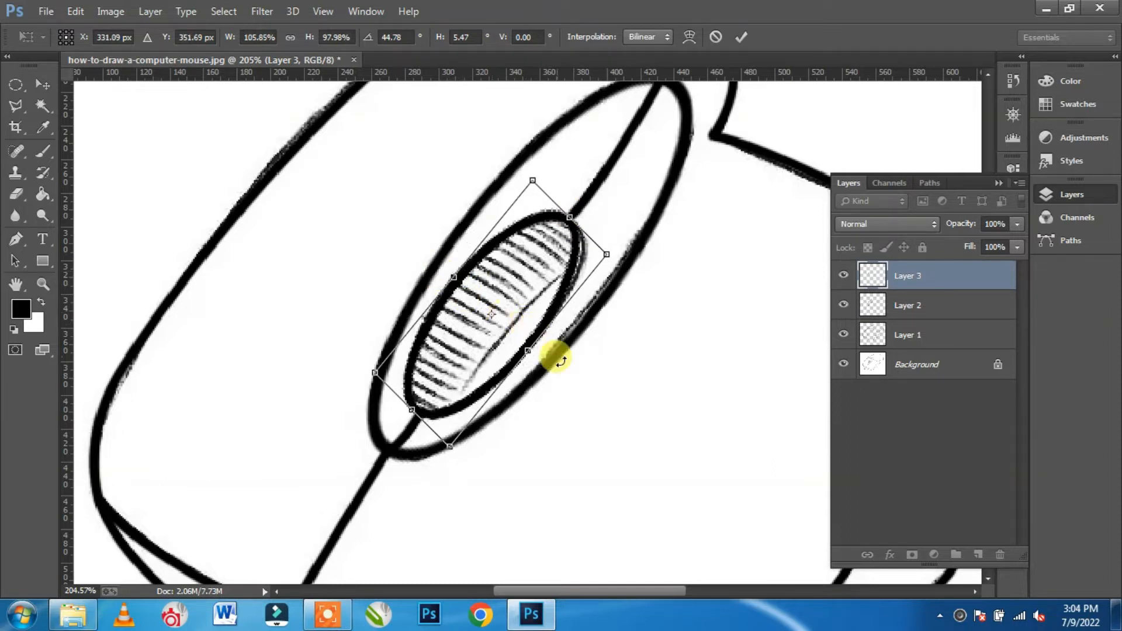
pyautogui.moveTo(412, 417); pyautogui.dragTo(412, 419)
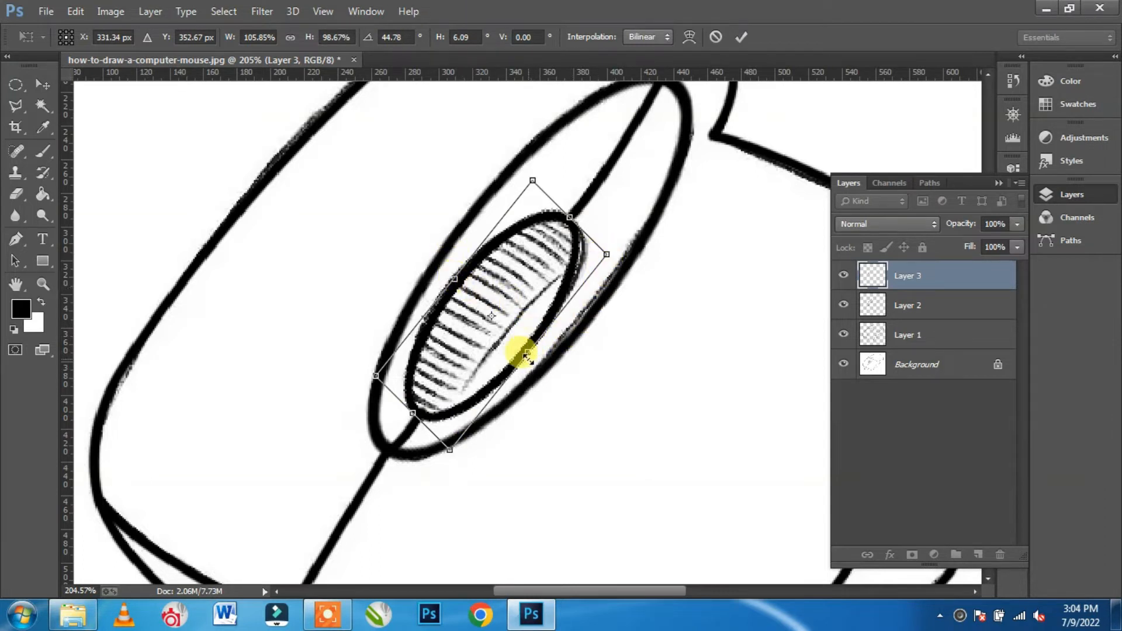
pyautogui.moveTo(525, 352); pyautogui.dragTo(530, 357)
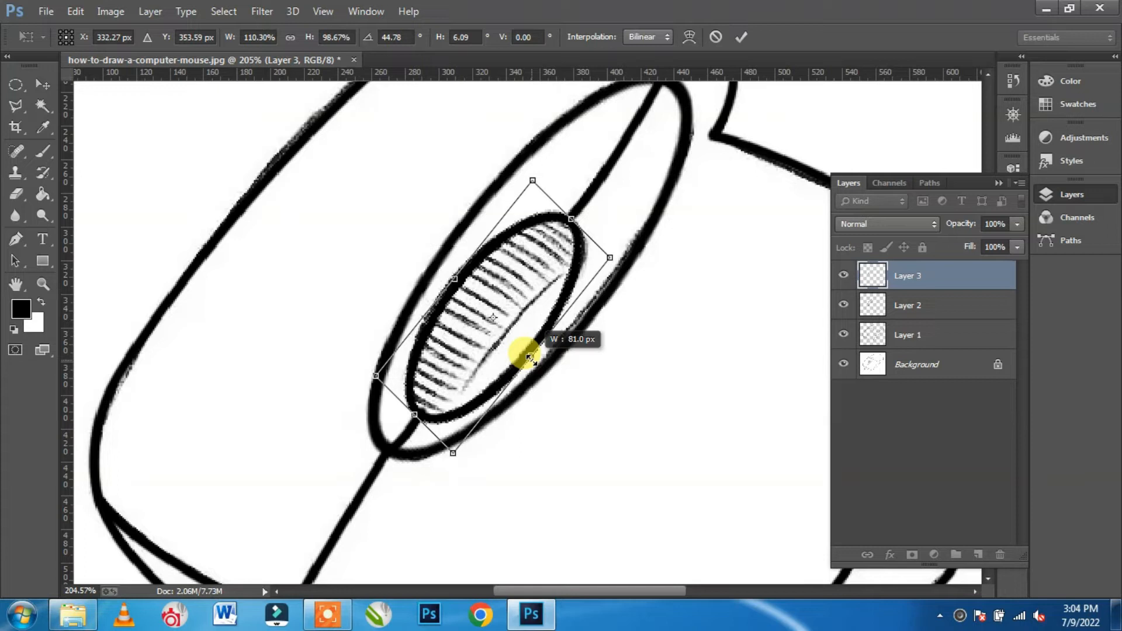
pyautogui.moveTo(454, 272); pyautogui.dragTo(451, 270)
pyautogui.click(742, 36)
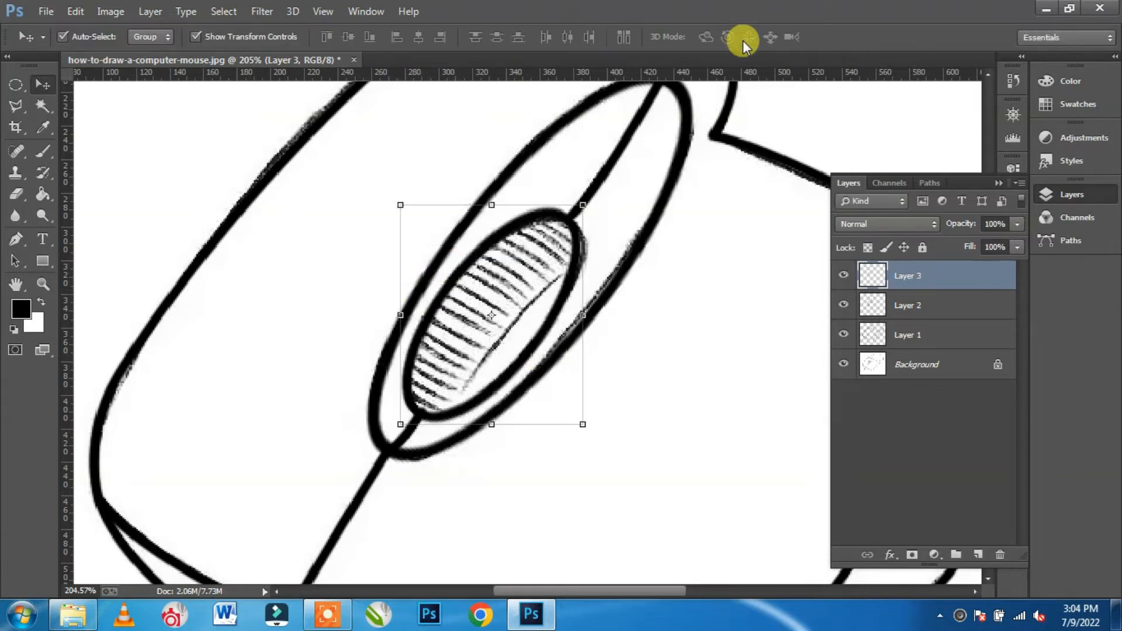
# Step: Draw a curved Pen path along the sketched line inside the scroll wheel, ending on the ellipse outline at both ends
pyautogui.scroll(-1, 690, 290)
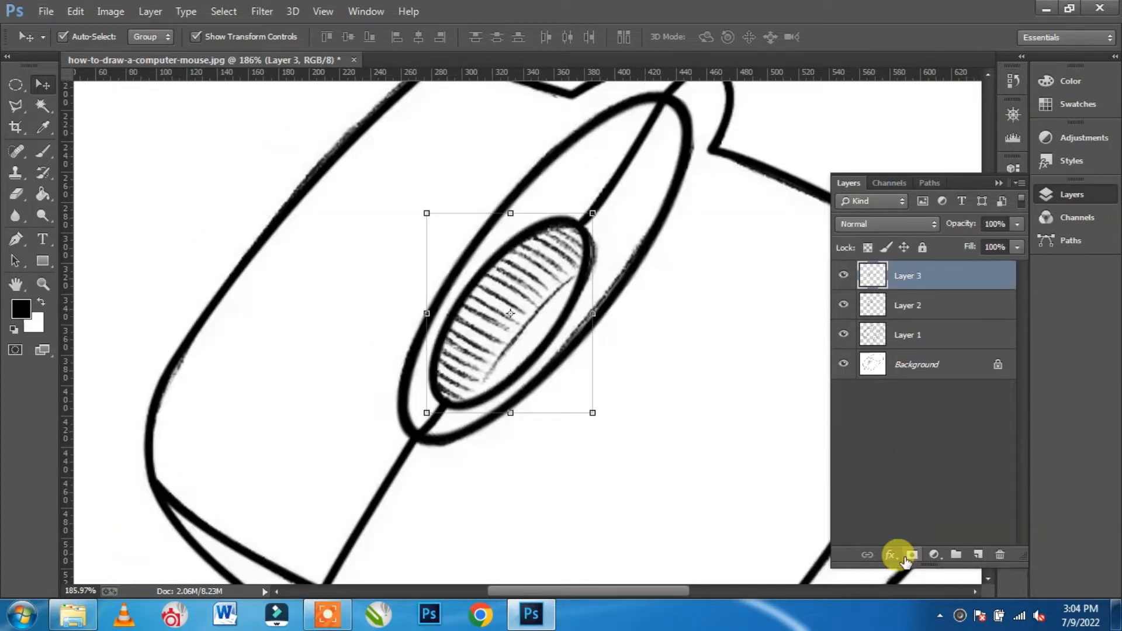
pyautogui.scroll(2, 520, 371)
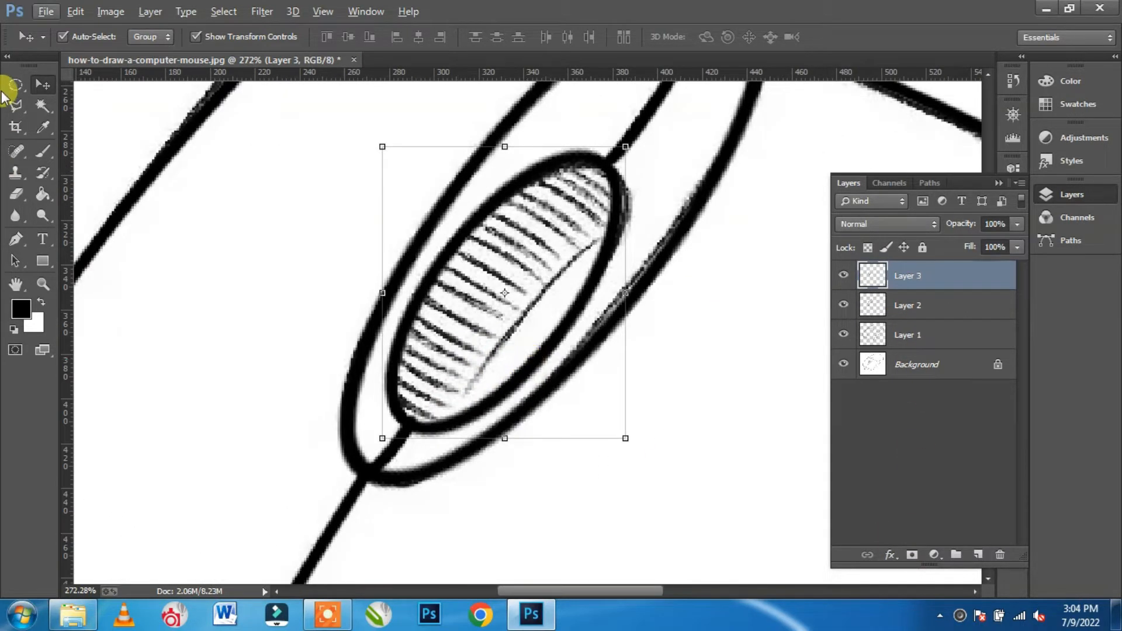
pyautogui.click(16, 239)
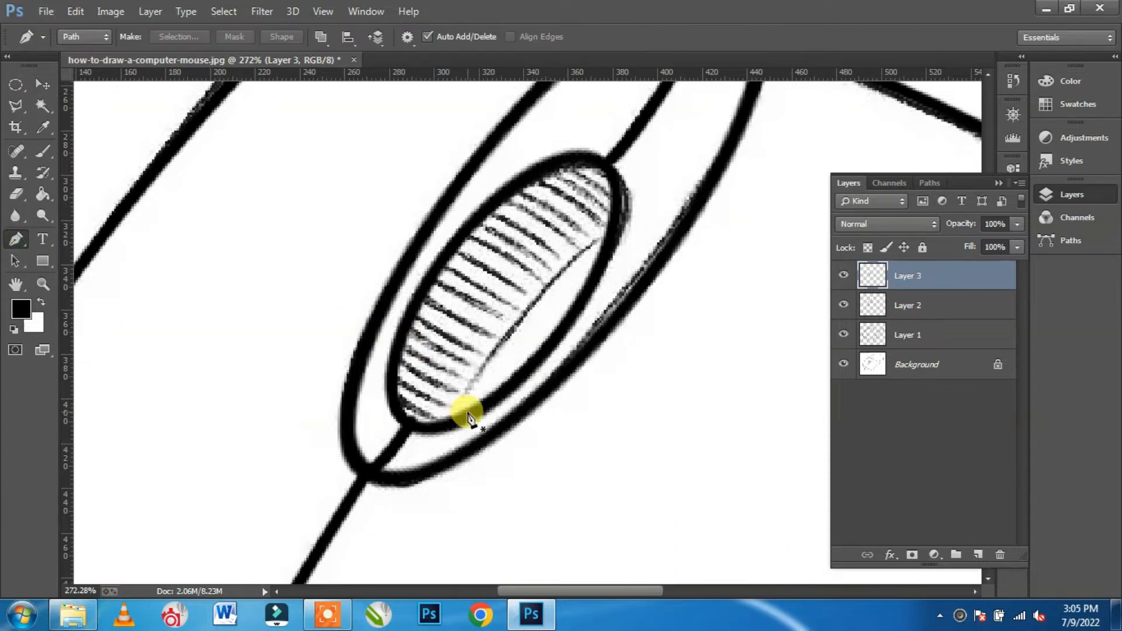
pyautogui.click(469, 413)
pyautogui.moveTo(500, 343); pyautogui.dragTo(541, 288)
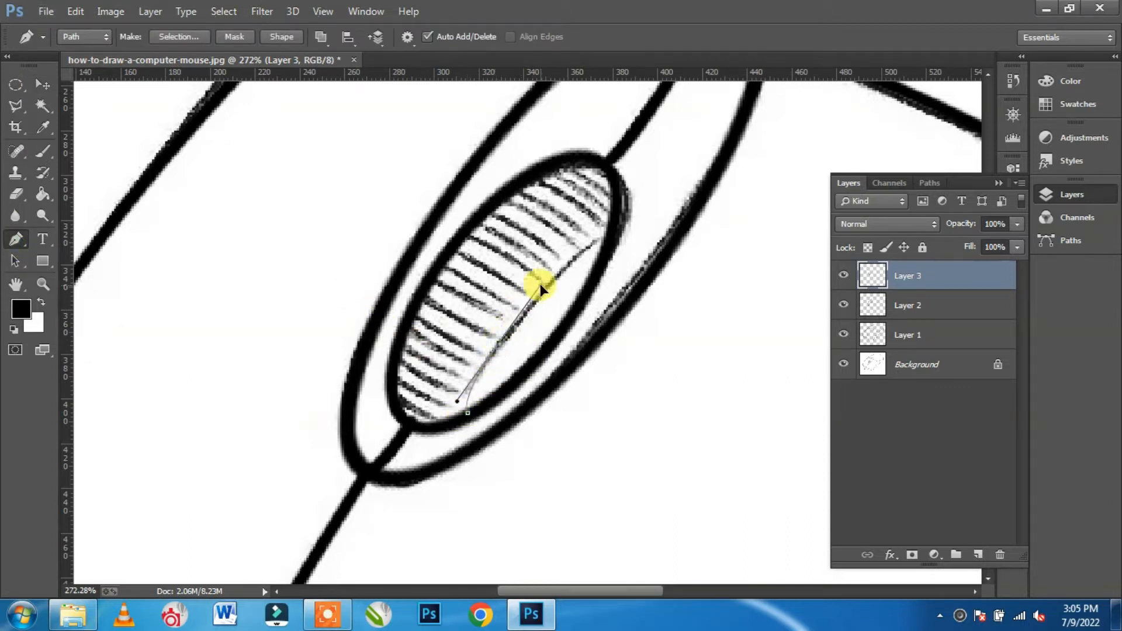
pyautogui.moveTo(602, 251); pyautogui.dragTo(602, 320)
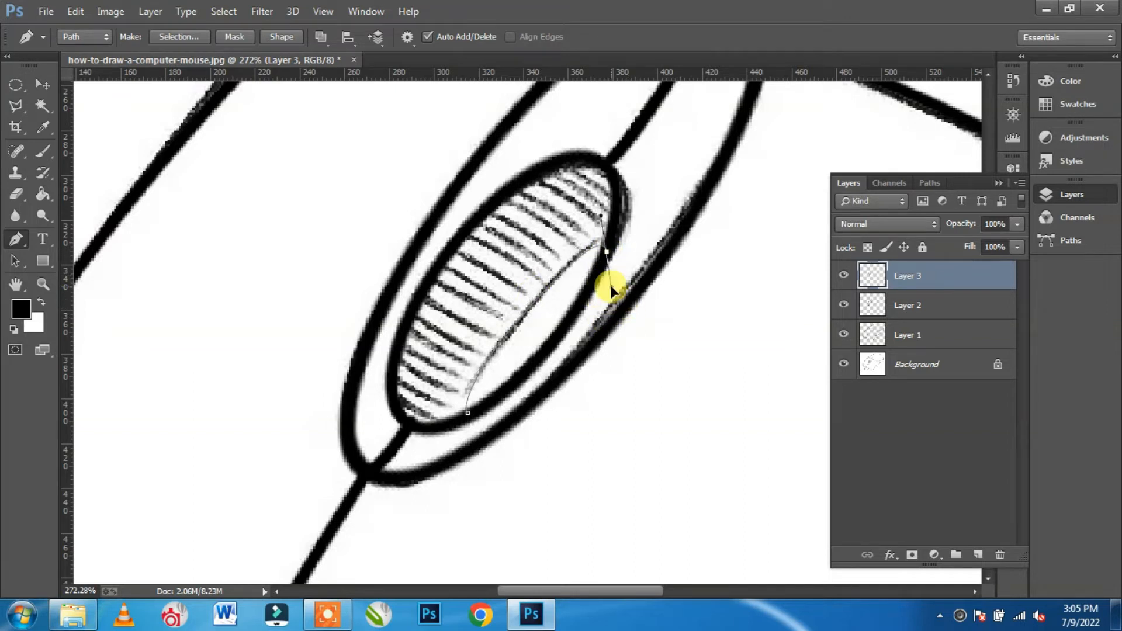
pyautogui.moveTo(614, 298); pyautogui.dragTo(611, 291)
# Step: Stroke the scroll wheel's inner path with the Brush and delete the path
pyautogui.rightClick(585, 268)
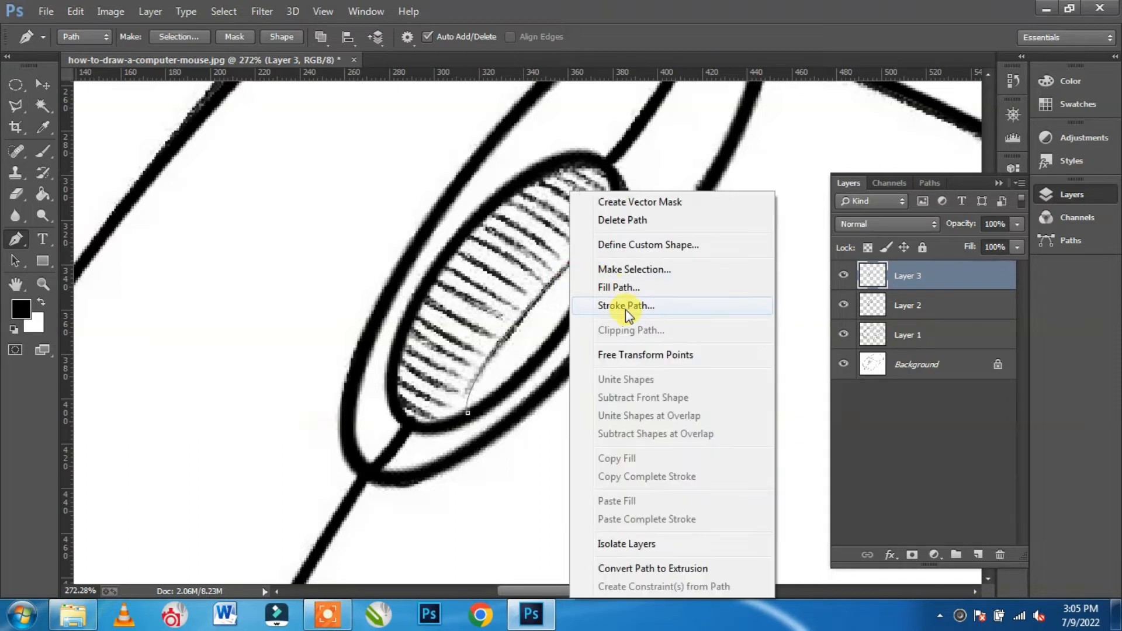
pyautogui.click(625, 304)
pyautogui.click(674, 209)
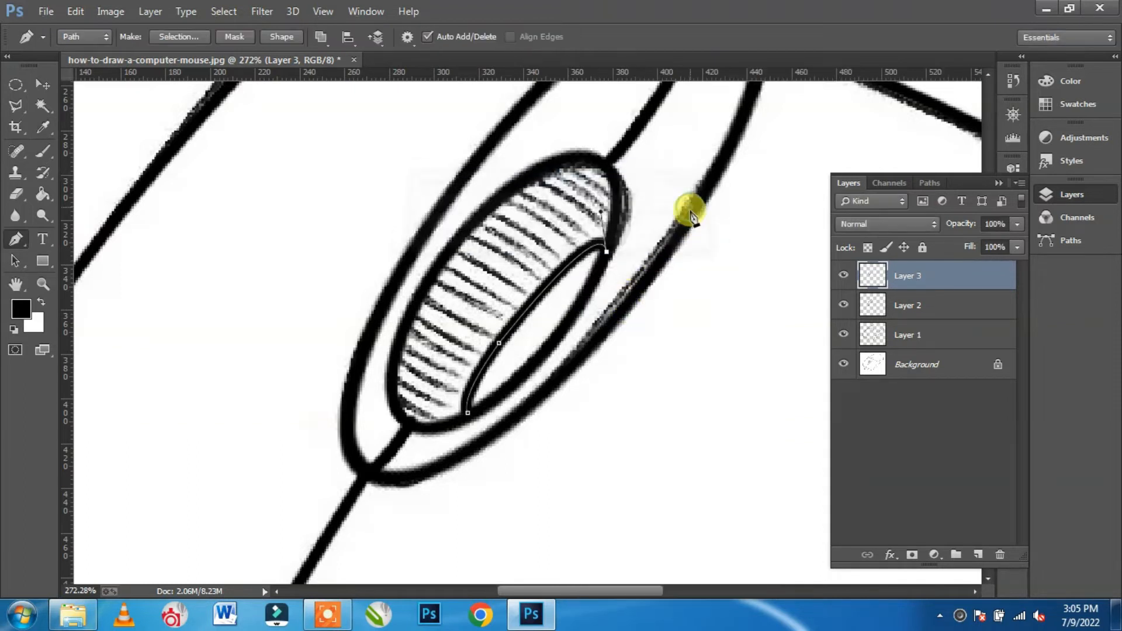
pyautogui.rightClick(577, 288)
pyautogui.click(637, 219)
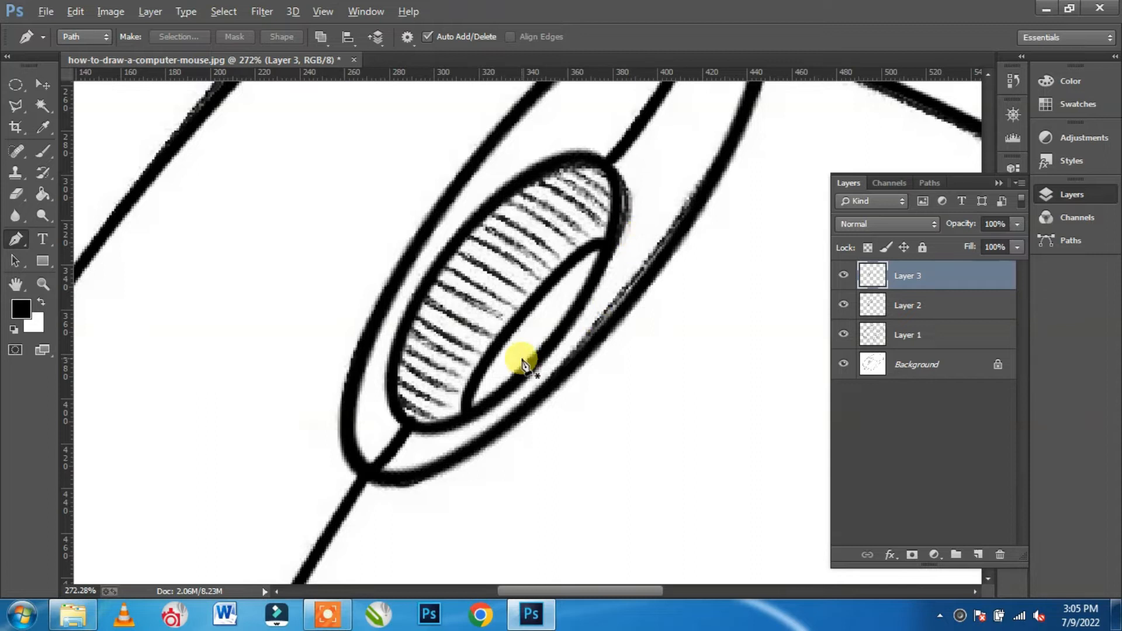
# Step: Draw a curved Pen path along the upper edge of the cable, from the cable collar to its free end
pyautogui.scroll(-3, 520, 360)
pyautogui.scroll(-3, 520, 357)
pyautogui.scroll(5, 381, 564)
pyautogui.scroll(1, 380, 564)
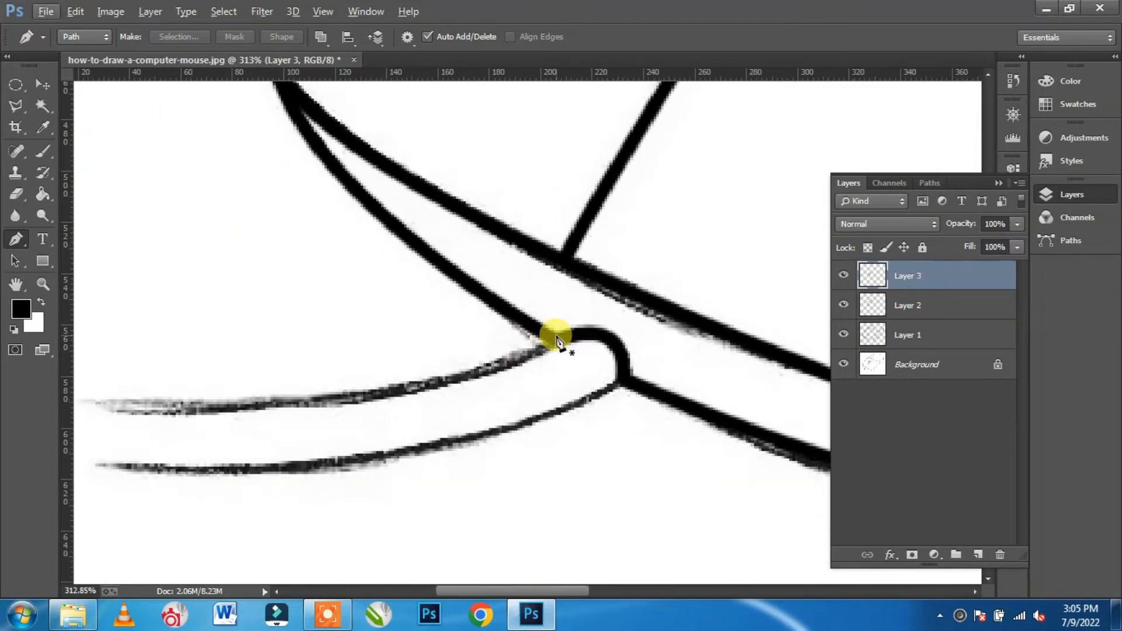
pyautogui.click(556, 345)
pyautogui.moveTo(90, 402)
pyautogui.mouseDown()
pyautogui.moveTo(70, 371)
pyautogui.moveTo(105, 350)
pyautogui.moveTo(101, 377)
pyautogui.mouseUp()
pyautogui.keyDown('ctrl'); pyautogui.click(482, 449); pyautogui.keyUp('ctrl')
# Step: Draw a second curved Pen path along the cable's lower edge and make Layer 3 the active layer
pyautogui.moveTo(511, 447); pyautogui.dragTo(256, 318)
pyautogui.click(713, 276)
pyautogui.moveTo(190, 366)
pyautogui.mouseDown()
pyautogui.moveTo(66, 303)
pyautogui.moveTo(176, 318)
pyautogui.moveTo(62, 308)
pyautogui.moveTo(194, 328)
pyautogui.moveTo(185, 310)
pyautogui.mouseUp()
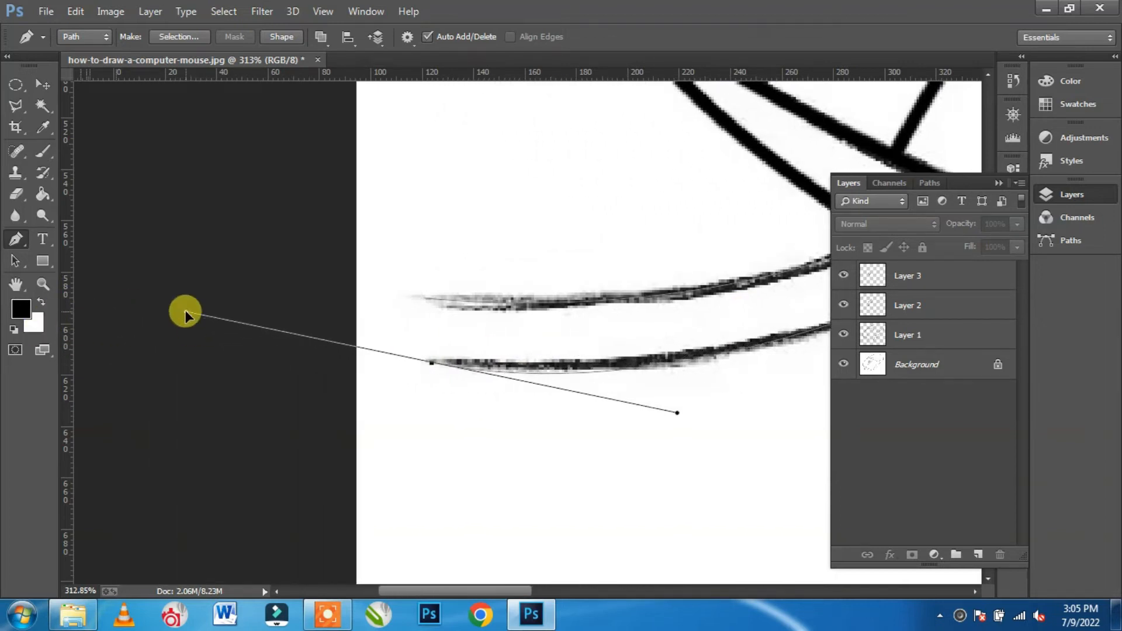
pyautogui.keyDown('ctrl'); pyautogui.click(496, 460); pyautogui.keyUp('ctrl')
pyautogui.click(920, 273)
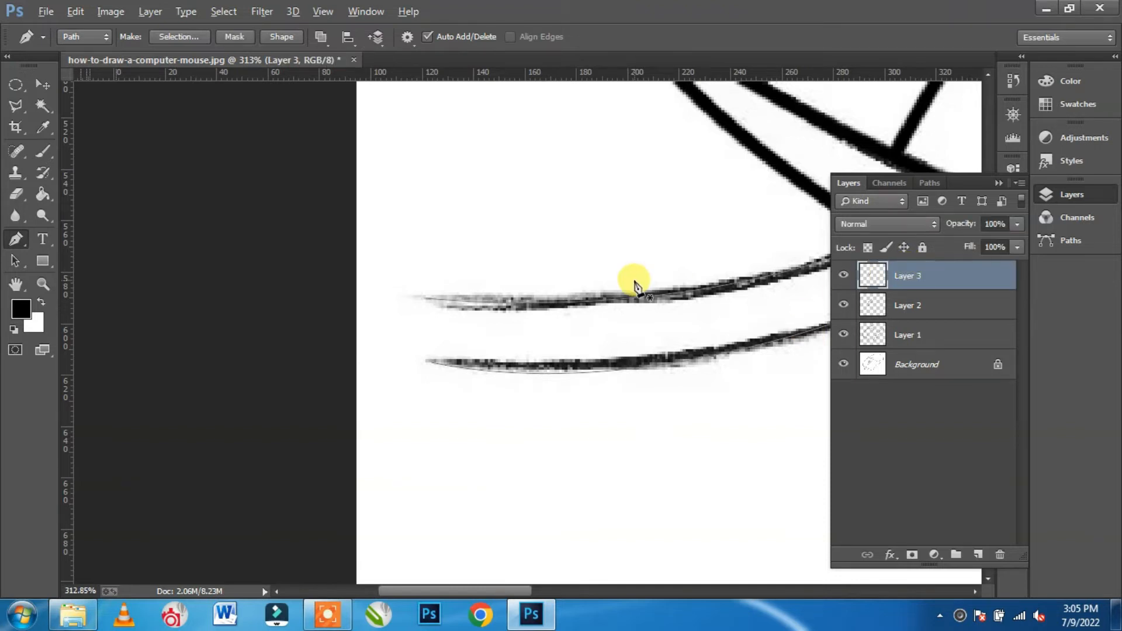
# Step: Stroke both cable paths together with the Brush and Simulate Pressure on, and delete the paths
pyautogui.scroll(-3, 634, 286)
pyautogui.scroll(2, 760, 259)
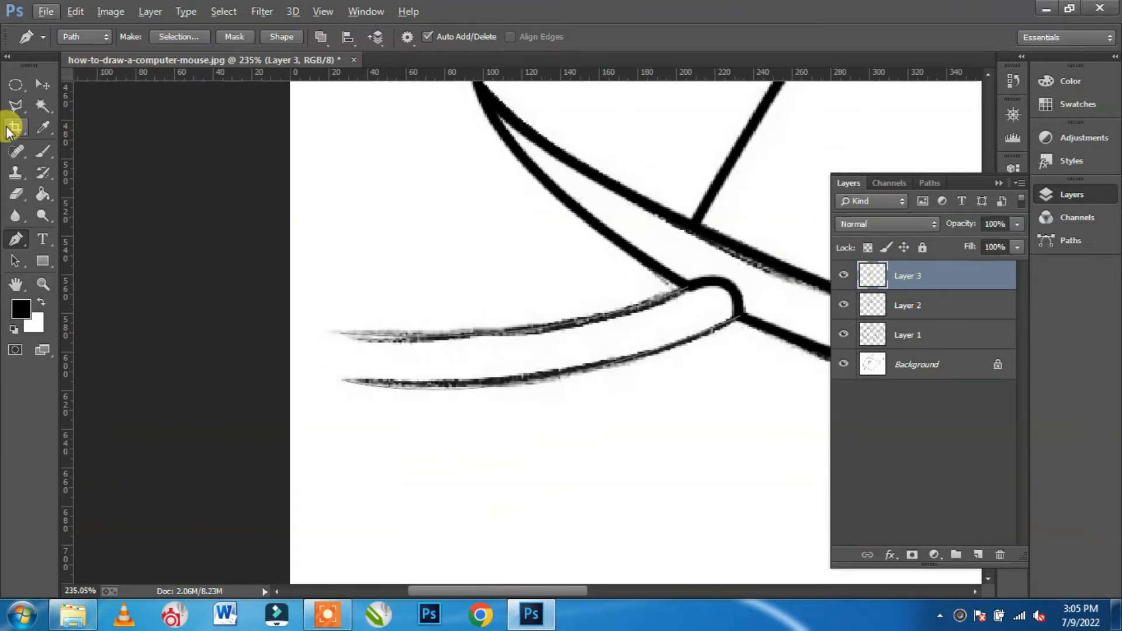
pyautogui.click(15, 261)
pyautogui.moveTo(318, 264)
pyautogui.mouseDown()
pyautogui.moveTo(711, 420)
pyautogui.moveTo(783, 478)
pyautogui.mouseUp()
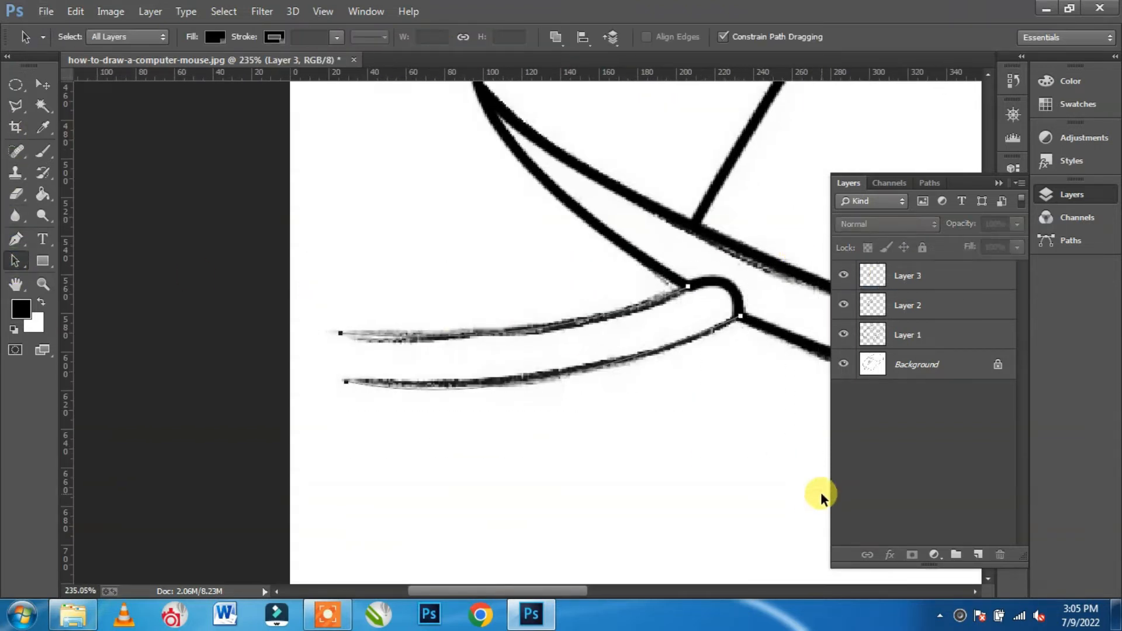
pyautogui.rightClick(620, 320)
pyautogui.click(692, 306)
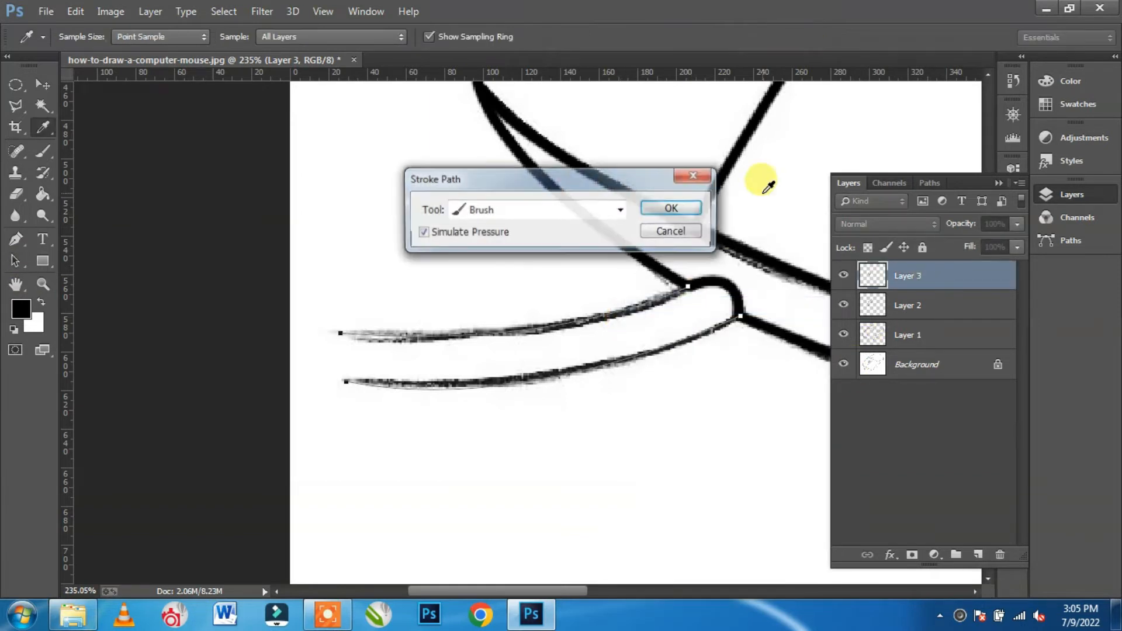
pyautogui.click(656, 211)
pyautogui.rightClick(603, 349)
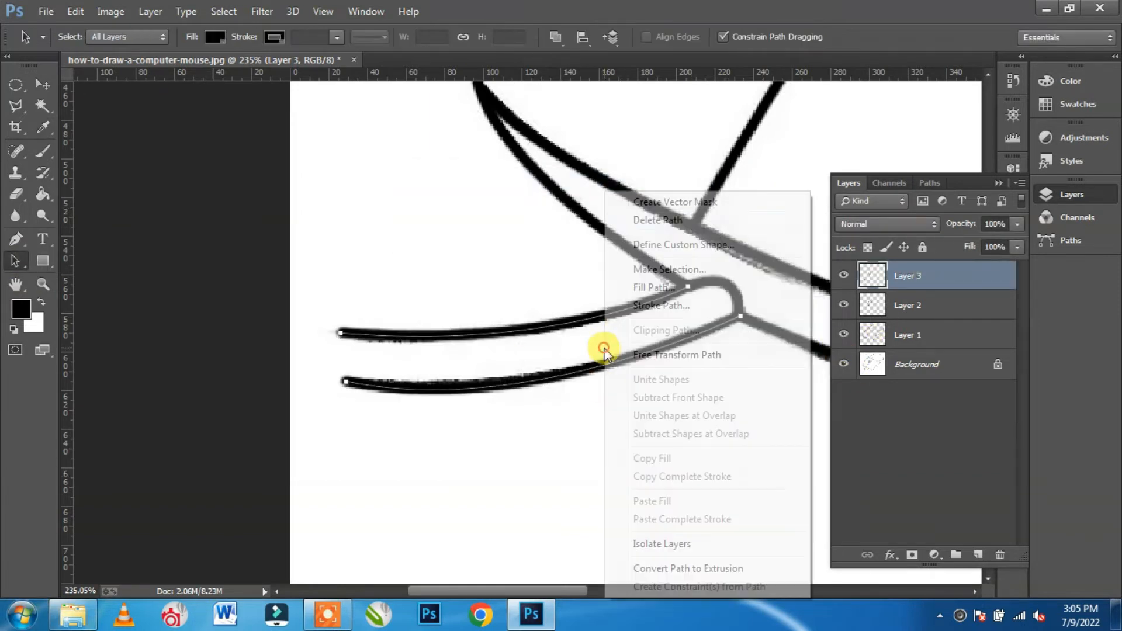
pyautogui.click(657, 220)
# Step: Hide the Background sketch layer and check the complete traced line art against transparency
pyautogui.click(38, 87)
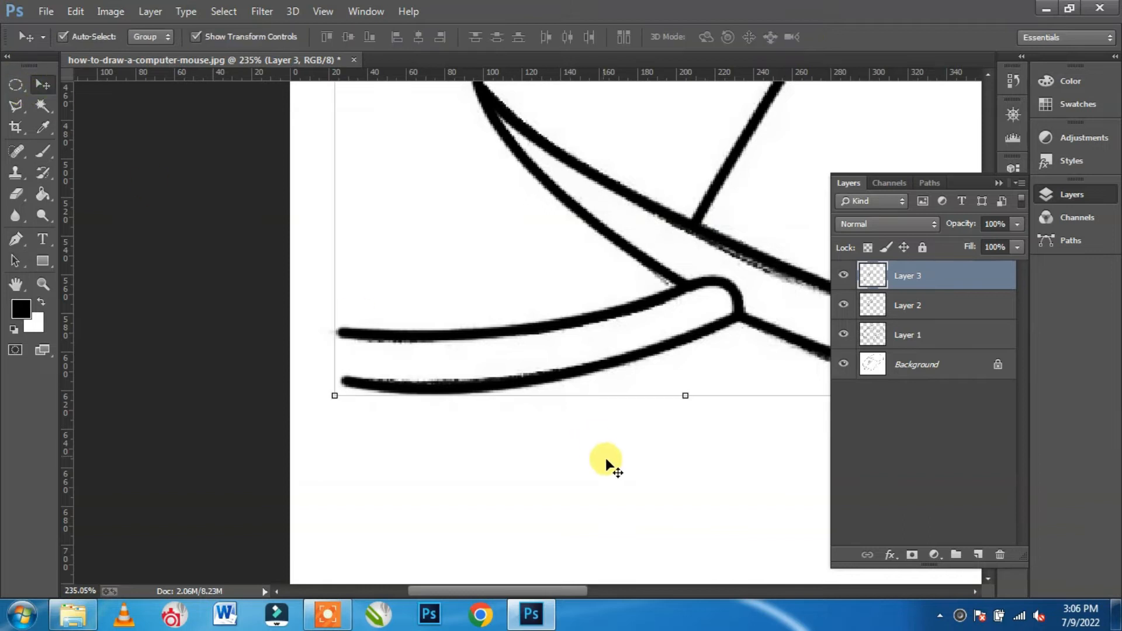
pyautogui.click(608, 458)
pyautogui.click(844, 364)
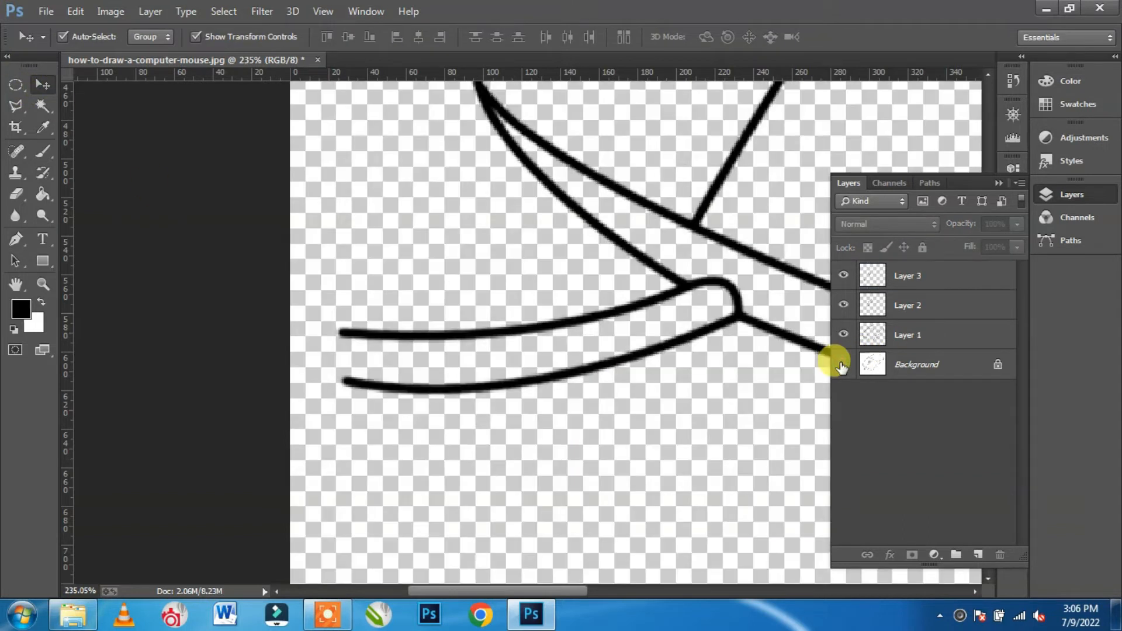
pyautogui.scroll(-1, 587, 331)
pyautogui.scroll(-9, 587, 331)
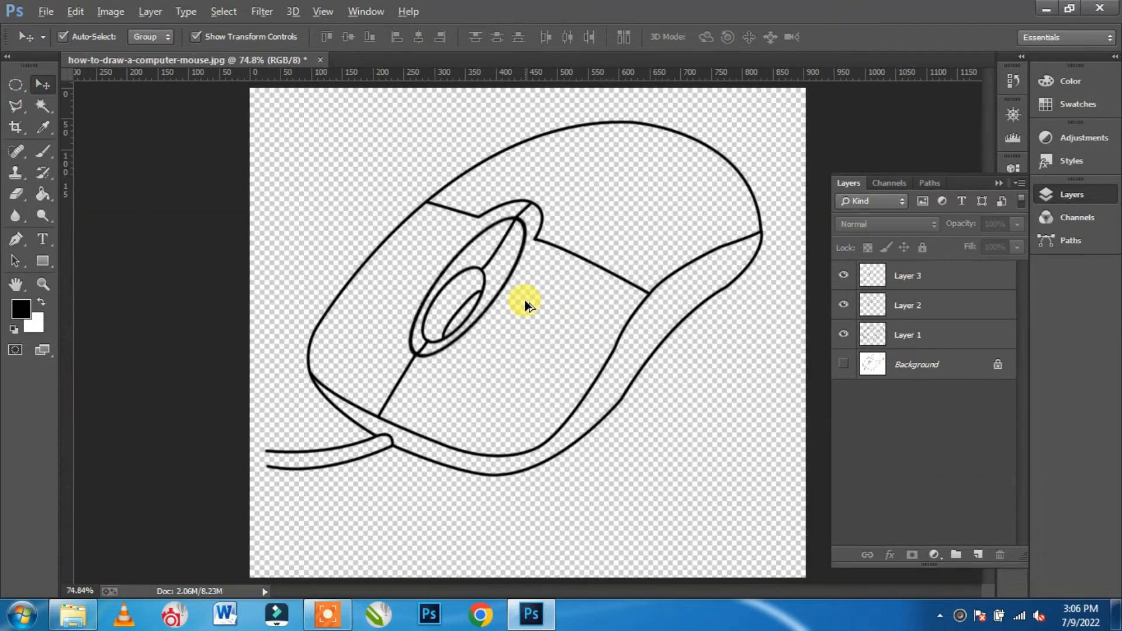
pyautogui.click(844, 364)
pyautogui.click(844, 363)
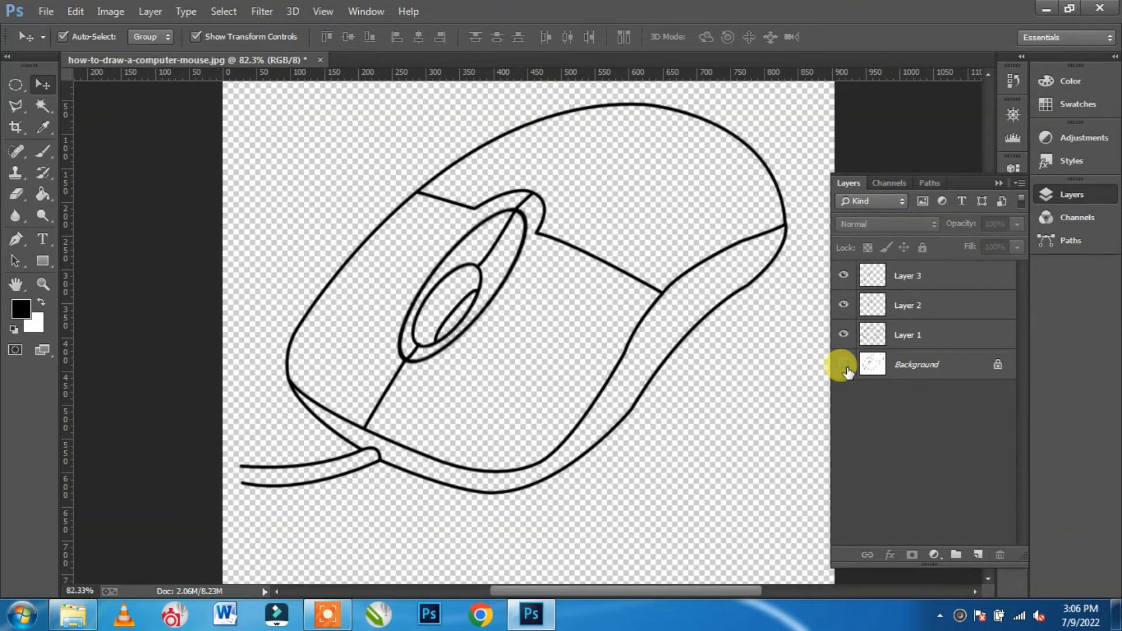
# Step: Group Layers 1 to 3 and duplicate the group
pyautogui.click(925, 335)
pyautogui.click(938, 278)
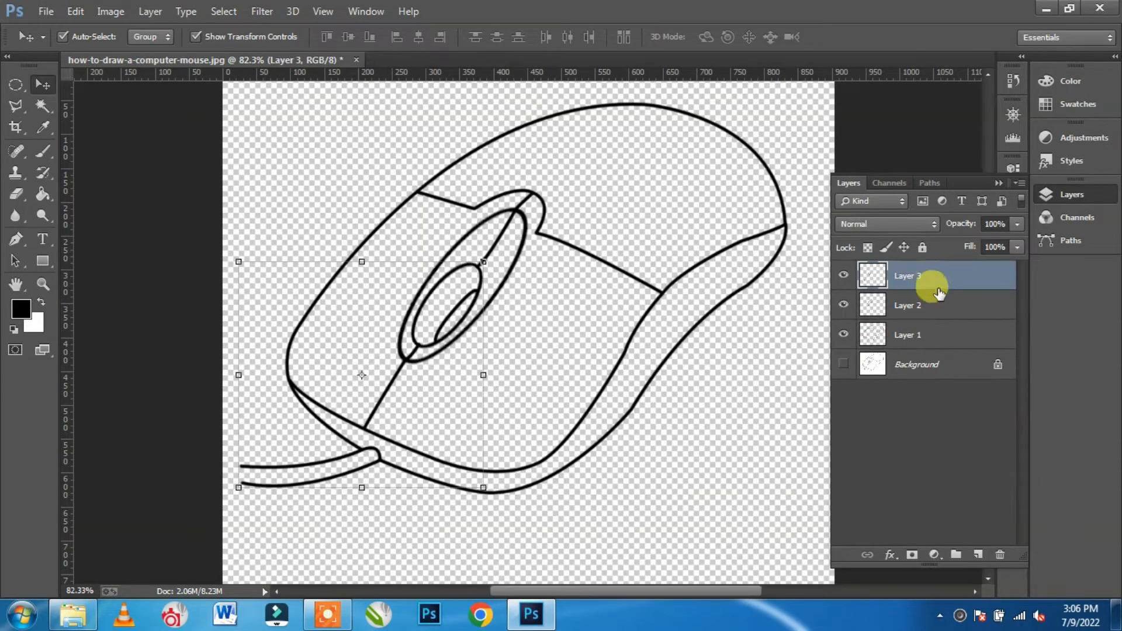
pyautogui.keyDown('shift'); pyautogui.click(942, 337); pyautogui.keyUp('shift')
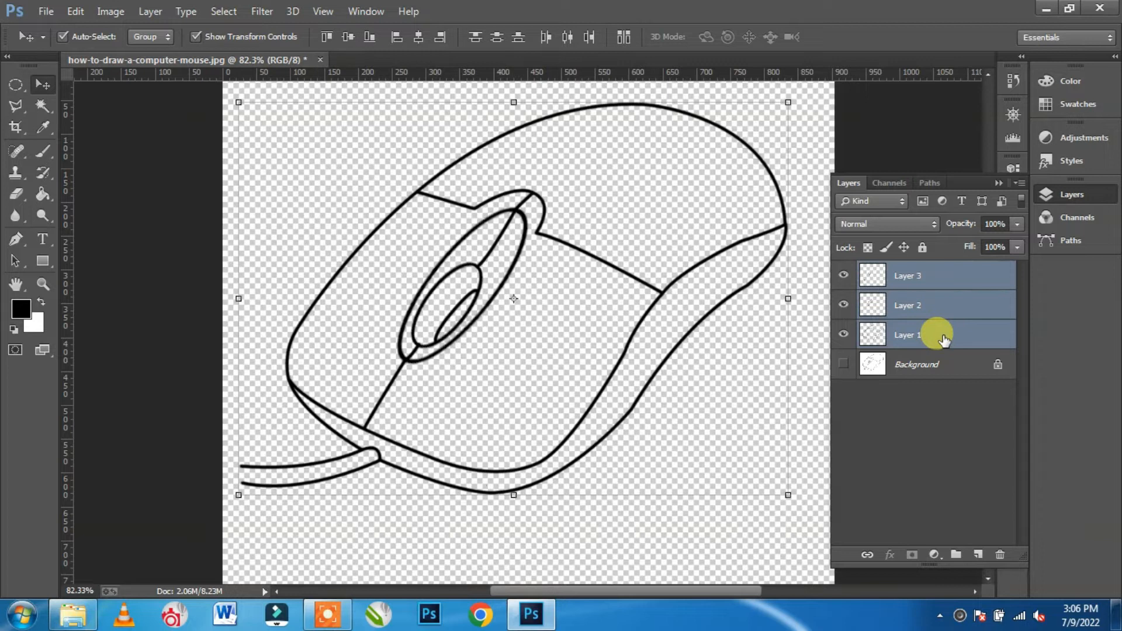
pyautogui.hotkey('ctrl', 'g')
pyautogui.rightClick(952, 271)
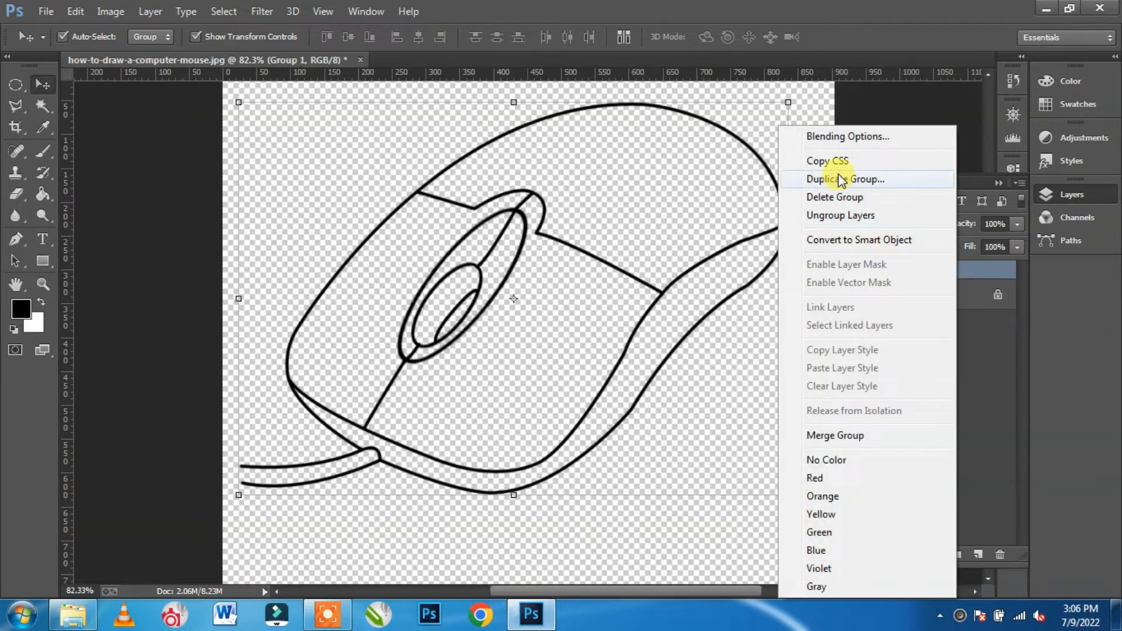
pyautogui.click(903, 178)
pyautogui.click(717, 185)
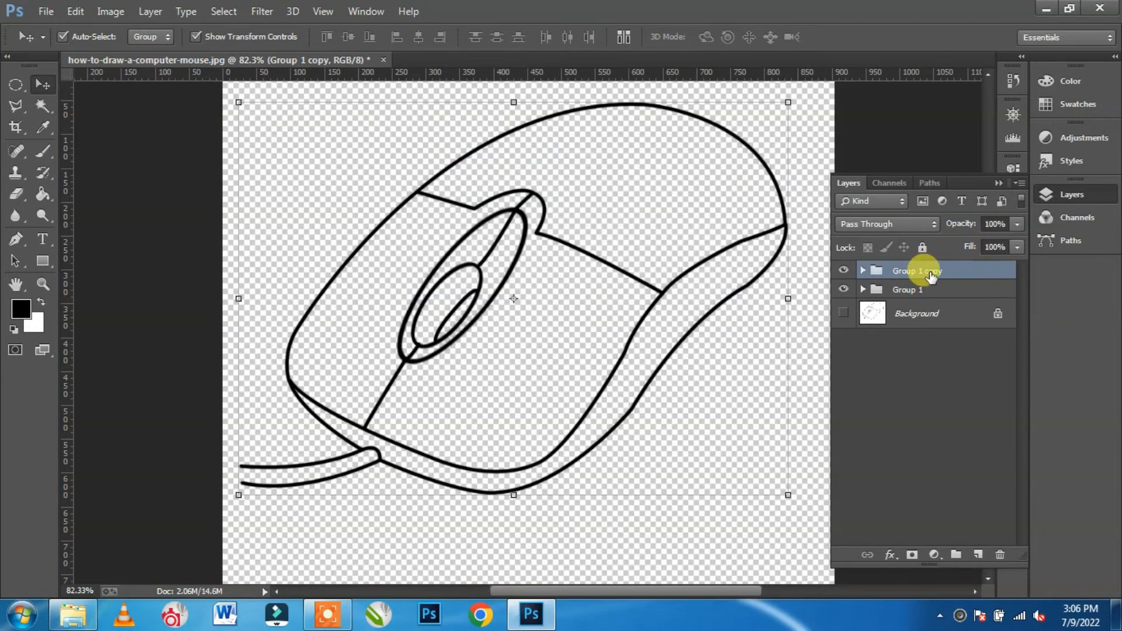
# Step: Ungroup the duplicated group and merge its three layers into one line-art layer
pyautogui.rightClick(932, 274)
pyautogui.click(1005, 222)
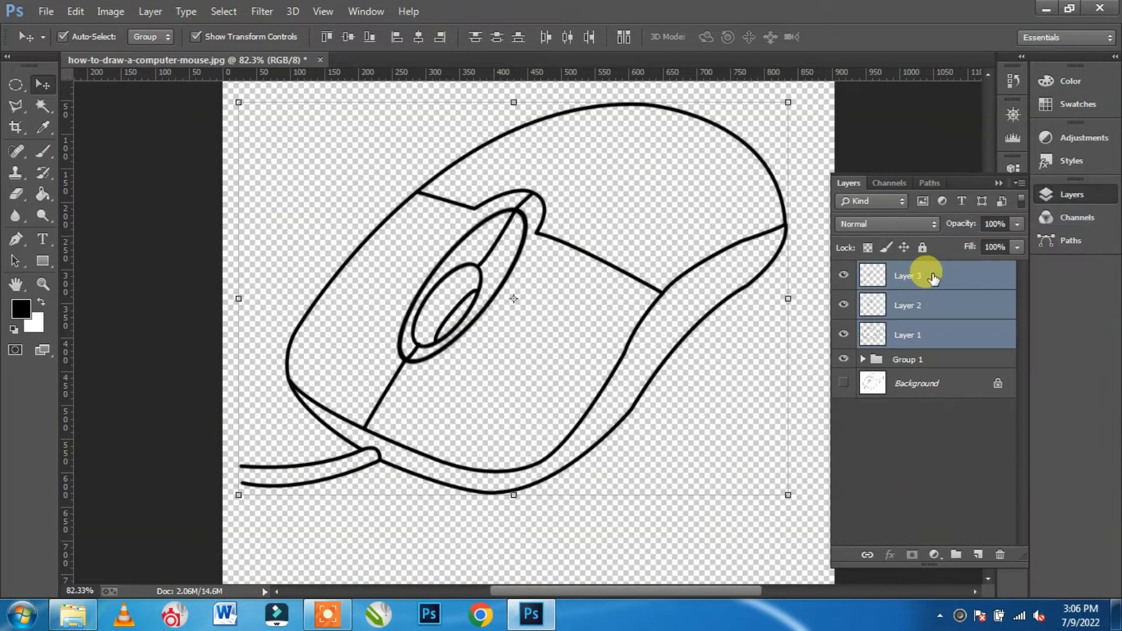
pyautogui.rightClick(927, 275)
pyautogui.click(620, 471)
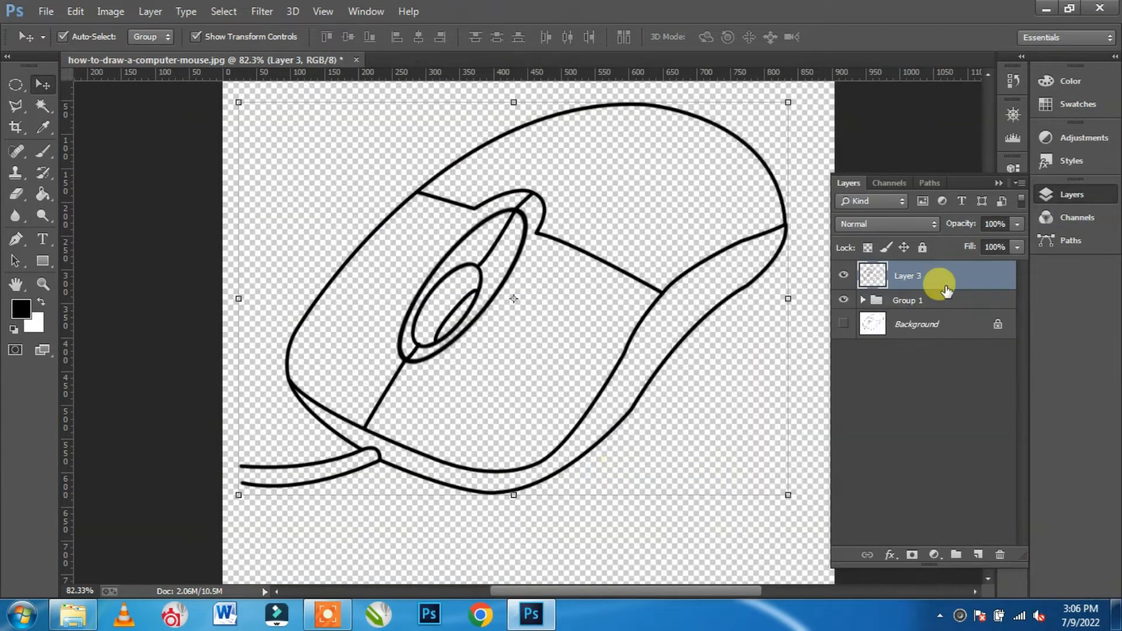
# Step: Select the mouse's rear shell area with the Magic Wand, expand the selection by 3 pixels, and add a new layer
pyautogui.click(42, 105)
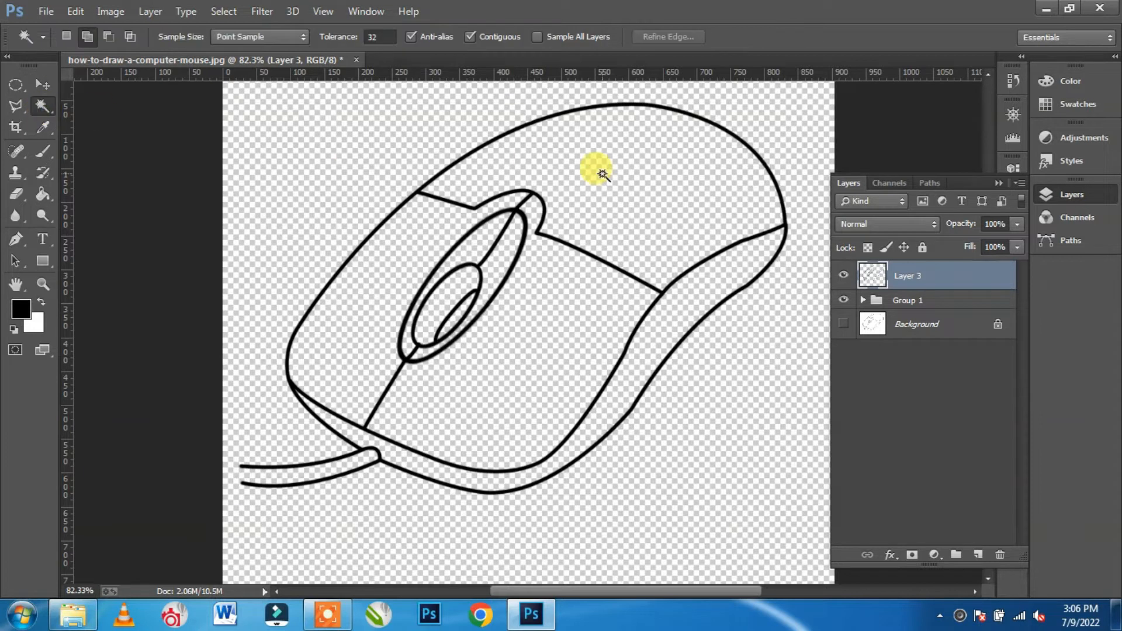
pyautogui.click(602, 174)
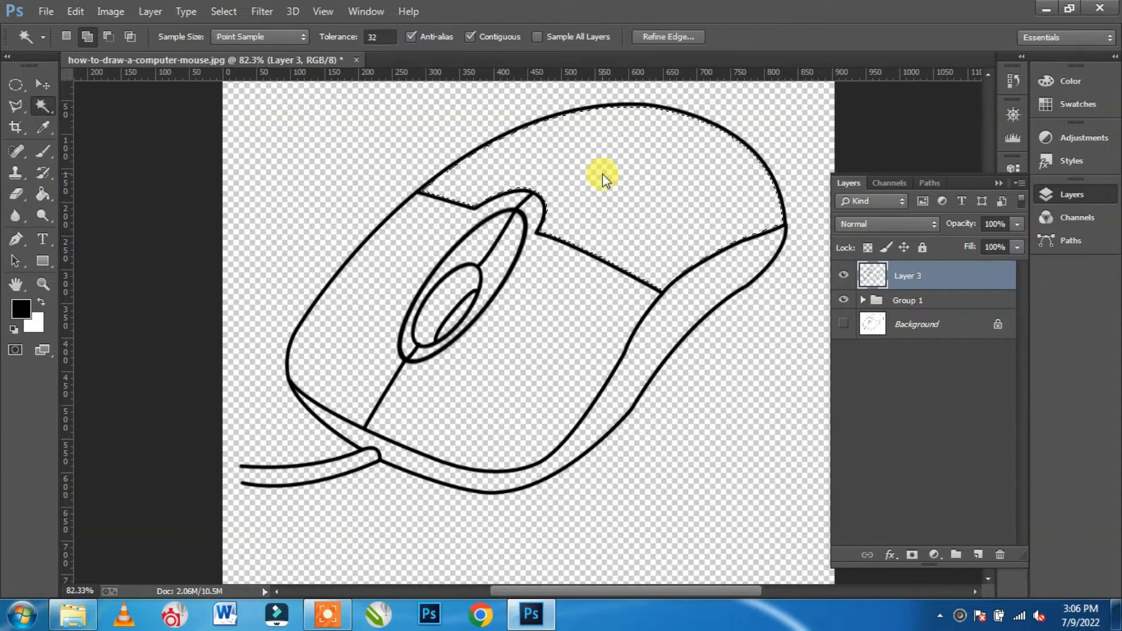
pyautogui.click(224, 11)
pyautogui.moveTo(374, 210)
pyautogui.click(412, 244)
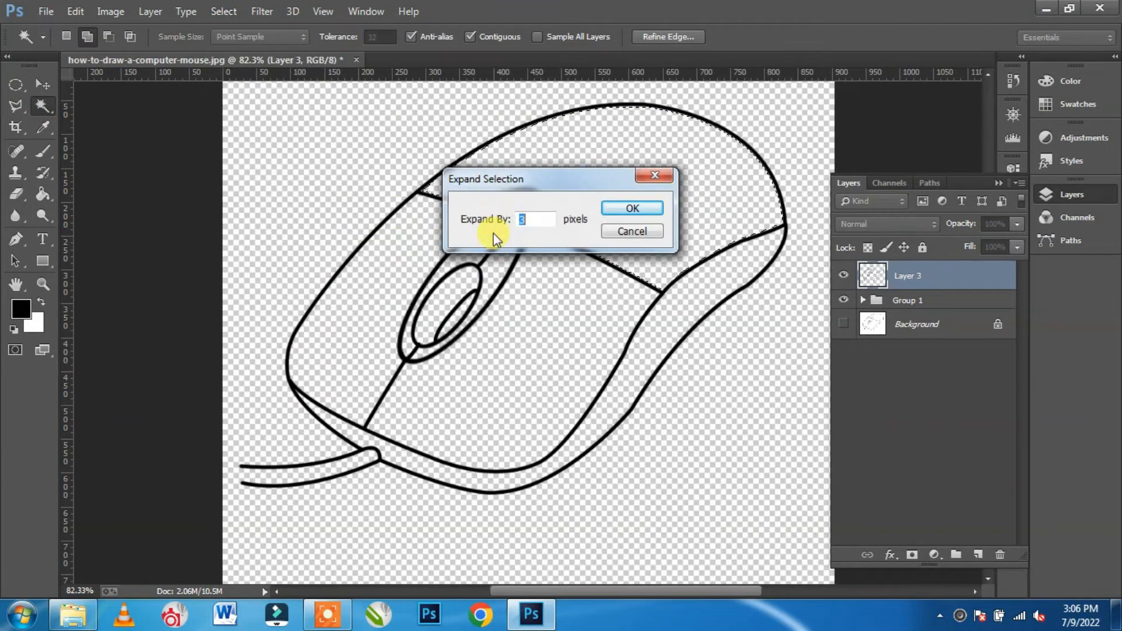
pyautogui.click(607, 212)
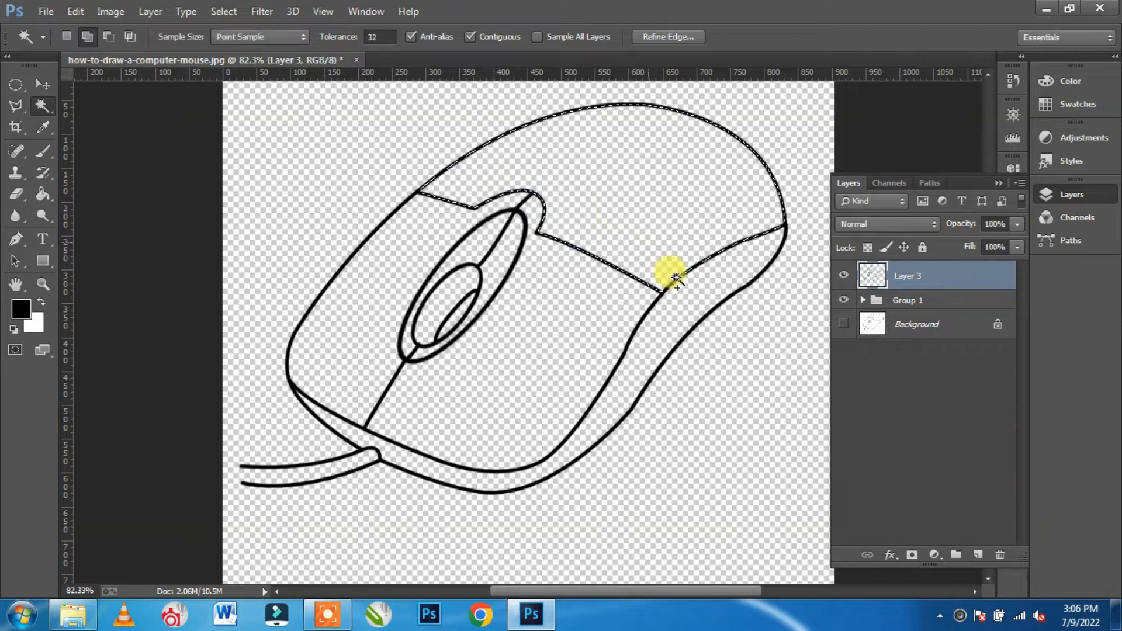
pyautogui.click(980, 555)
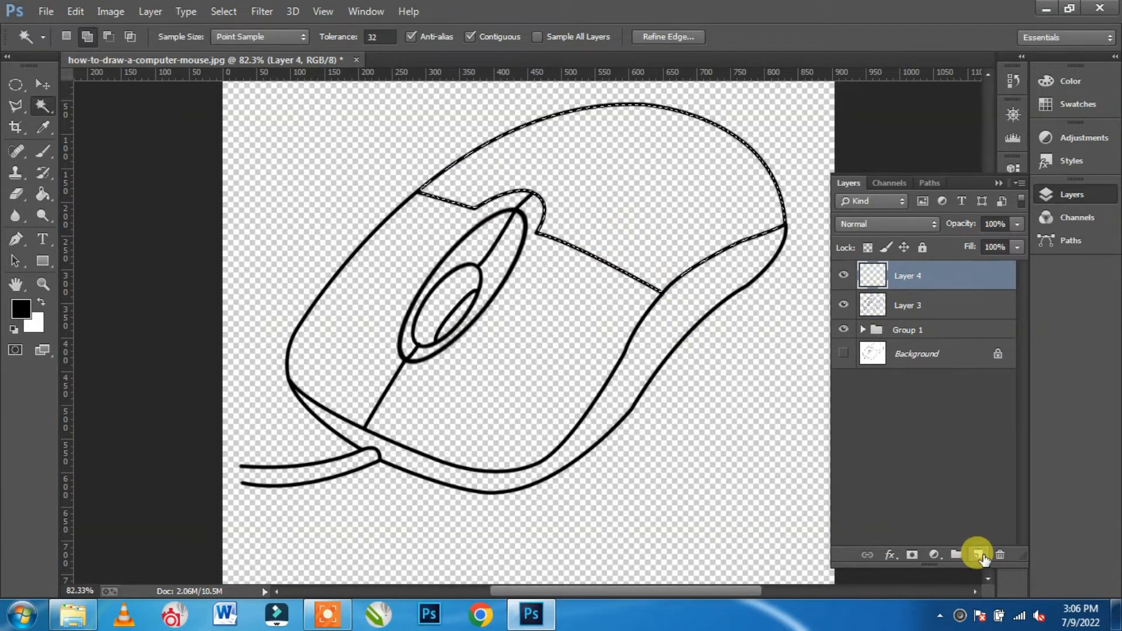
# Step: Set the foreground colour to dark grey #1c1c1c and fill the rear shell selection with the Paint Bucket
pyautogui.click(43, 194)
pyautogui.click(19, 307)
pyautogui.moveTo(684, 496); pyautogui.dragTo(678, 484)
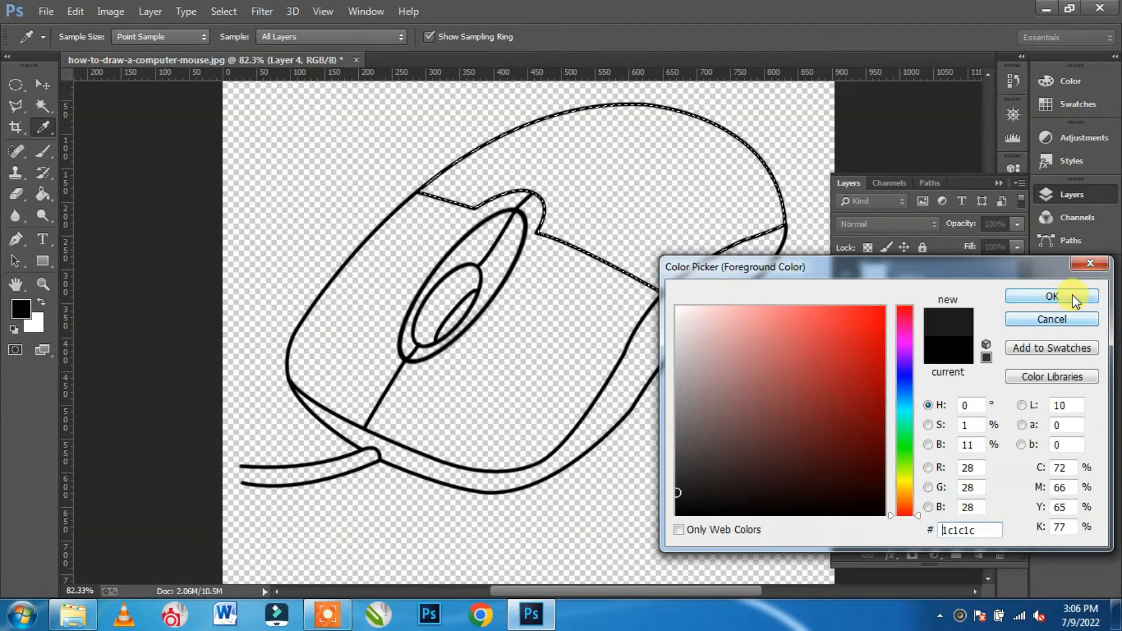
pyautogui.click(1053, 296)
pyautogui.click(608, 196)
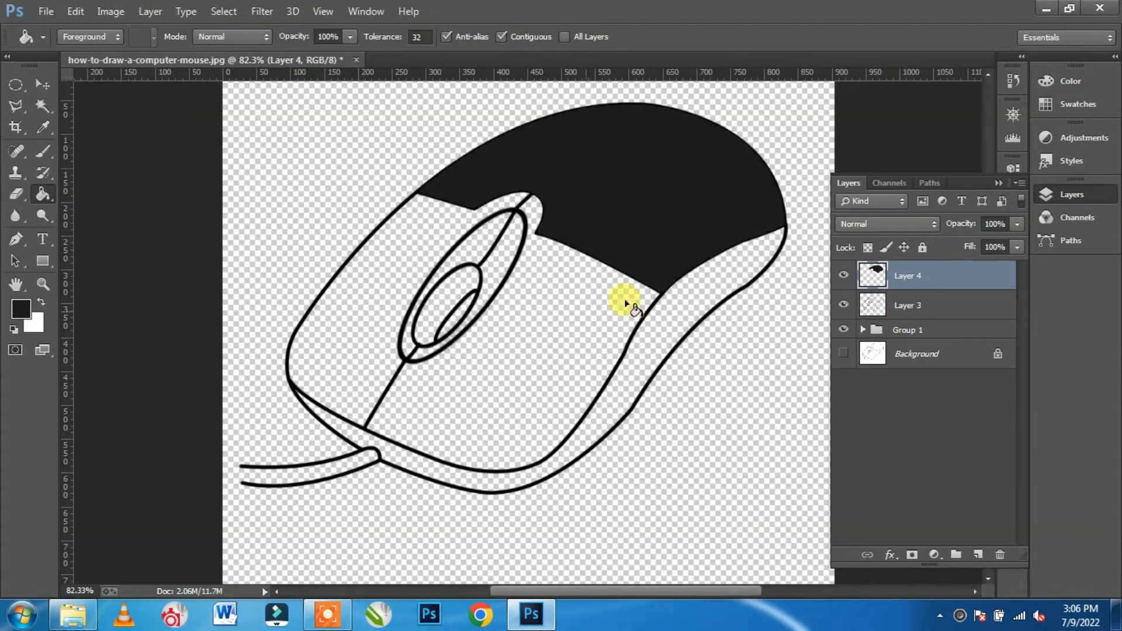
# Step: Select the mouse's upper-left button area on the line-art Layer 3 with the Magic Wand and expand the selection by 3 pixels
pyautogui.click(988, 301)
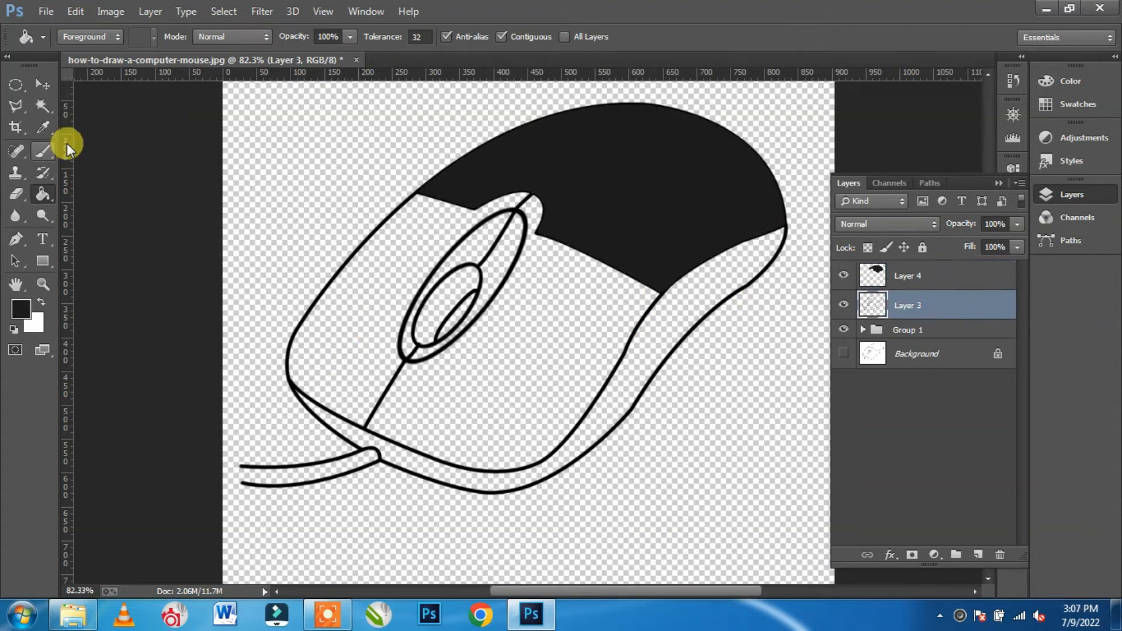
pyautogui.click(43, 107)
pyautogui.click(333, 355)
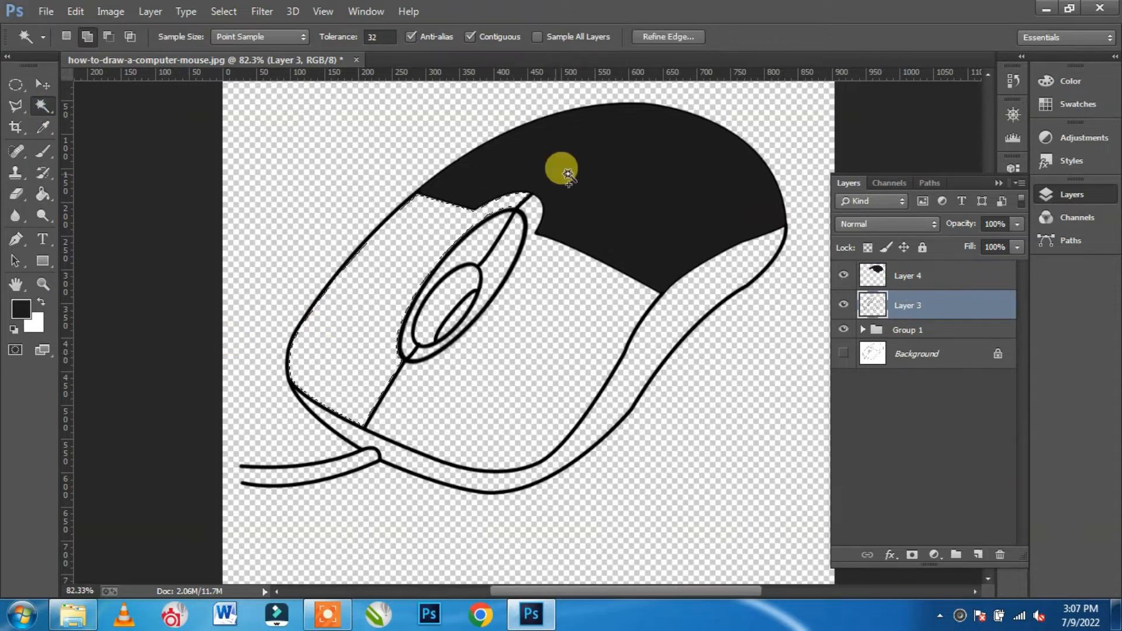
pyautogui.click(221, 11)
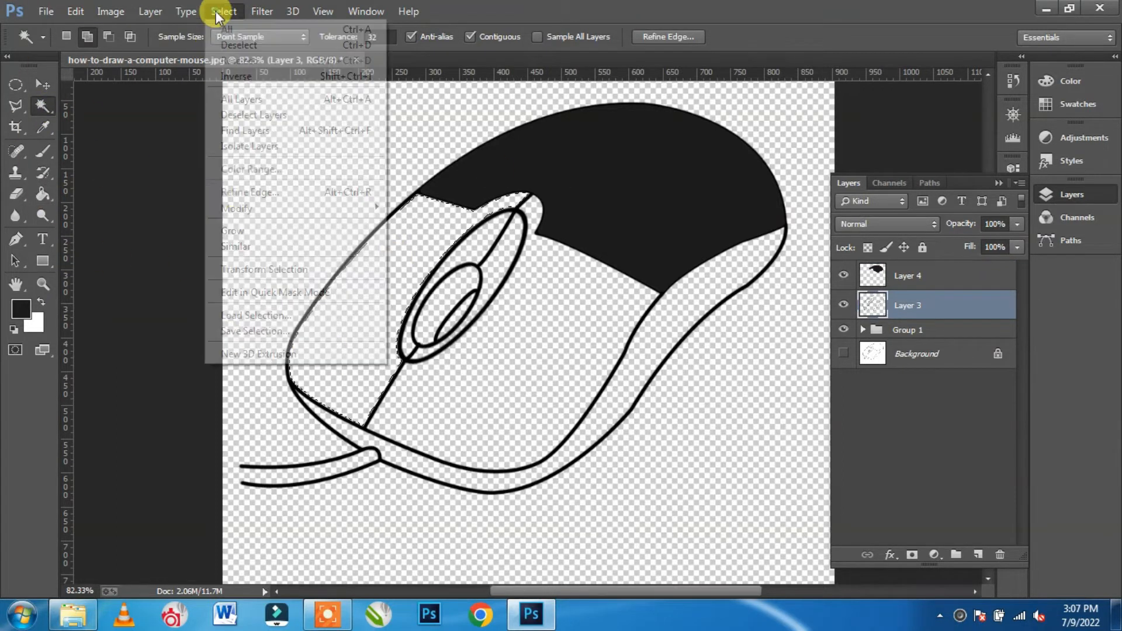
pyautogui.moveTo(245, 209)
pyautogui.click(442, 240)
pyautogui.click(634, 205)
# Step: Add a new layer and fill the upper-left button selection with the dark grey foreground colour
pyautogui.click(980, 554)
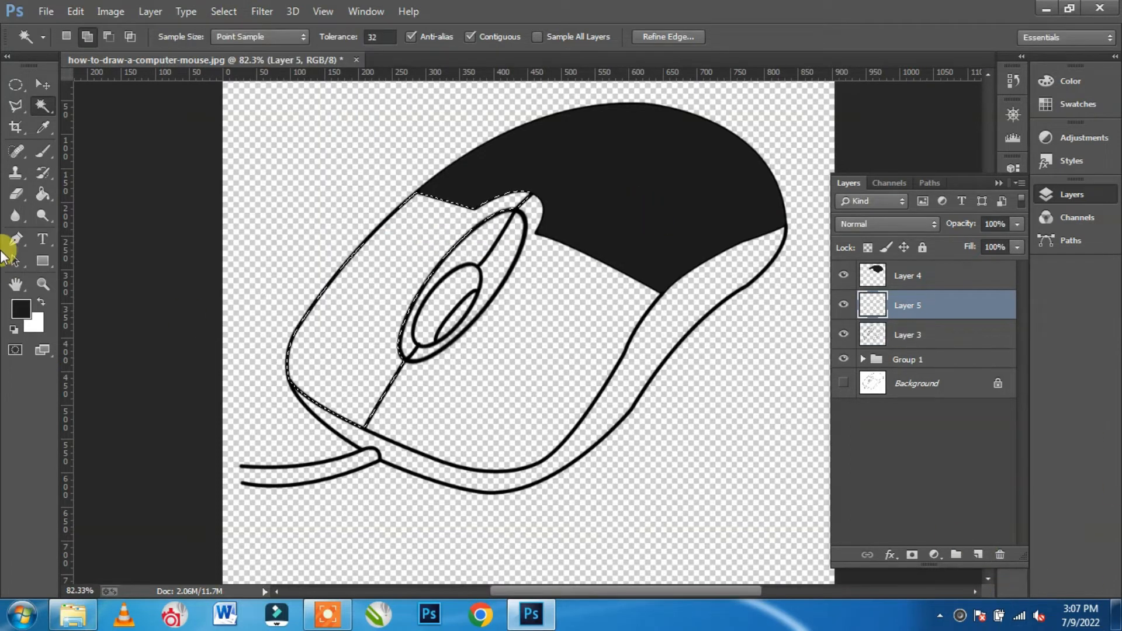
pyautogui.click(42, 195)
pyautogui.click(350, 317)
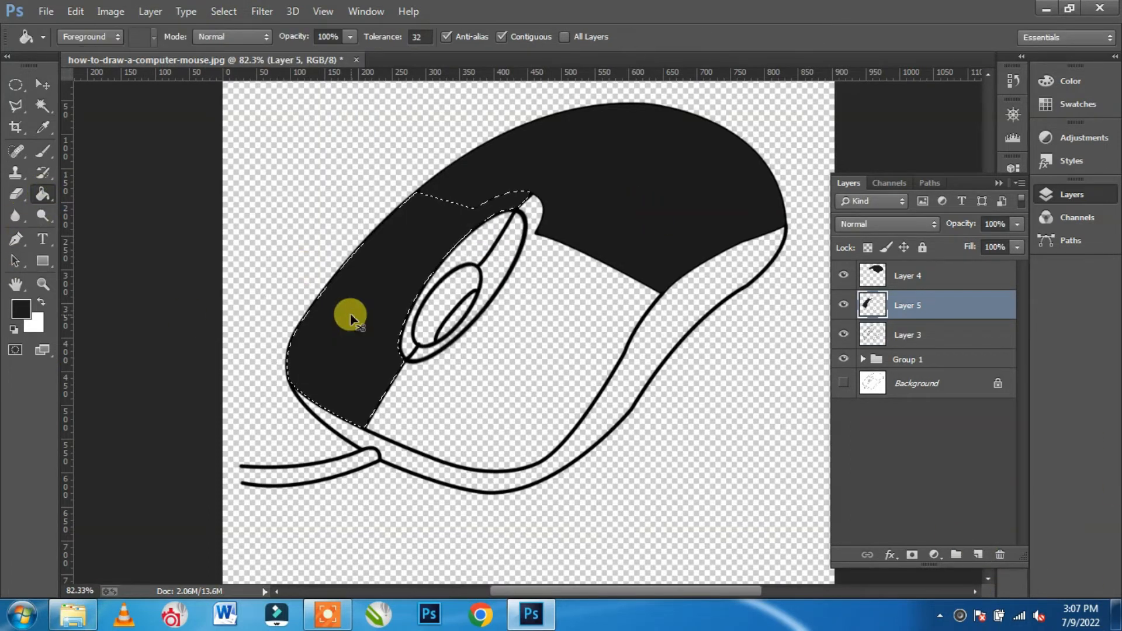
# Step: Select the lower-right button area from the line-art Layer 3 with the Magic Wand and expand the selection by 3 pixels
pyautogui.click(42, 106)
pyautogui.click(589, 331)
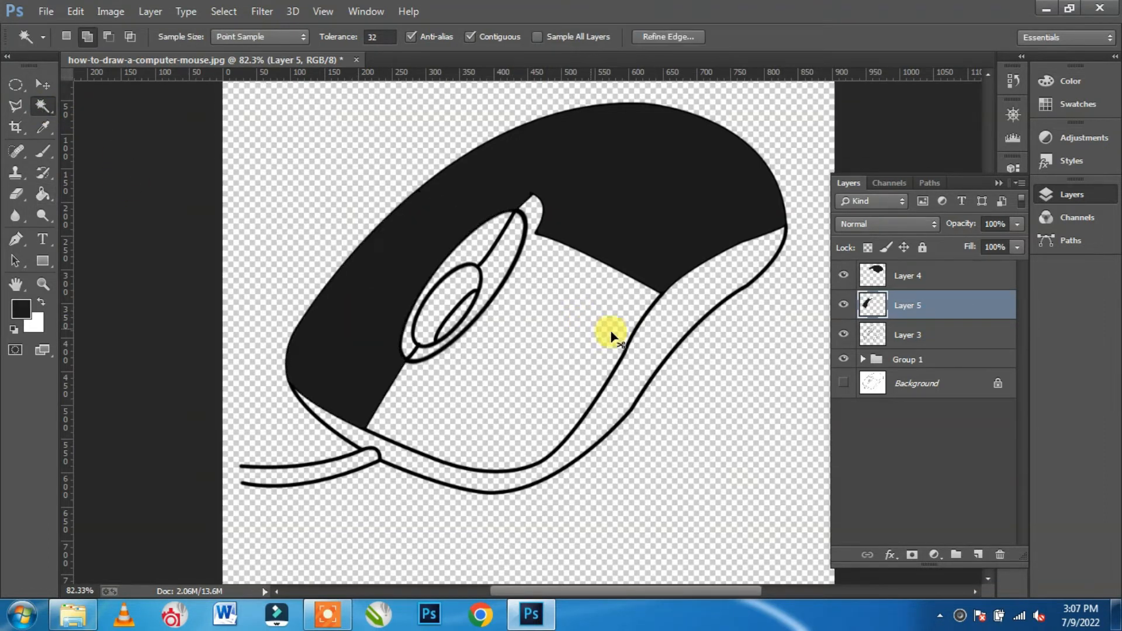
pyautogui.hotkey('ctrl', 'd')
pyautogui.click(906, 335)
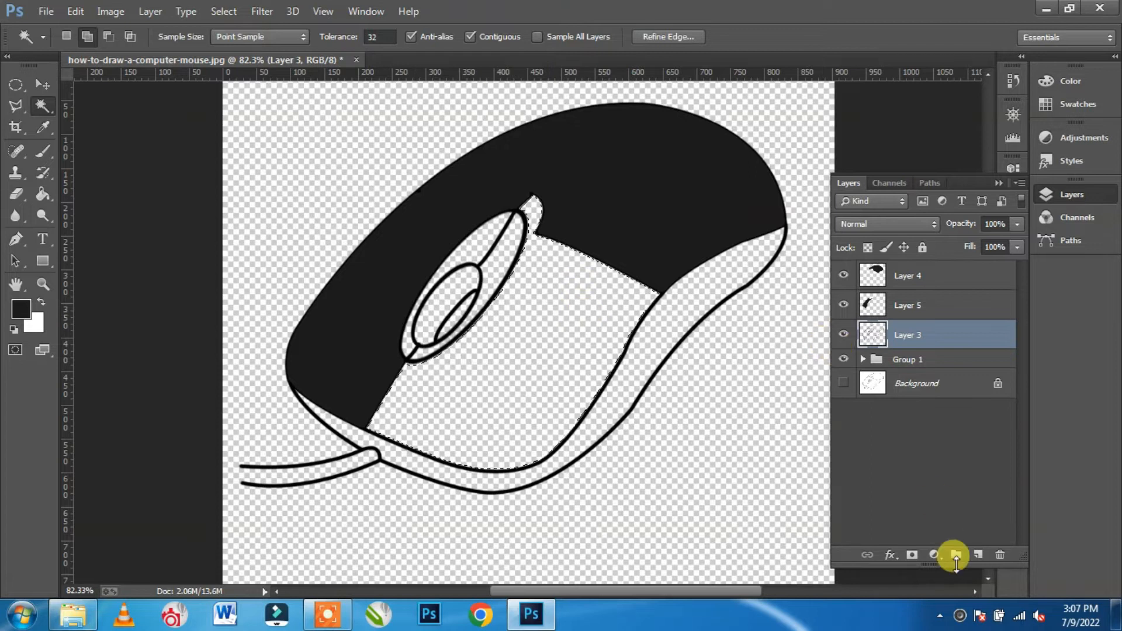
pyautogui.click(224, 11)
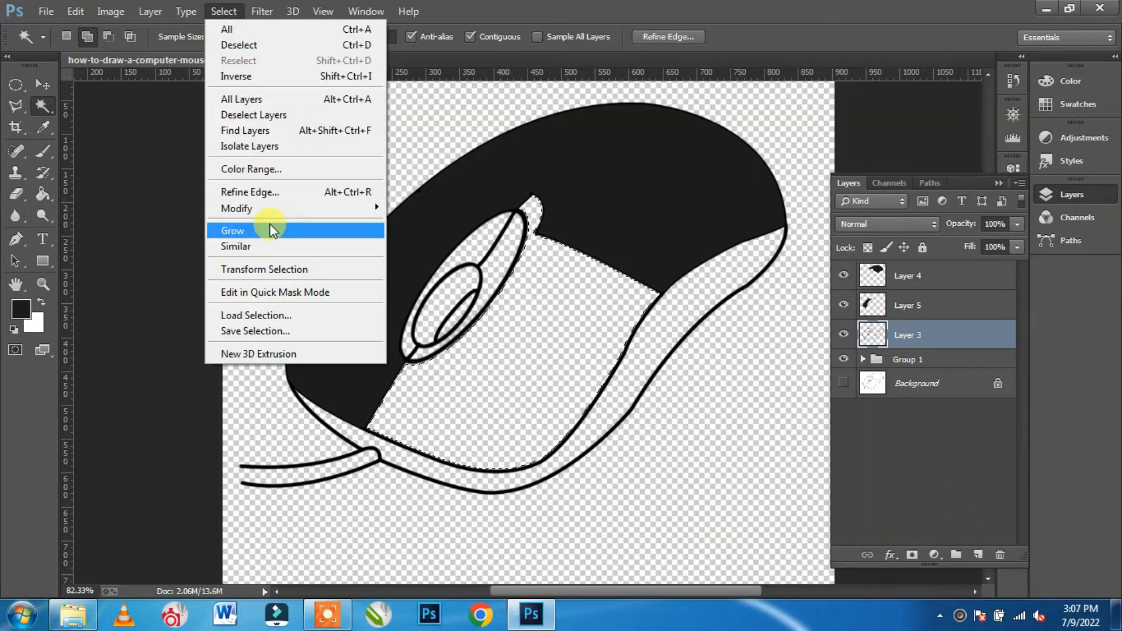
pyautogui.moveTo(294, 209)
pyautogui.click(463, 240)
pyautogui.click(625, 211)
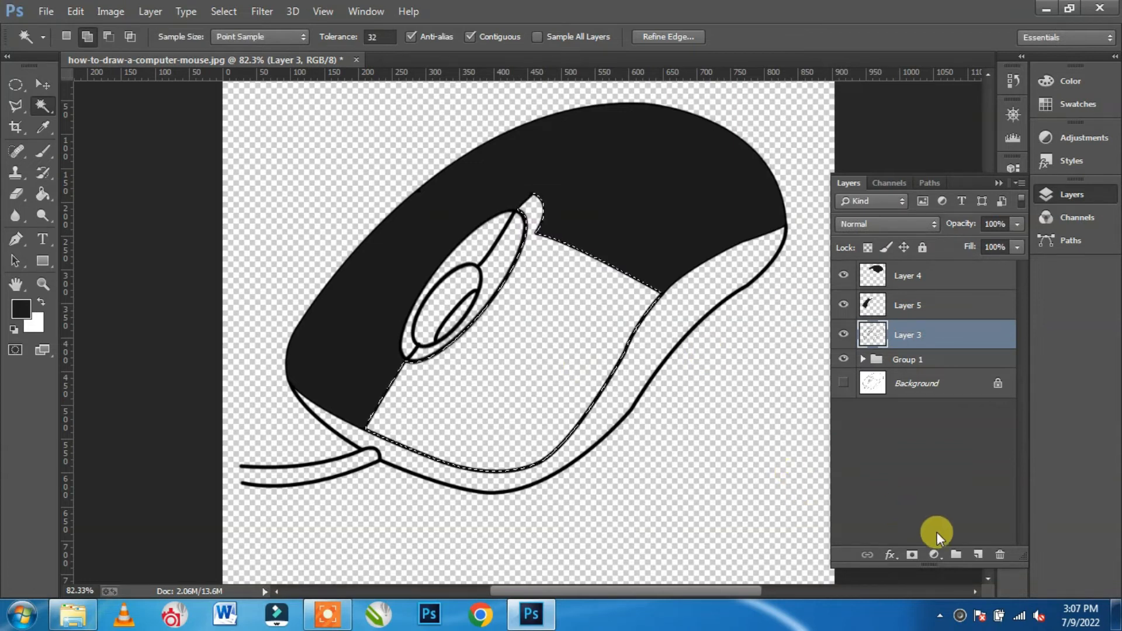
# Step: Fill the lower-right button selection with dark grey on a new layer and clear the selection
pyautogui.click(978, 554)
pyautogui.click(41, 198)
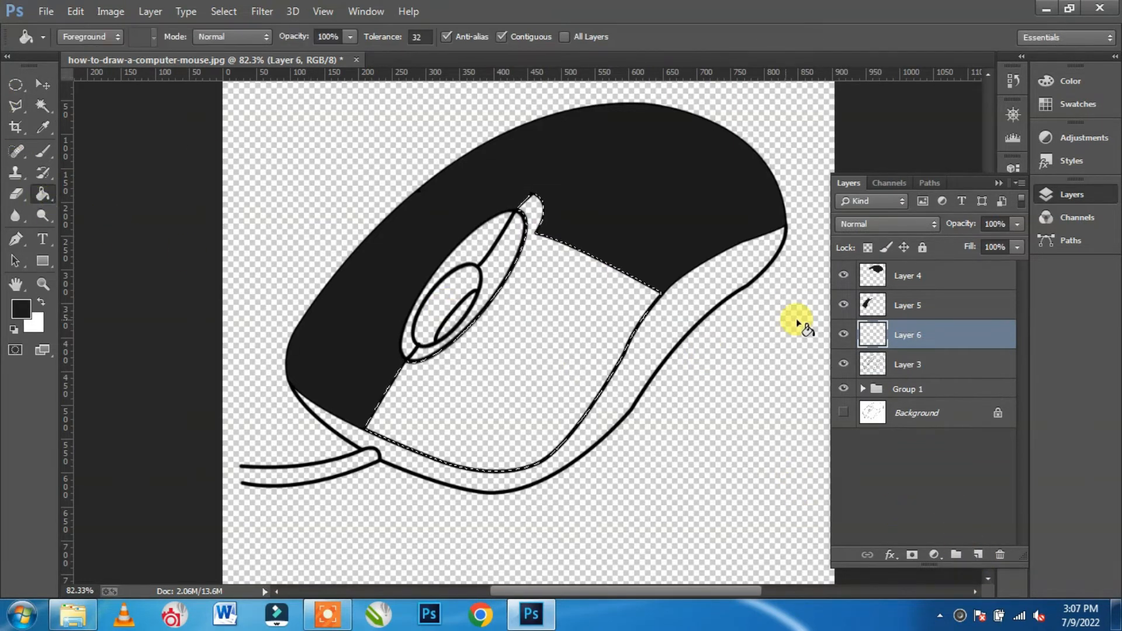
pyautogui.click(581, 297)
pyautogui.hotkey('ctrl', 'd')
pyautogui.click(43, 84)
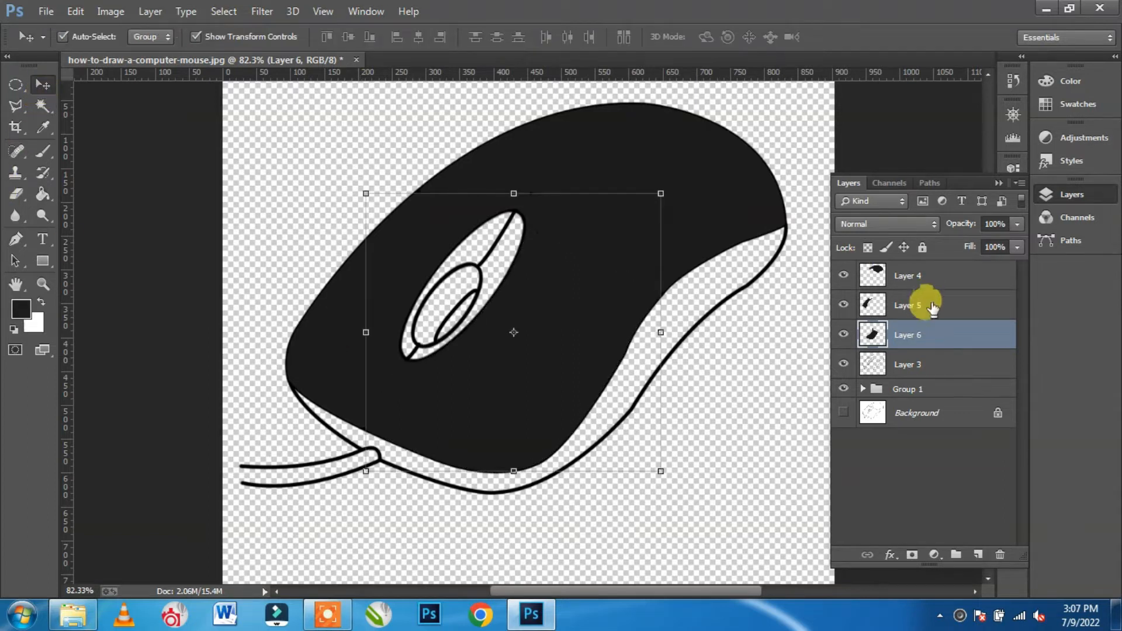
# Step: Select the side band along the mouse's lower edge on Layer 3 with the Magic Wand and expand the selection by 3 pixels
pyautogui.click(906, 363)
pyautogui.click(43, 105)
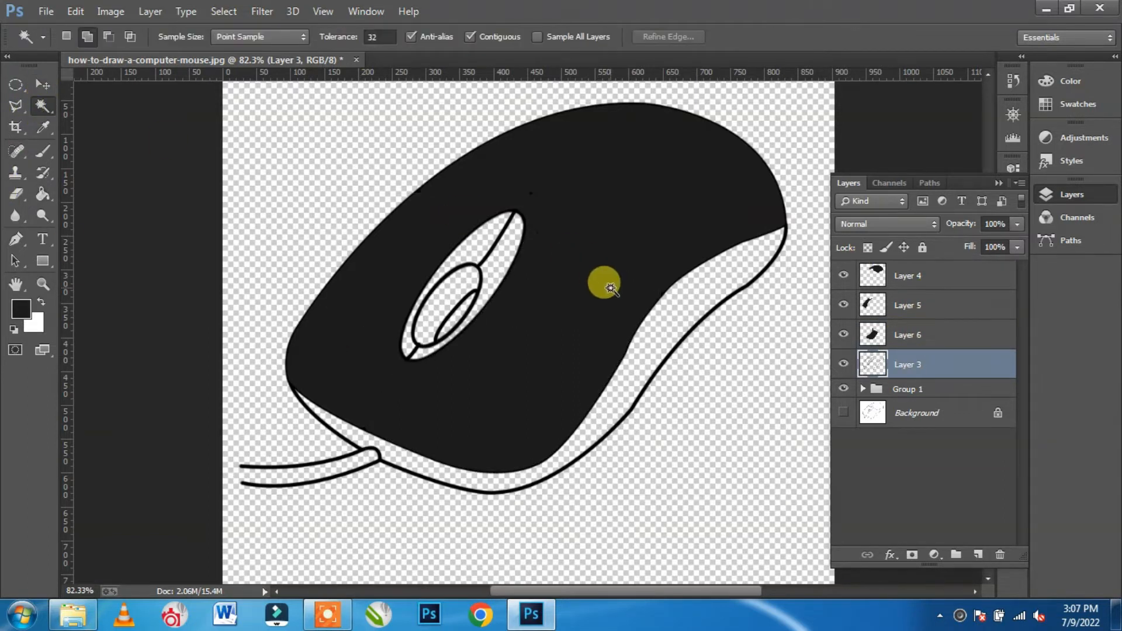
pyautogui.click(688, 308)
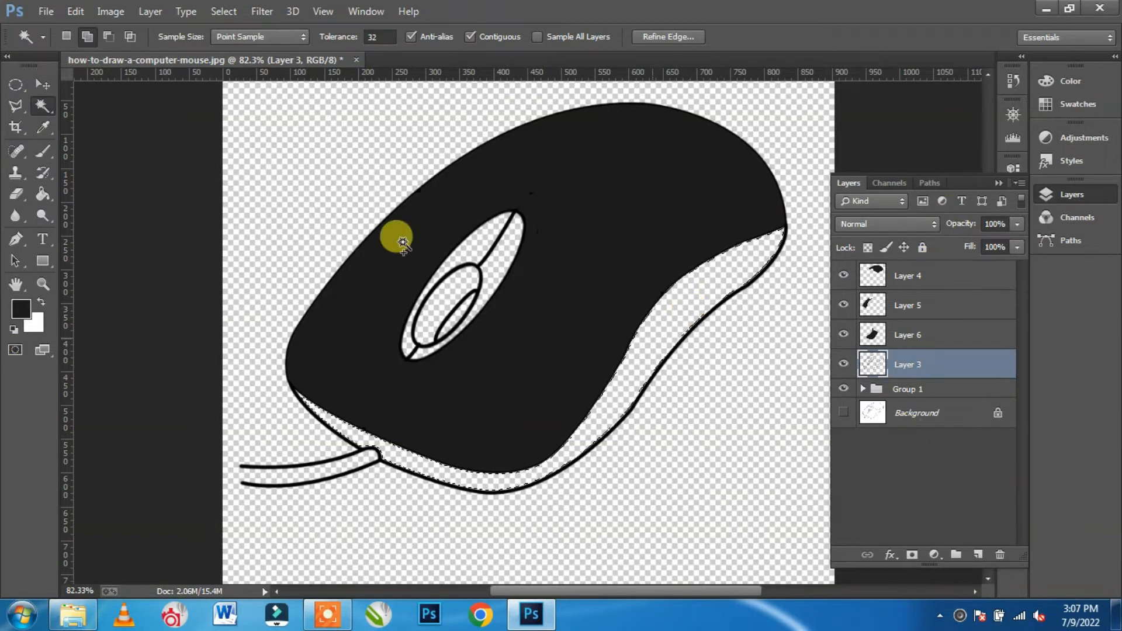
pyautogui.click(222, 12)
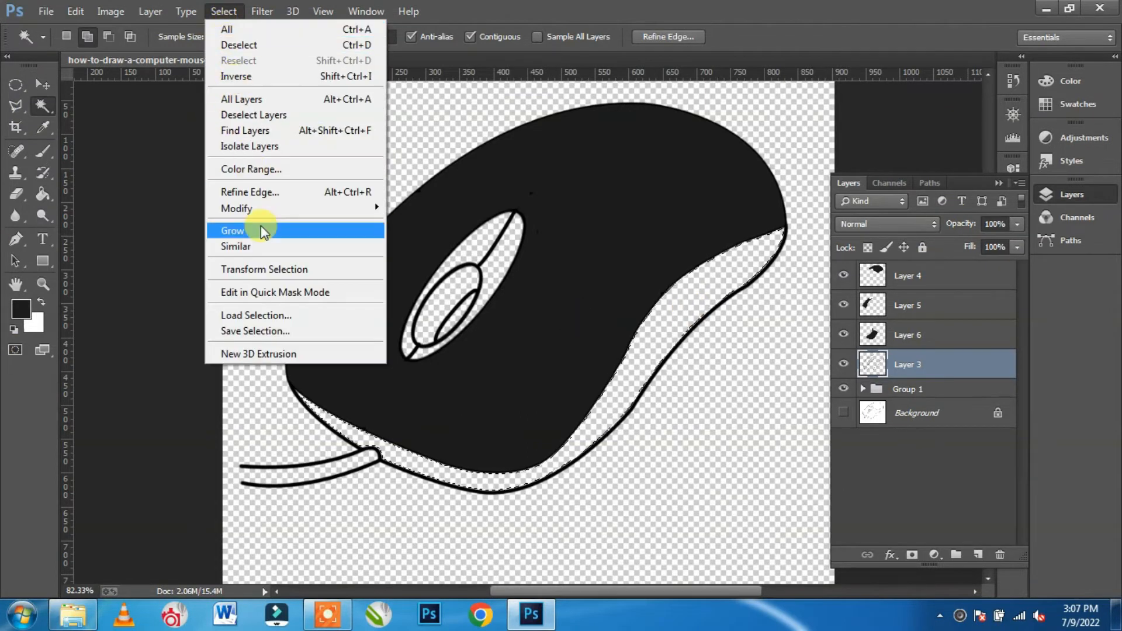
pyautogui.click(279, 209)
pyautogui.click(419, 240)
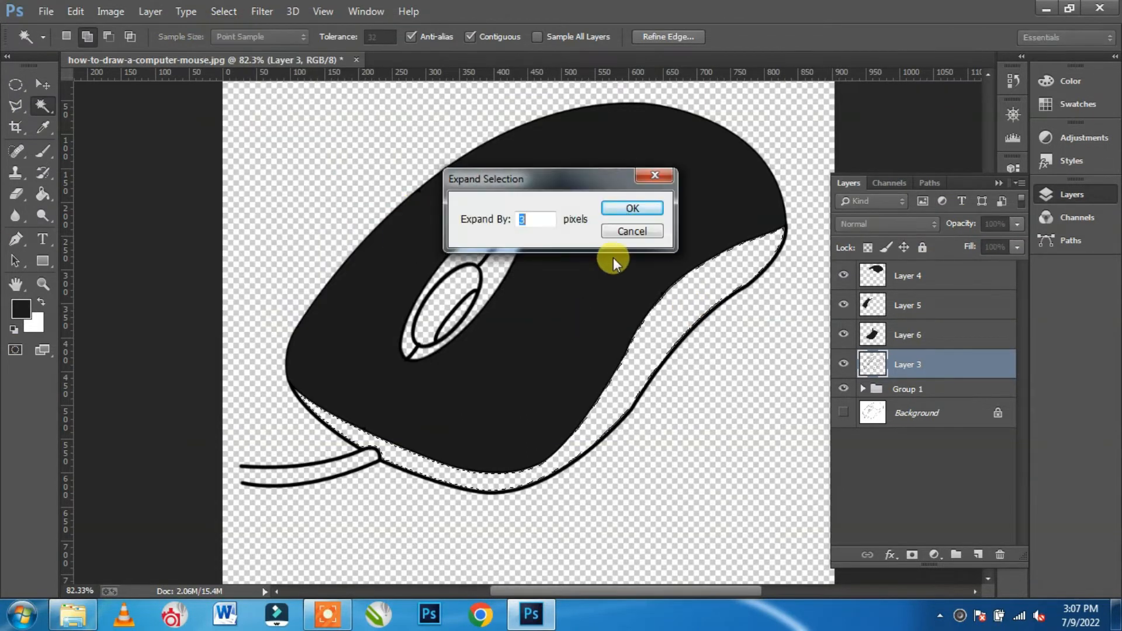
pyautogui.click(627, 214)
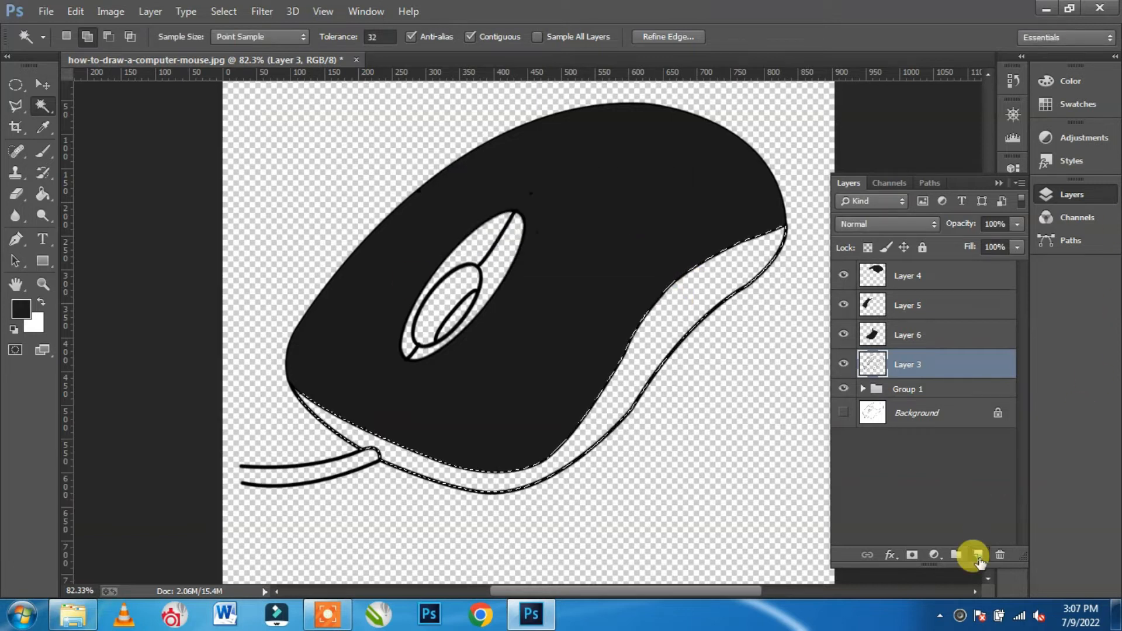
# Step: Fill the side band selection with dark grey on a new layer and clear the selection
pyautogui.click(978, 556)
pyautogui.click(43, 194)
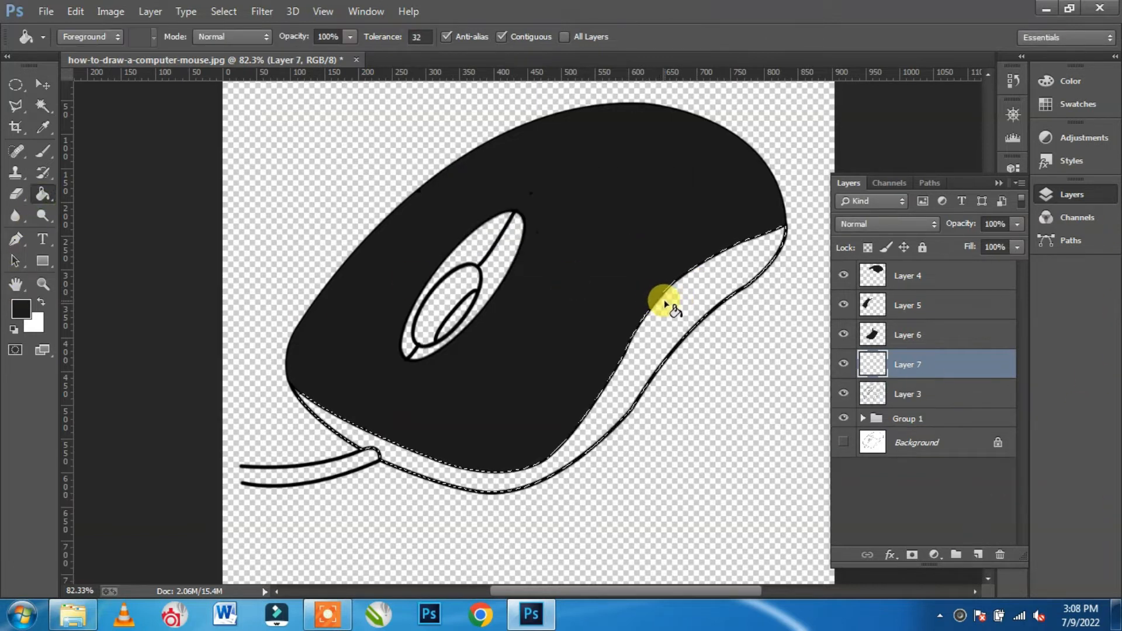
pyautogui.click(664, 300)
pyautogui.hotkey('ctrl', 'd')
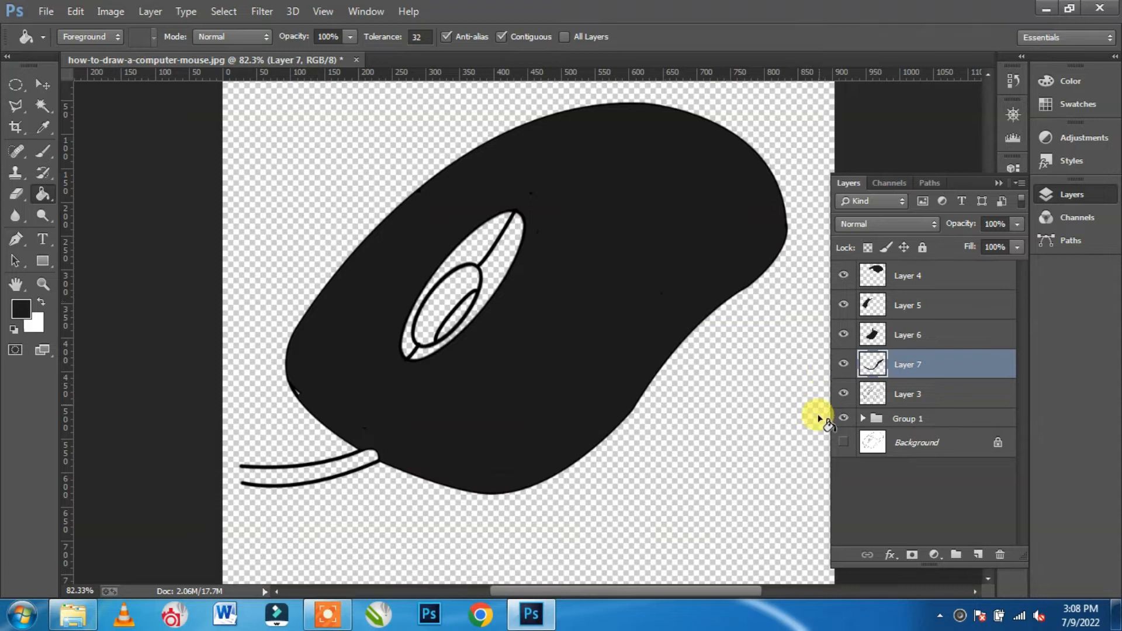
# Step: Select both halves of the oval surround around the scroll wheel on Layer 3 and expand the selection by 2 pixels
pyautogui.click(920, 407)
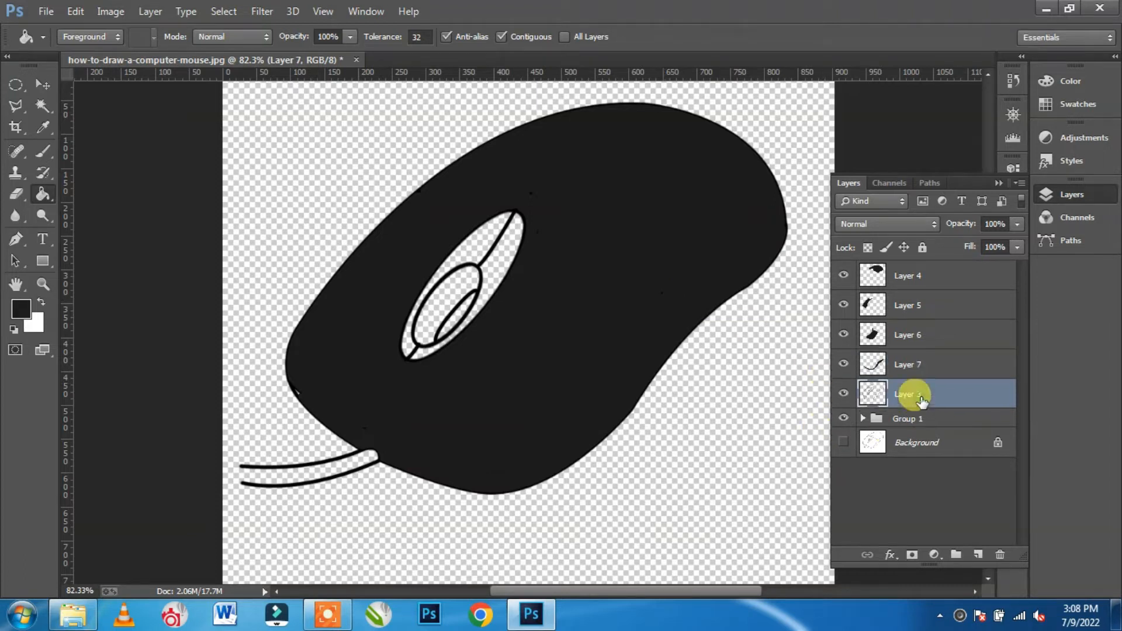
pyautogui.click(43, 105)
pyautogui.scroll(3, 489, 223)
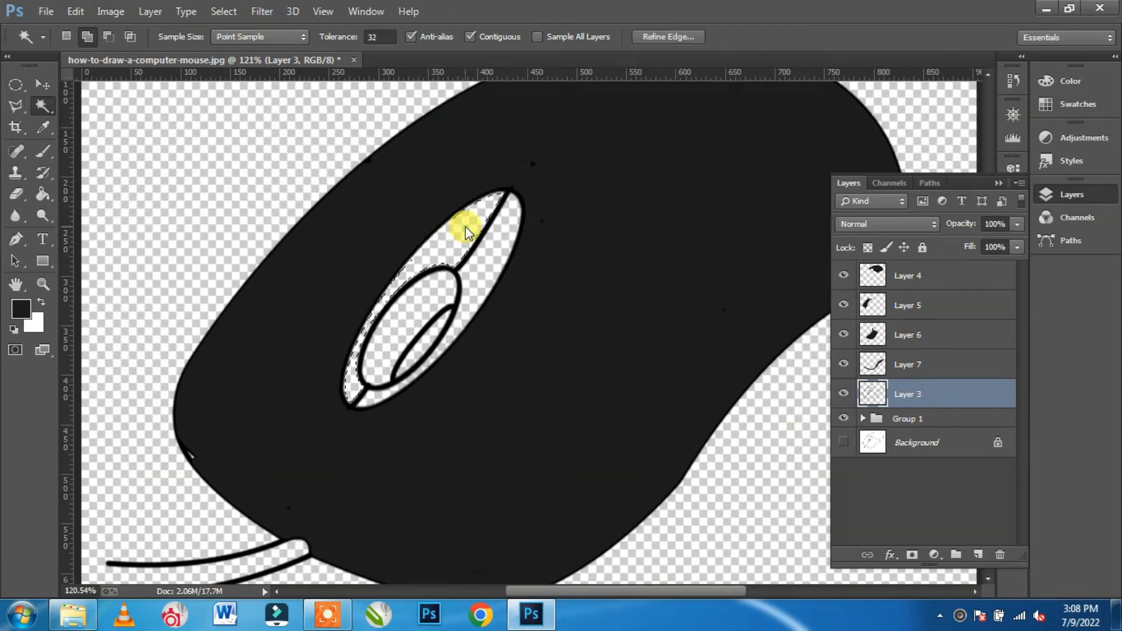
pyautogui.click(496, 258)
pyautogui.click(268, 20)
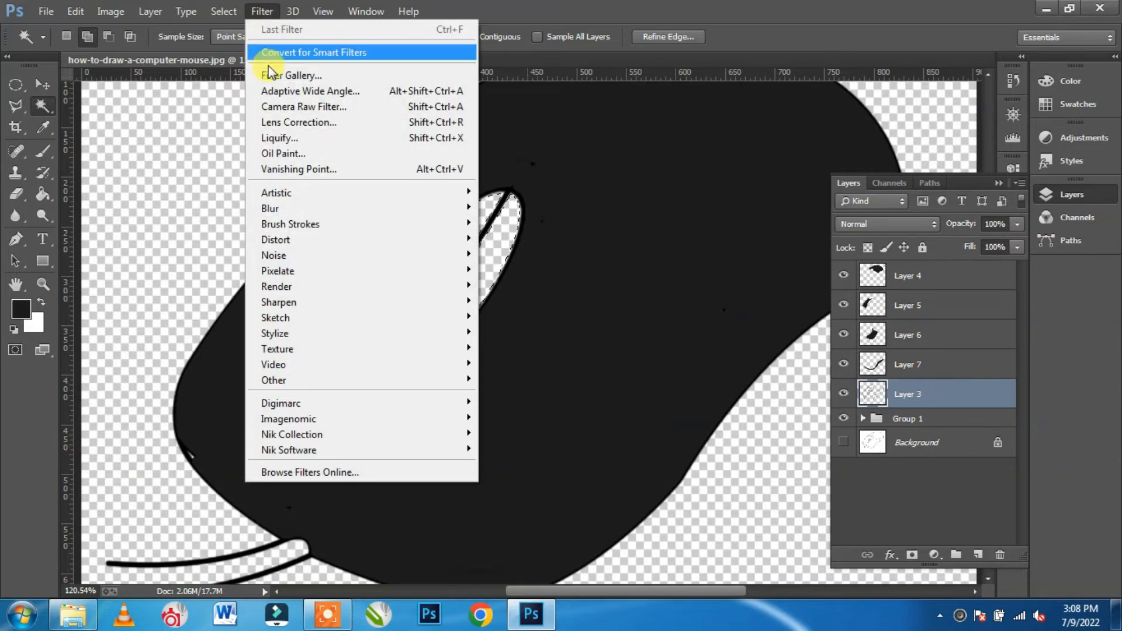
pyautogui.moveTo(224, 11)
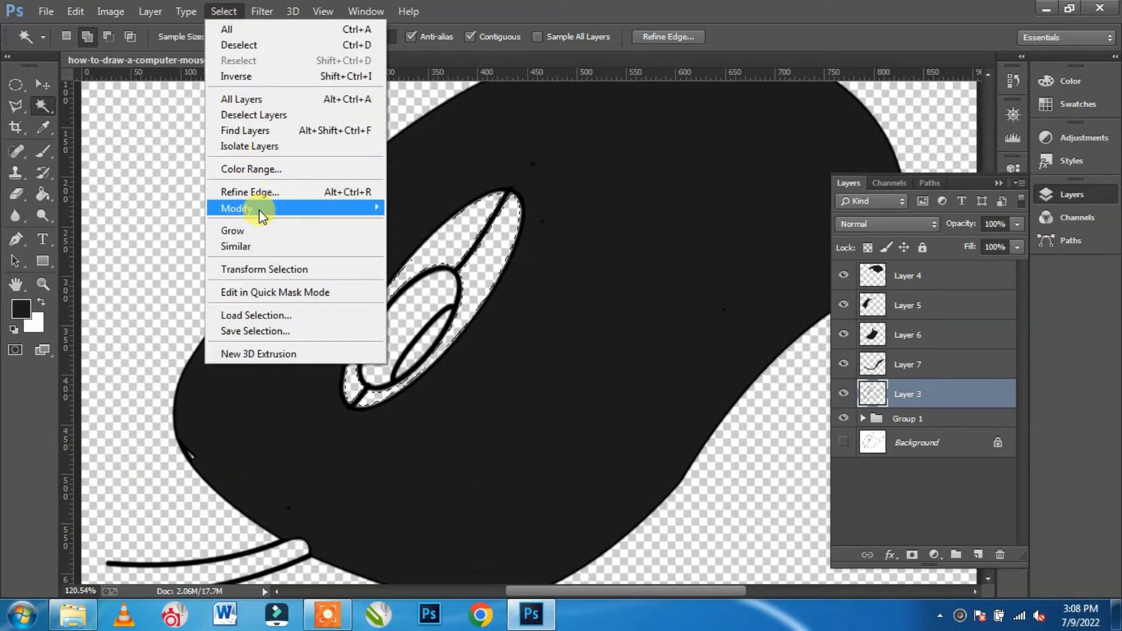
pyautogui.moveTo(263, 208)
pyautogui.click(420, 240)
pyautogui.write('2')
pyautogui.click(646, 210)
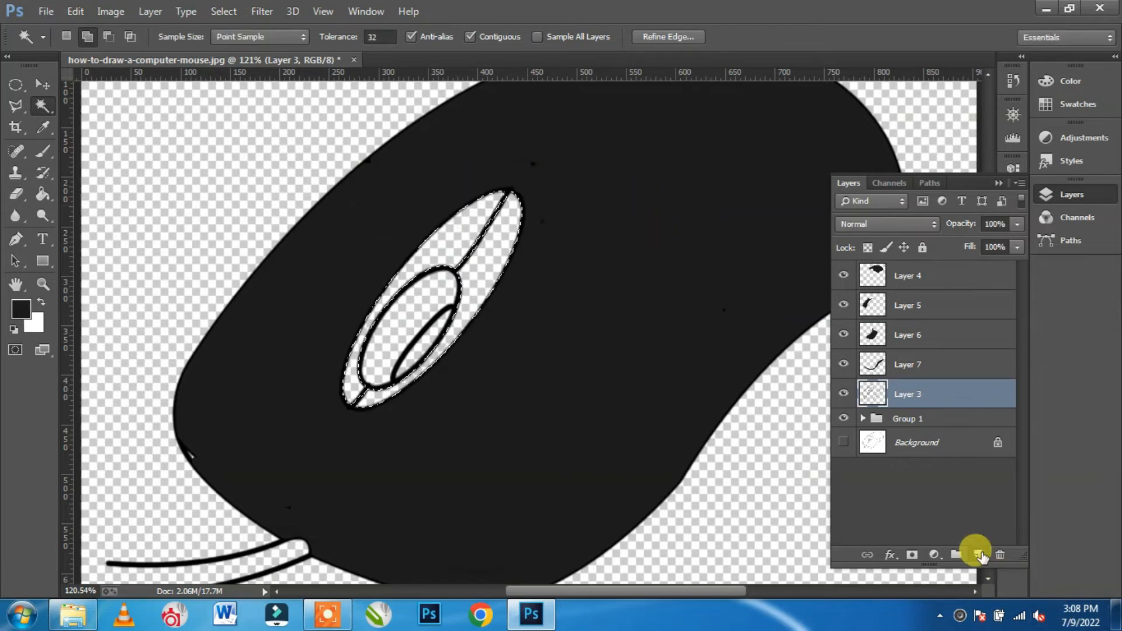
# Step: Fill the scroll wheel's oval surround with dark grey on a new layer and clear the selection
pyautogui.click(978, 554)
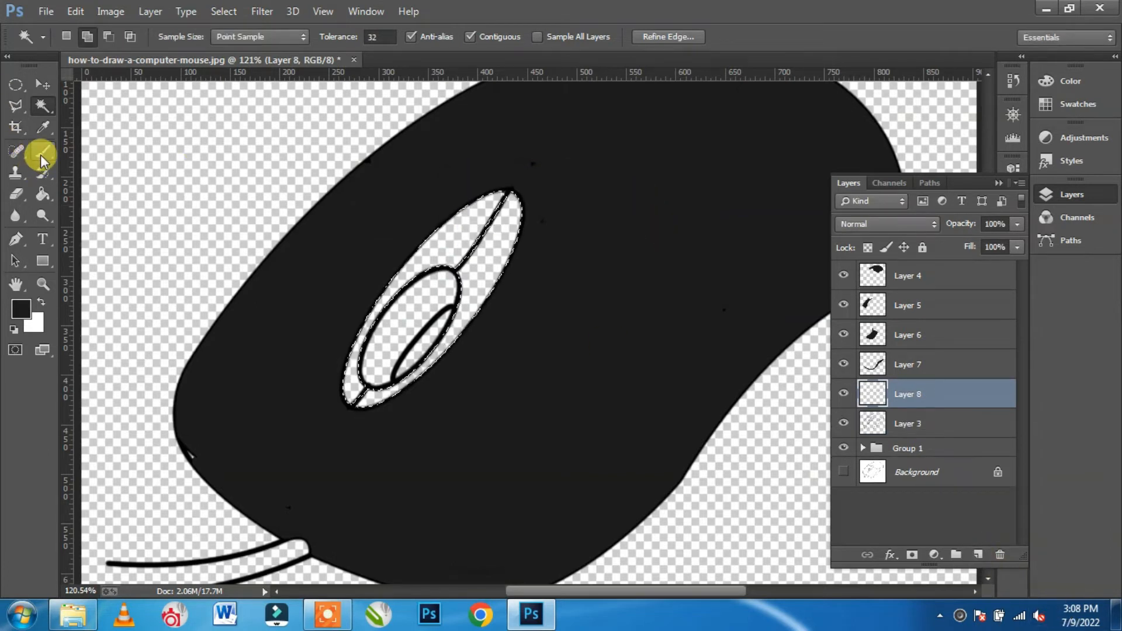
pyautogui.click(43, 197)
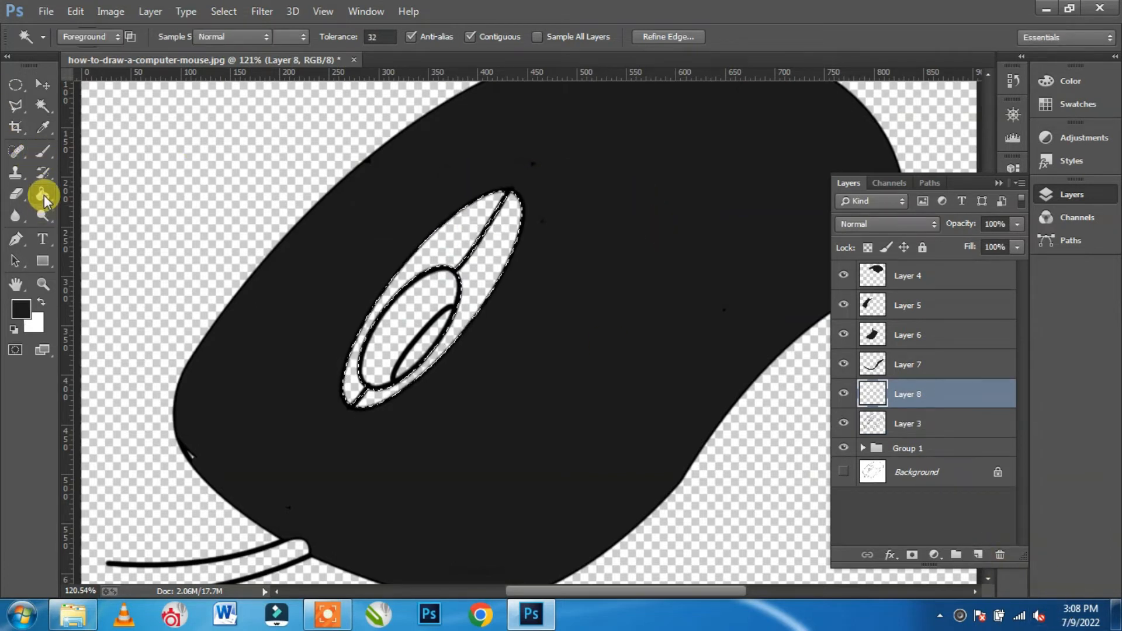
pyautogui.click(478, 259)
pyautogui.hotkey('ctrl', 'd')
pyautogui.press('v')
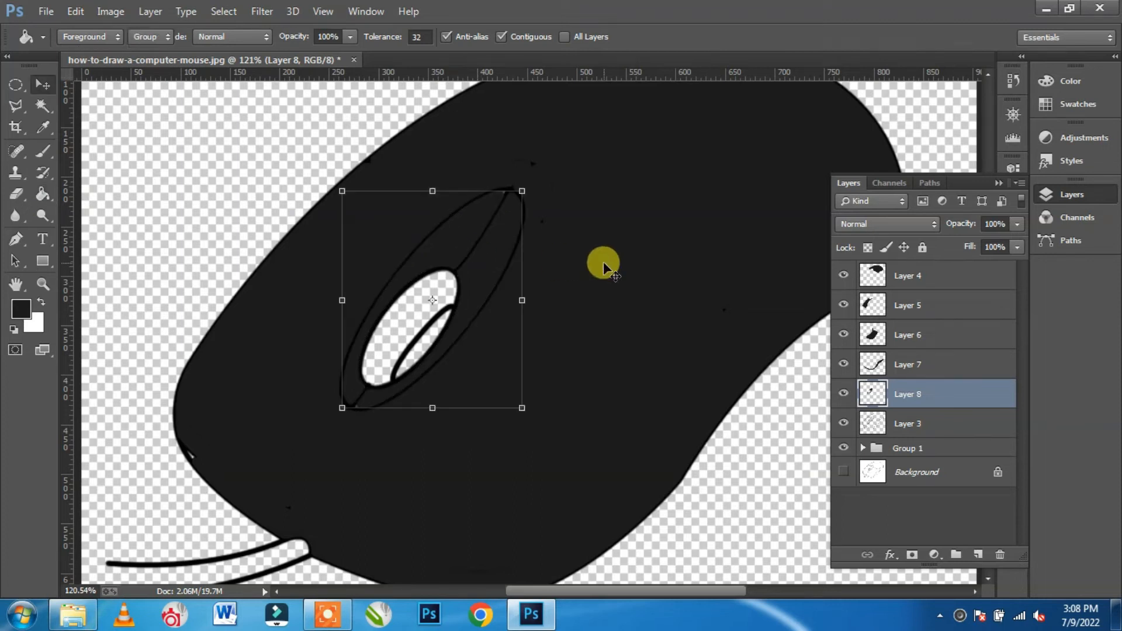
# Step: Select the scroll wheel's larger upper part on Layer 3 with the Magic Wand and expand the selection
pyautogui.click(903, 422)
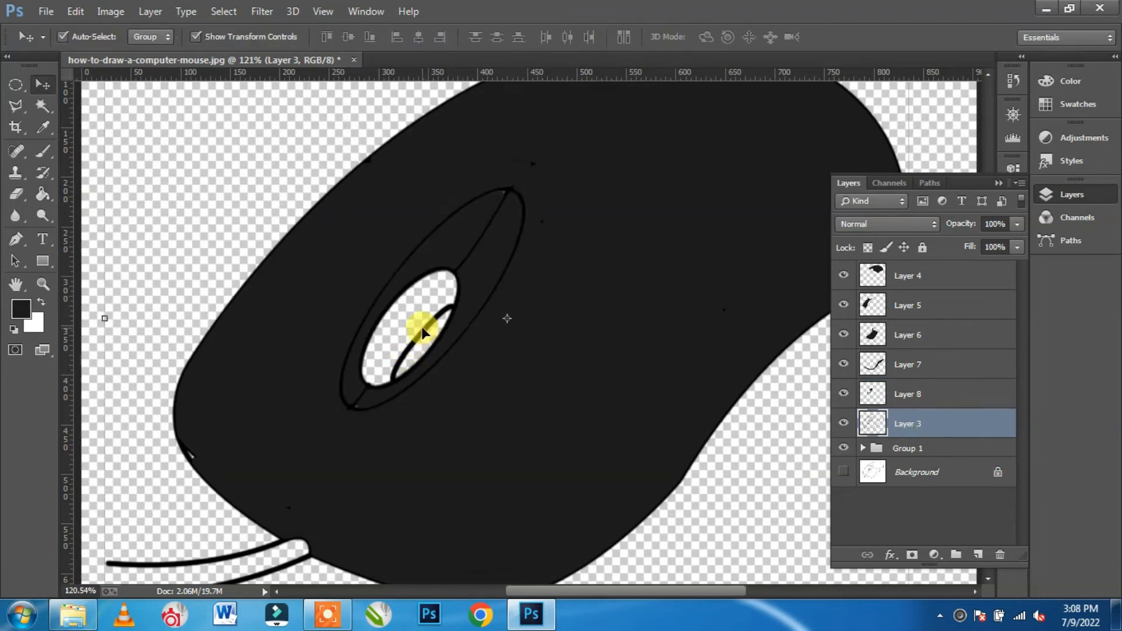
pyautogui.click(39, 104)
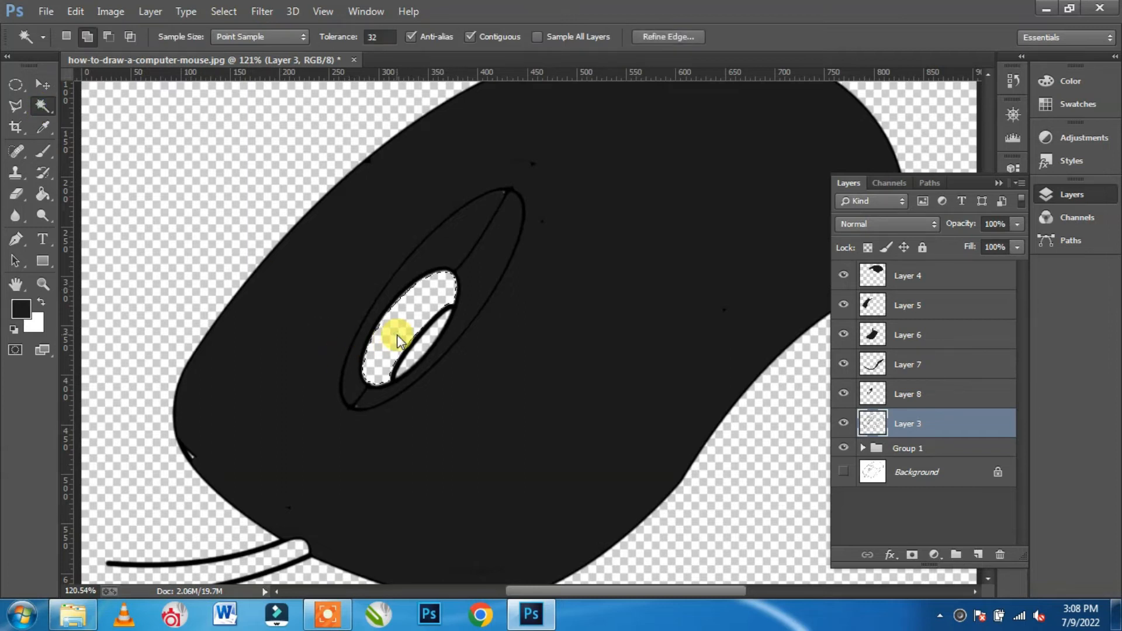
pyautogui.click(222, 11)
pyautogui.click(290, 208)
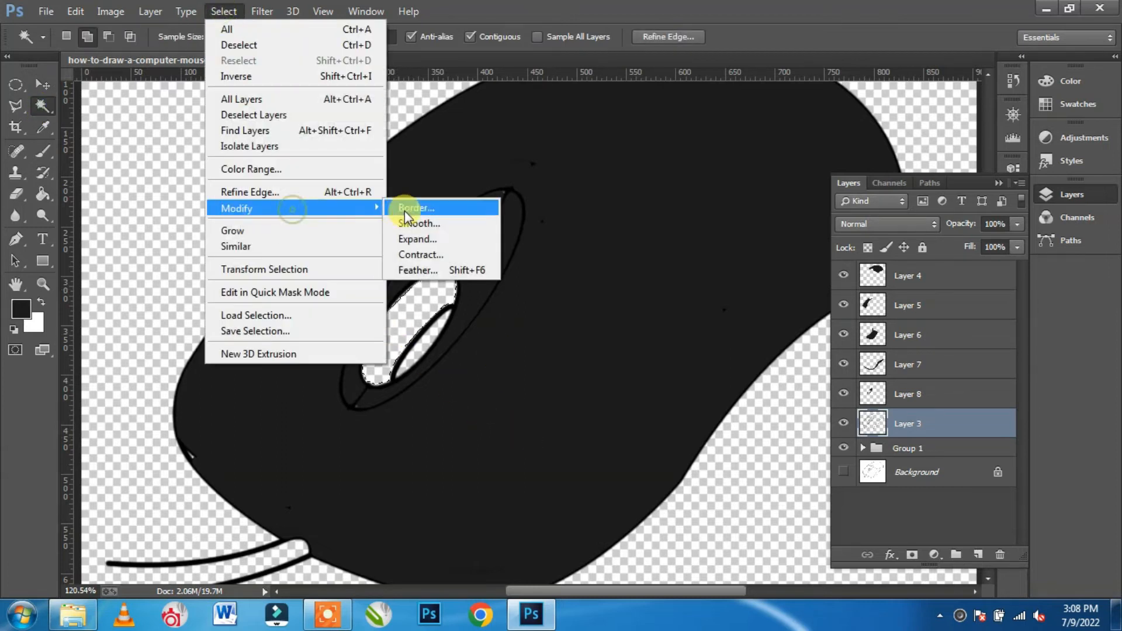
pyautogui.click(417, 239)
pyautogui.click(634, 214)
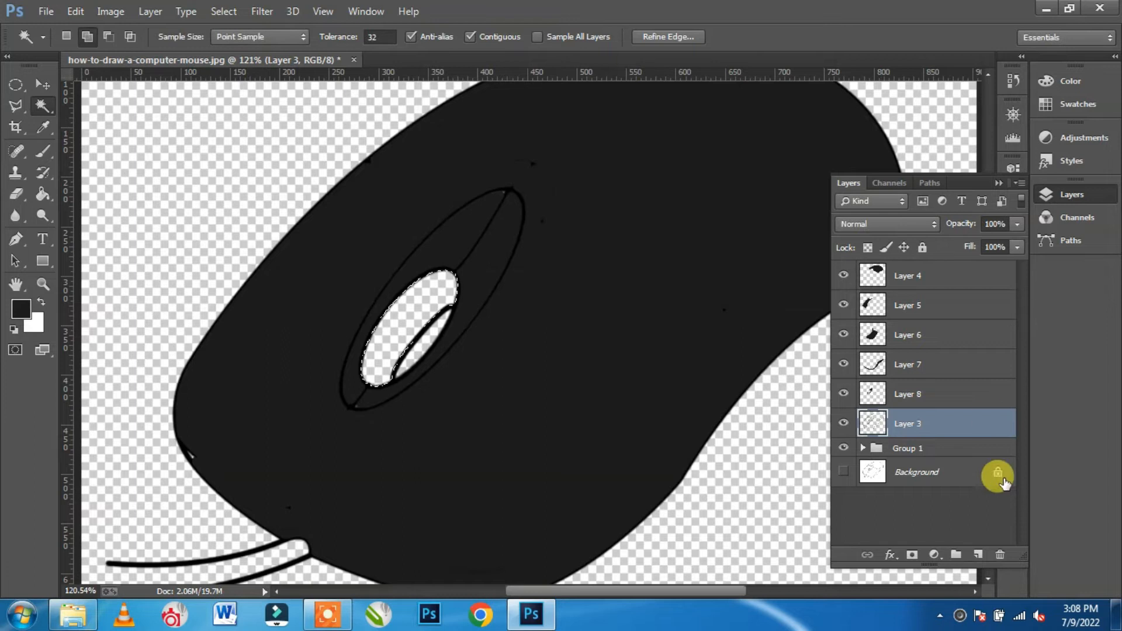
# Step: Fill the wheel's larger upper part with dark grey on a new layer, deselect it, and make the line-art Layer 3 active
pyautogui.click(978, 555)
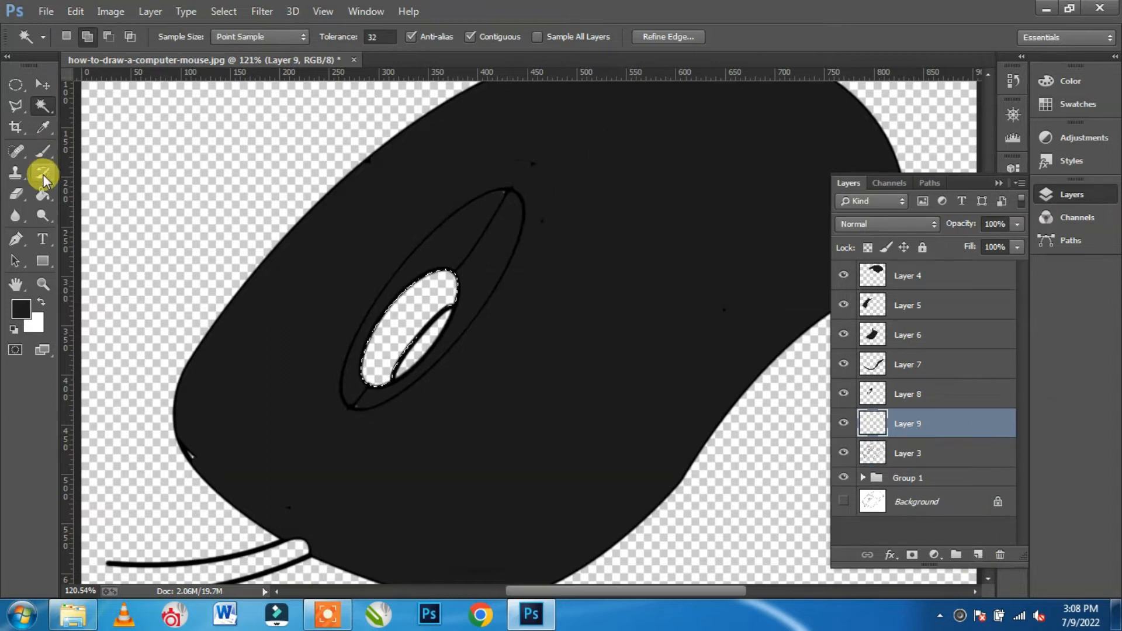
pyautogui.click(42, 194)
pyautogui.click(408, 301)
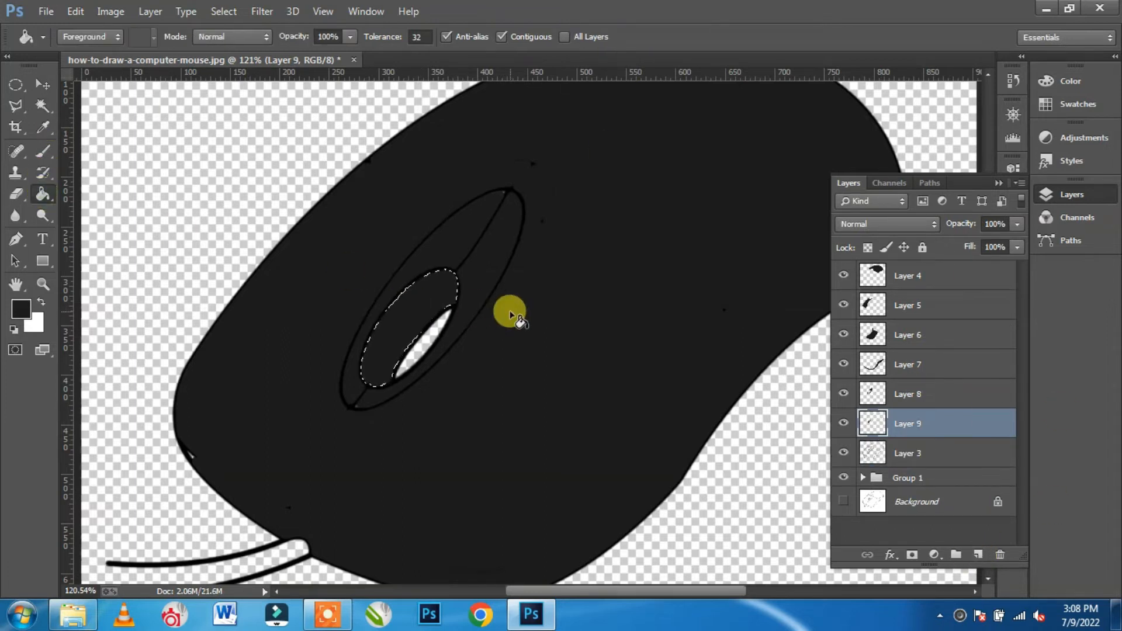
pyautogui.hotkey('ctrl', 'd')
pyautogui.click(919, 462)
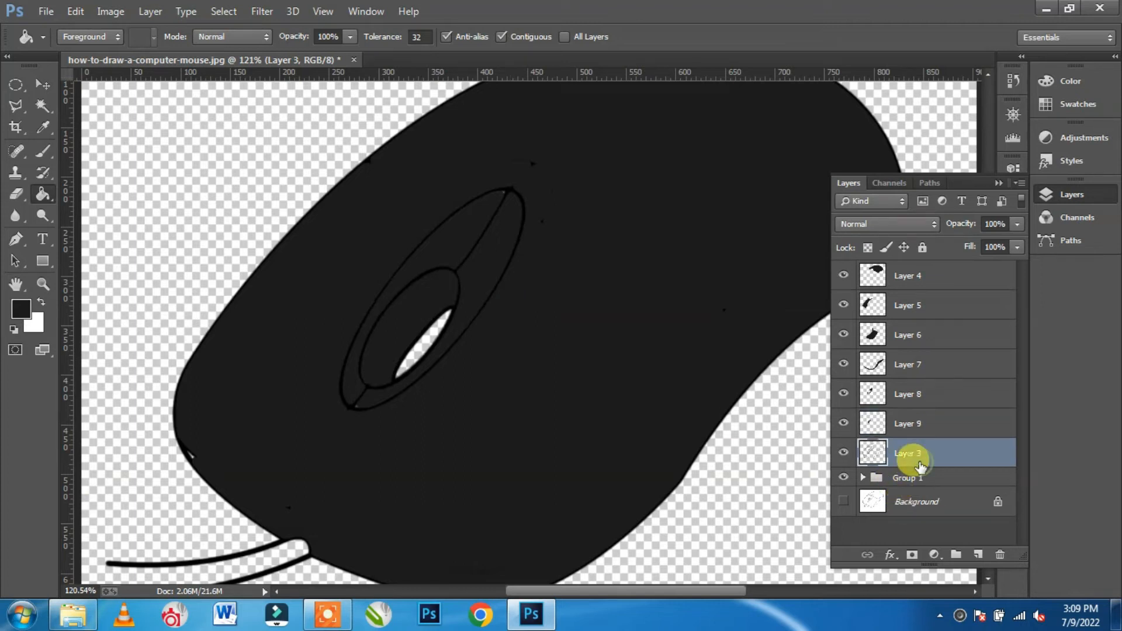
# Step: Select the scroll wheel's remaining unfilled sliver on Layer 3 with the Magic Wand and expand the selection
pyautogui.click(42, 105)
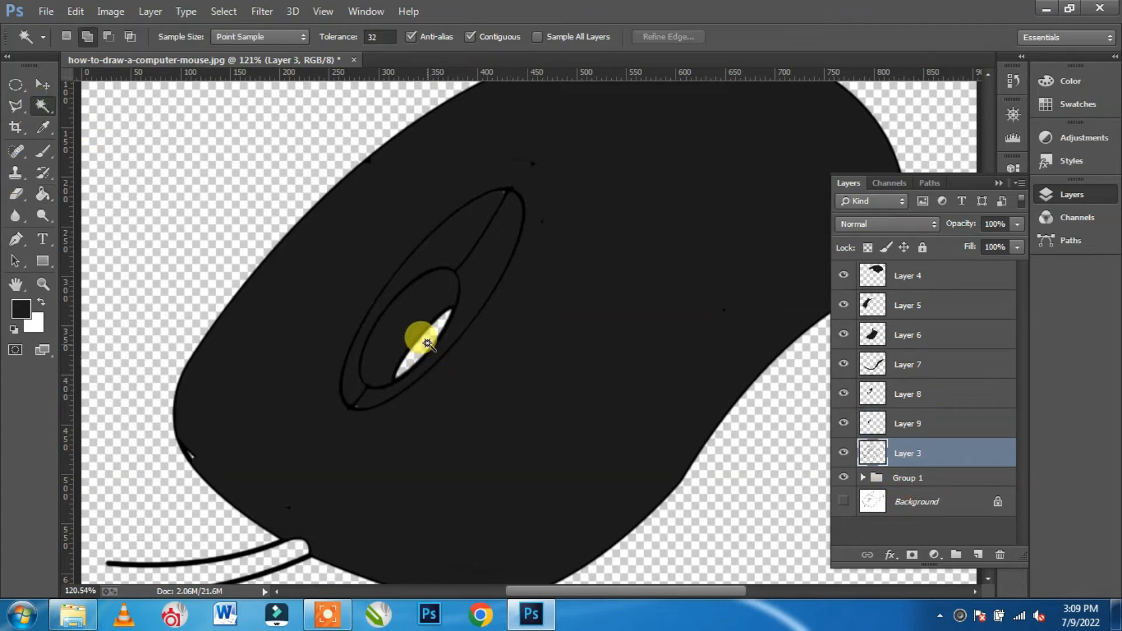
pyautogui.click(223, 11)
pyautogui.moveTo(262, 208)
pyautogui.click(431, 241)
pyautogui.press('Return')
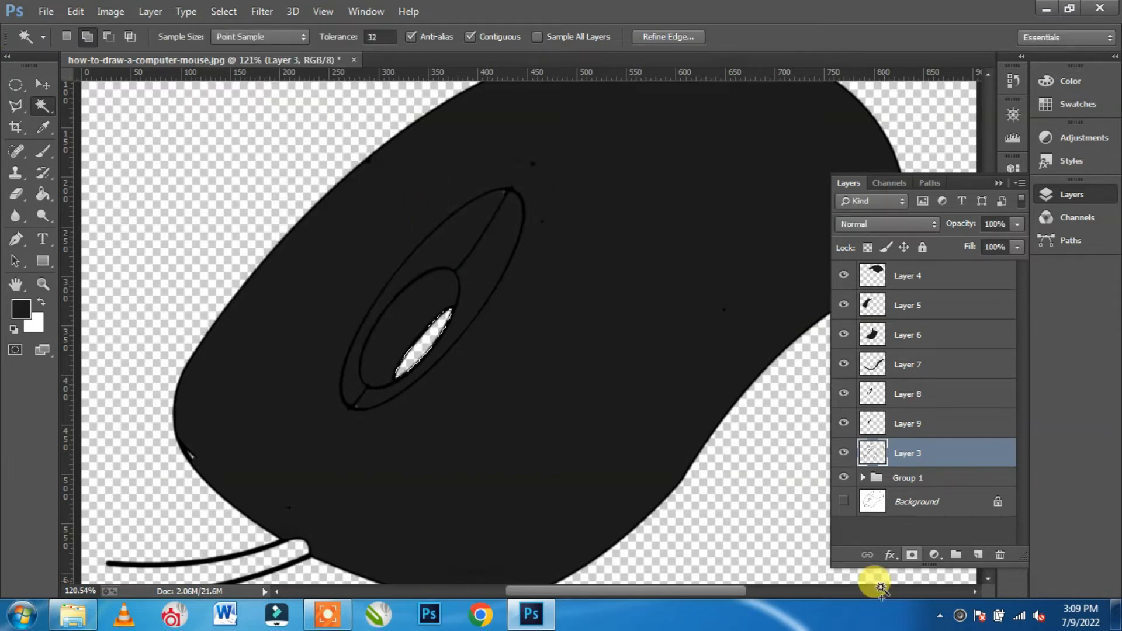
# Step: Fill the wheel's narrow sliver with dark grey on a new layer and clear the selection
pyautogui.click(974, 560)
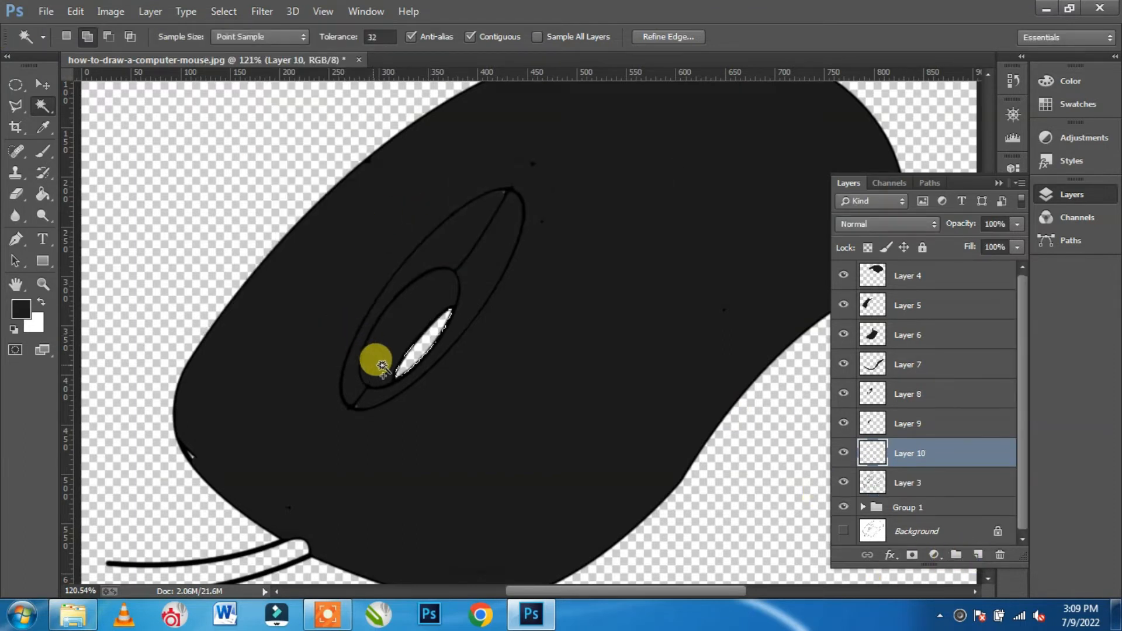
pyautogui.click(43, 194)
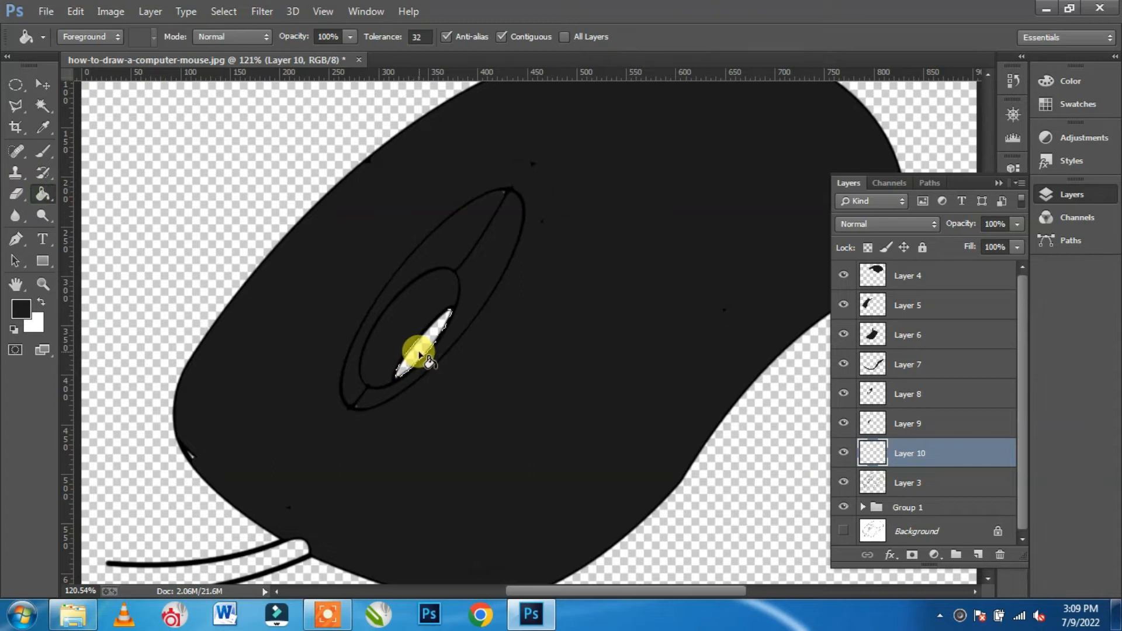
pyautogui.scroll(-2, 466, 338)
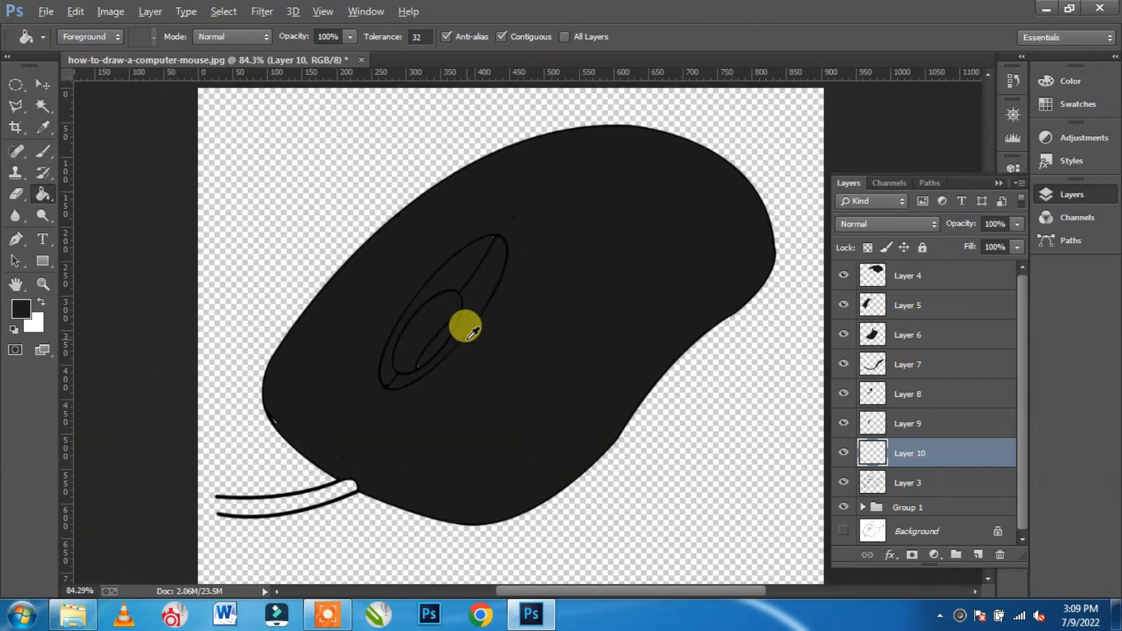
# Step: Load Layer 4's rear shell as a selection and set up a white brush with 70% opacity and 10% flow
pyautogui.click(44, 85)
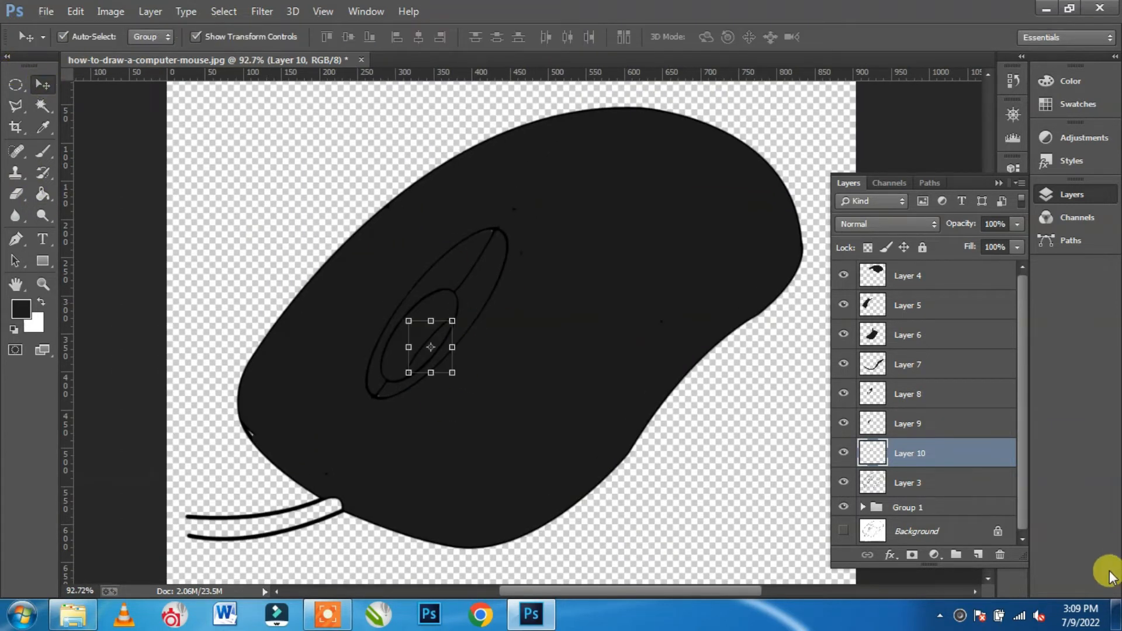
pyautogui.click(945, 278)
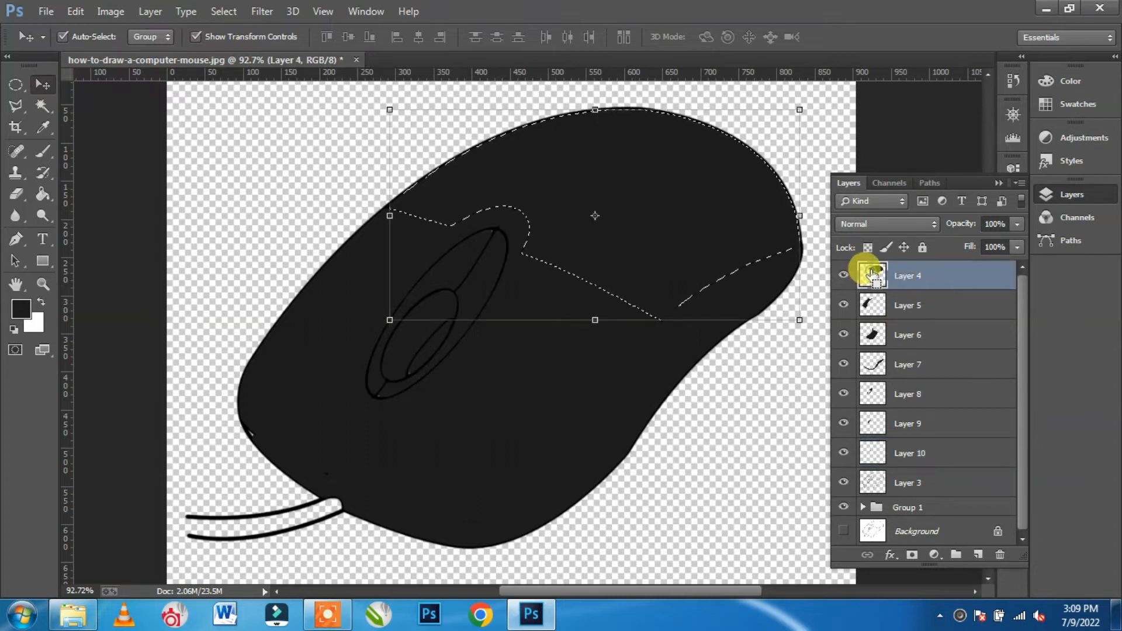
pyautogui.click(43, 152)
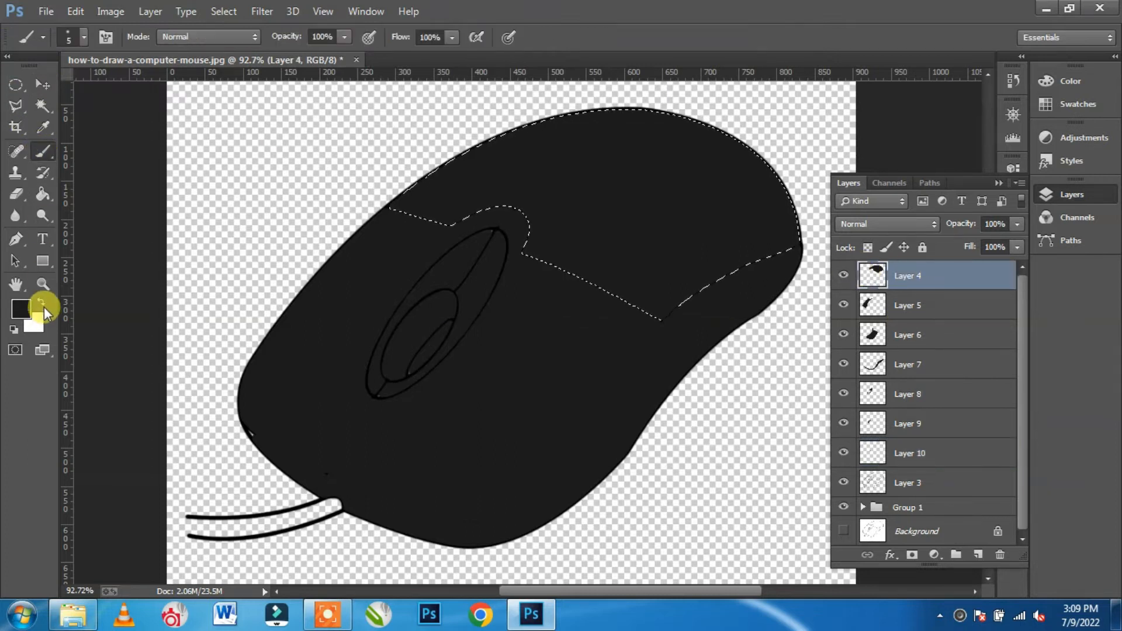
pyautogui.click(76, 40)
pyautogui.click(93, 166)
pyautogui.click(541, 7)
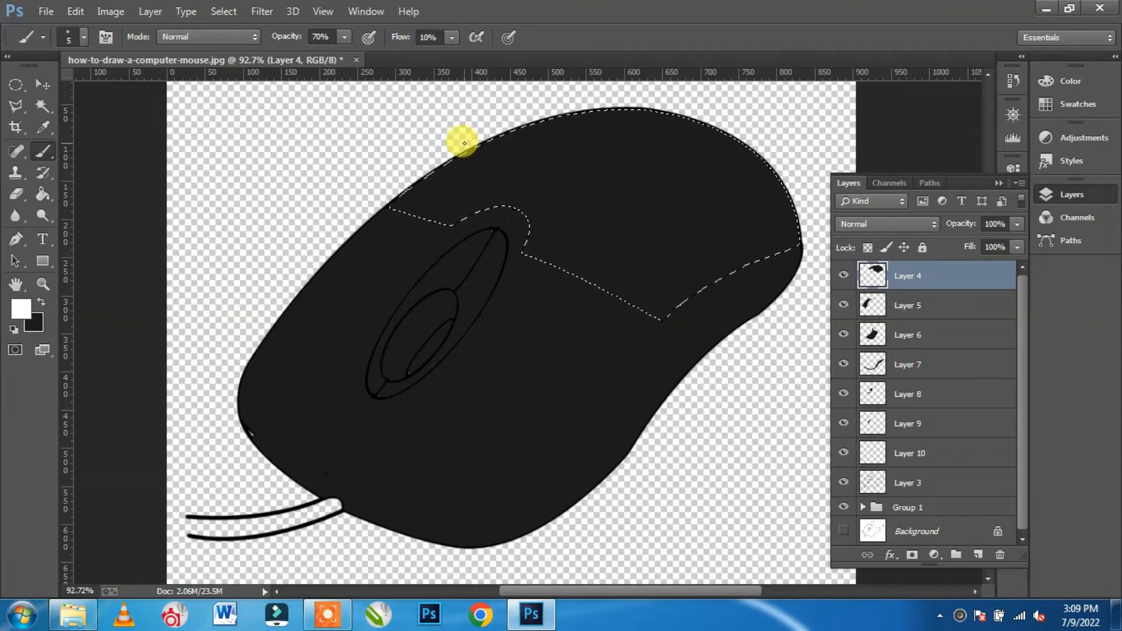
# Step: Paint soft white highlights along the edges of the rear shell on Layer 4 with a 200 px brush and deselect
pyautogui.press(']')
pyautogui.press(']')
pyautogui.press(']')
pyautogui.press(']')
pyautogui.press(']')
pyautogui.press(']')
pyautogui.press(']')
pyautogui.press(']')
pyautogui.press(']')
pyautogui.press(']')
pyautogui.press(']')
pyautogui.press(']')
pyautogui.press(']')
pyautogui.press(']')
pyautogui.press(']')
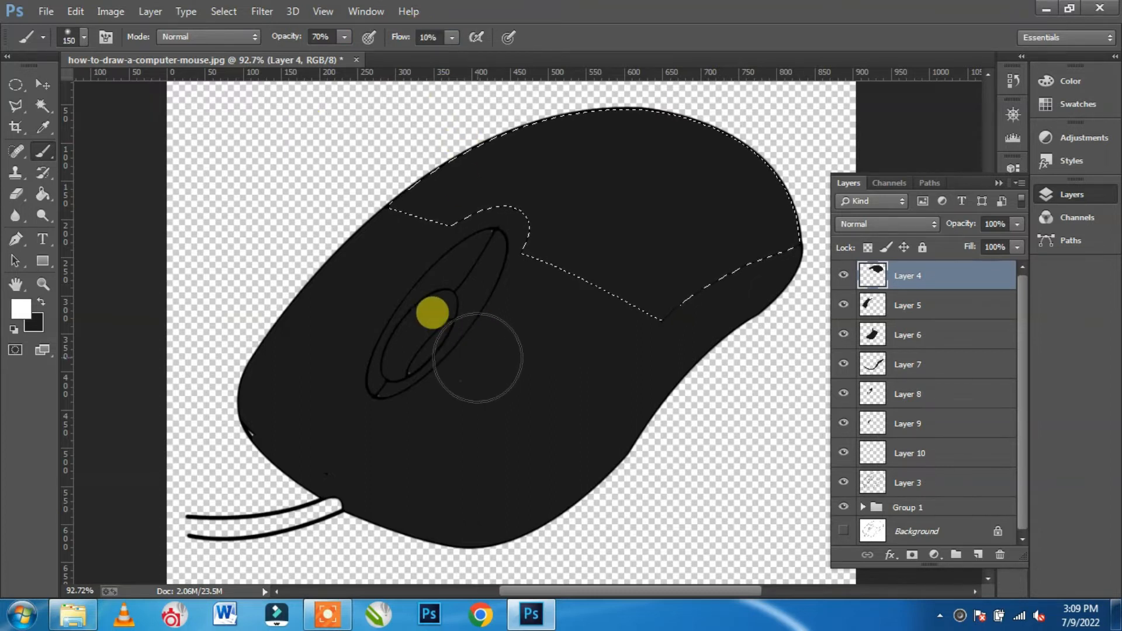
pyautogui.press(']')
pyautogui.press(']')
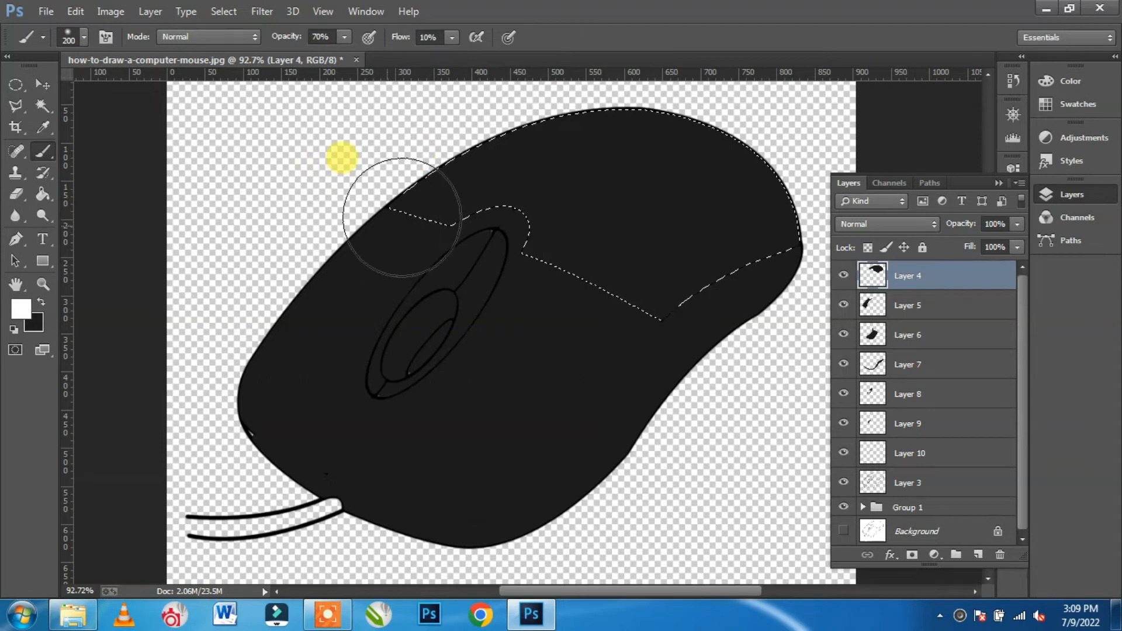
pyautogui.moveTo(385, 310); pyautogui.dragTo(769, 297)
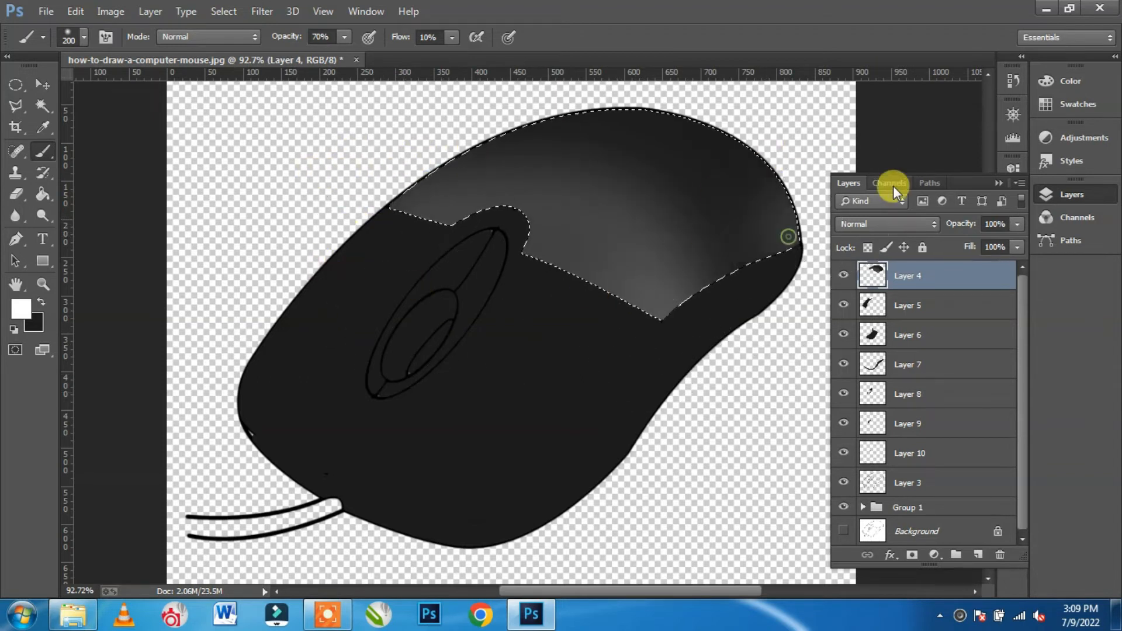
pyautogui.moveTo(562, 128)
pyautogui.mouseDown()
pyautogui.moveTo(173, 218)
pyautogui.moveTo(602, 259)
pyautogui.mouseUp()
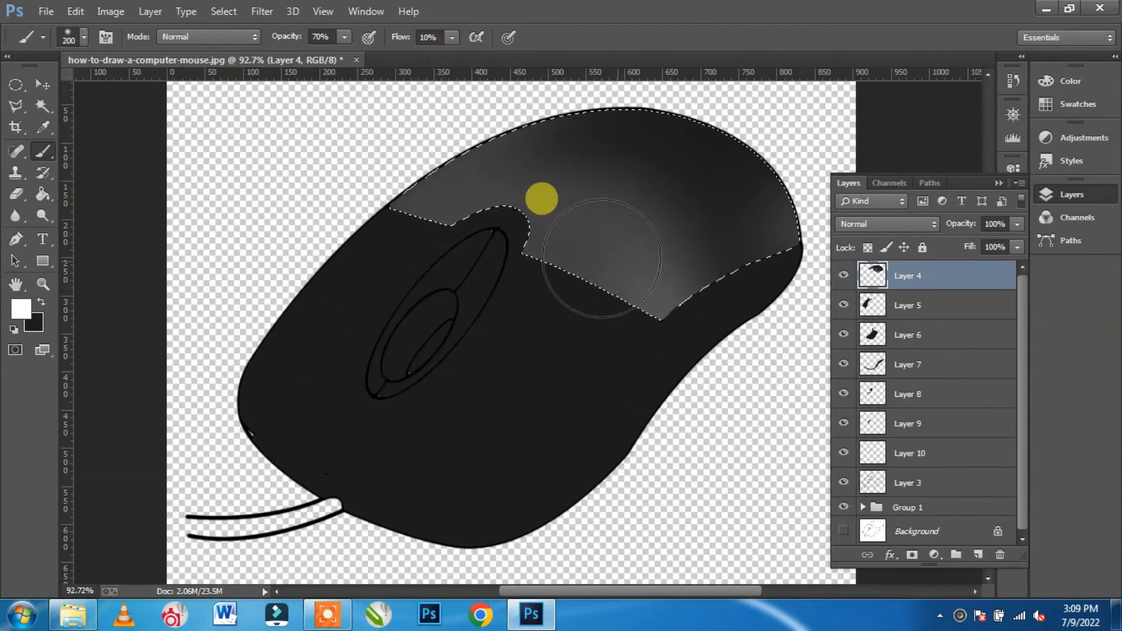
pyautogui.hotkey('ctrl', 'd')
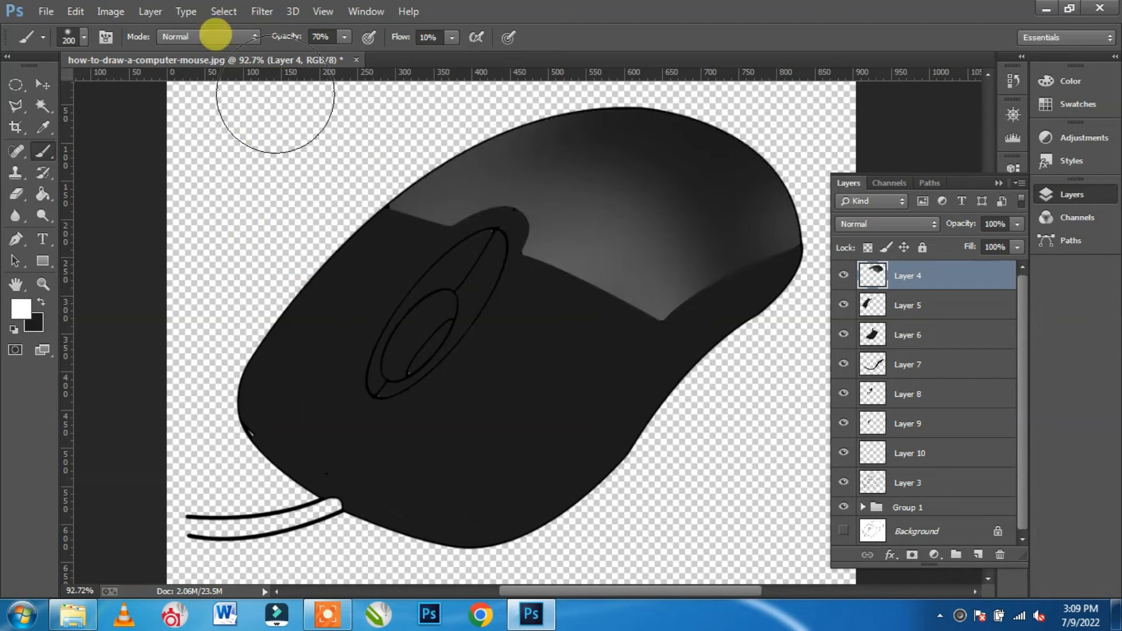
# Step: Load Layer 5's button area as a selection, paint soft highlights beside the wheel and along the front edge, and deselect
pyautogui.keyDown('ctrl'); pyautogui.click(869, 305); pyautogui.keyUp('ctrl')
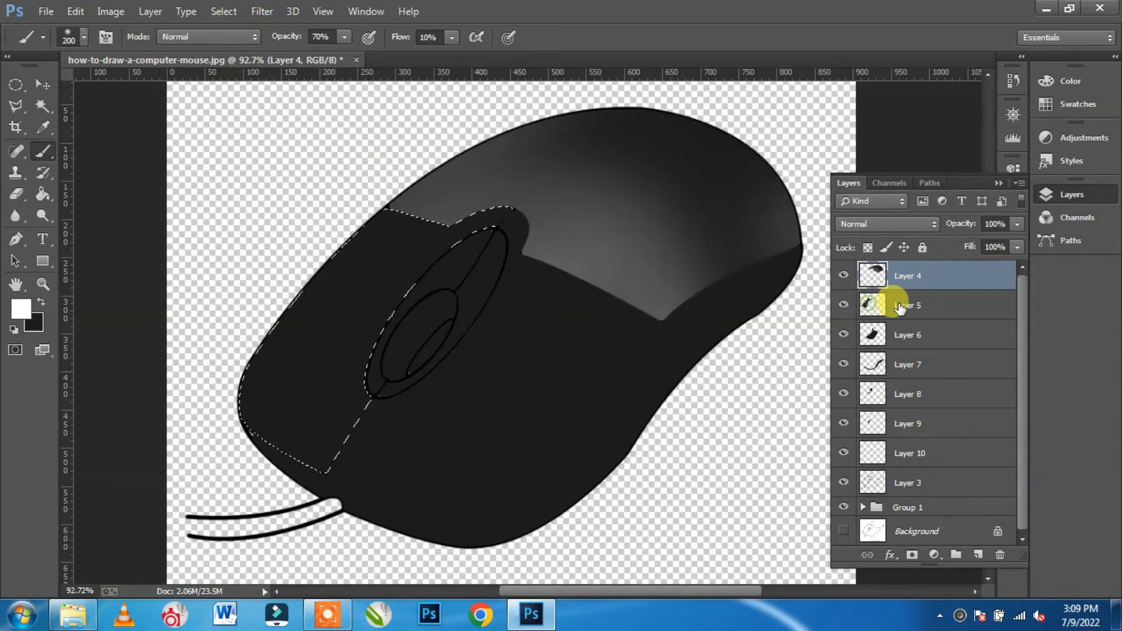
pyautogui.click(919, 301)
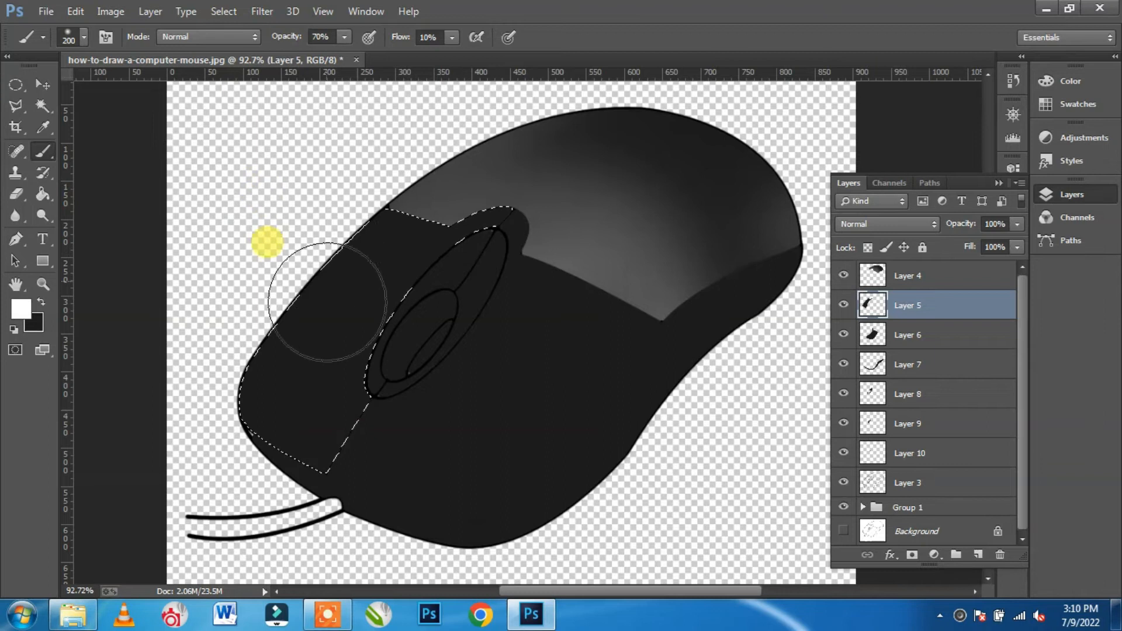
pyautogui.moveTo(325, 423); pyautogui.dragTo(426, 519)
pyautogui.moveTo(387, 346); pyautogui.dragTo(451, 423)
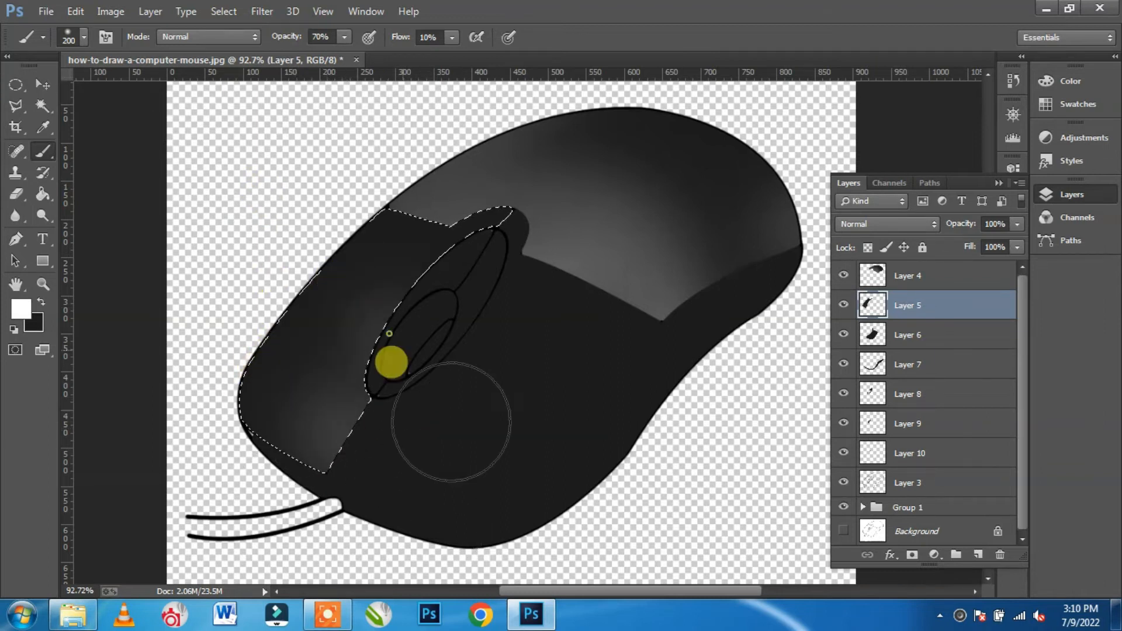
pyautogui.moveTo(448, 263); pyautogui.dragTo(589, 358)
pyautogui.moveTo(521, 224)
pyautogui.mouseDown()
pyautogui.moveTo(687, 340)
pyautogui.moveTo(636, 340)
pyautogui.mouseUp()
pyautogui.moveTo(431, 234); pyautogui.dragTo(465, 325)
pyautogui.moveTo(397, 281)
pyautogui.mouseDown()
pyautogui.moveTo(448, 317)
pyautogui.moveTo(436, 421)
pyautogui.moveTo(391, 418)
pyautogui.moveTo(396, 514)
pyautogui.mouseUp()
pyautogui.moveTo(333, 488)
pyautogui.mouseDown()
pyautogui.moveTo(270, 463)
pyautogui.moveTo(120, 488)
pyautogui.mouseUp()
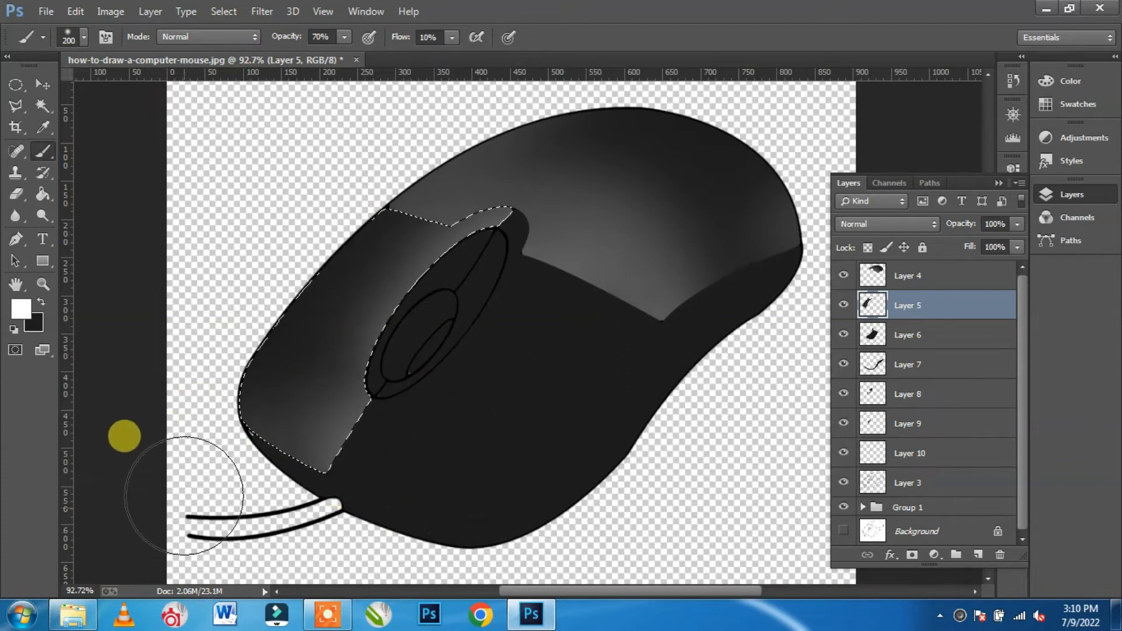
pyautogui.hotkey('ctrl', 'd')
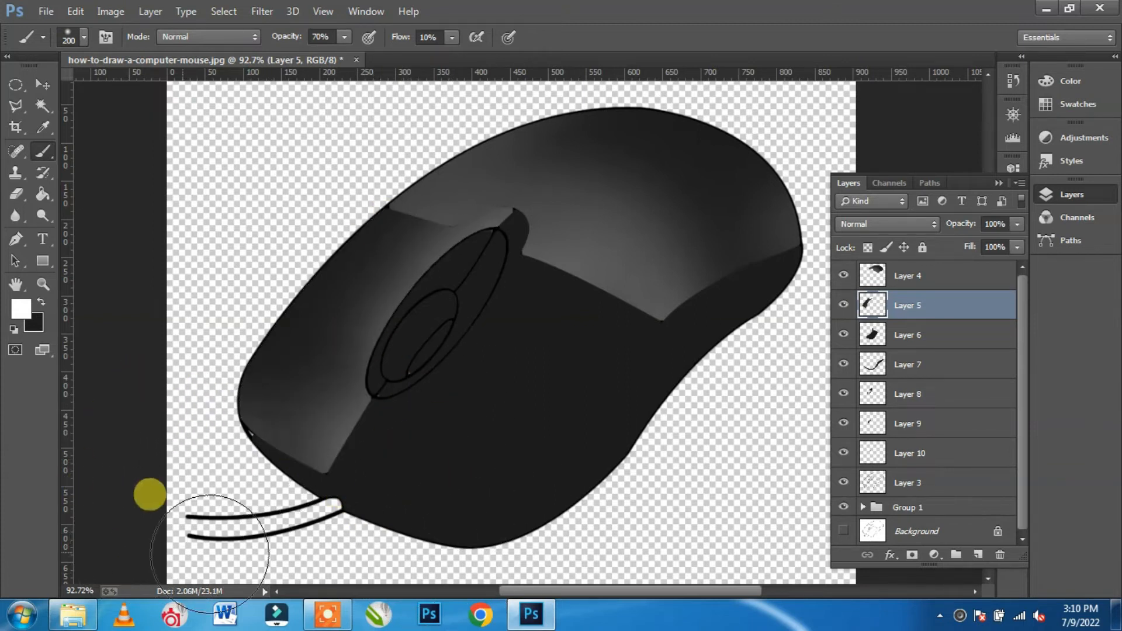
# Step: Shade the other mouse button on Layer 6 within its loaded selection, painting soft highlights along its edges with a 250 px brush, and deselect
pyautogui.keyDown('ctrl'); pyautogui.click(870, 344); pyautogui.keyUp('ctrl')
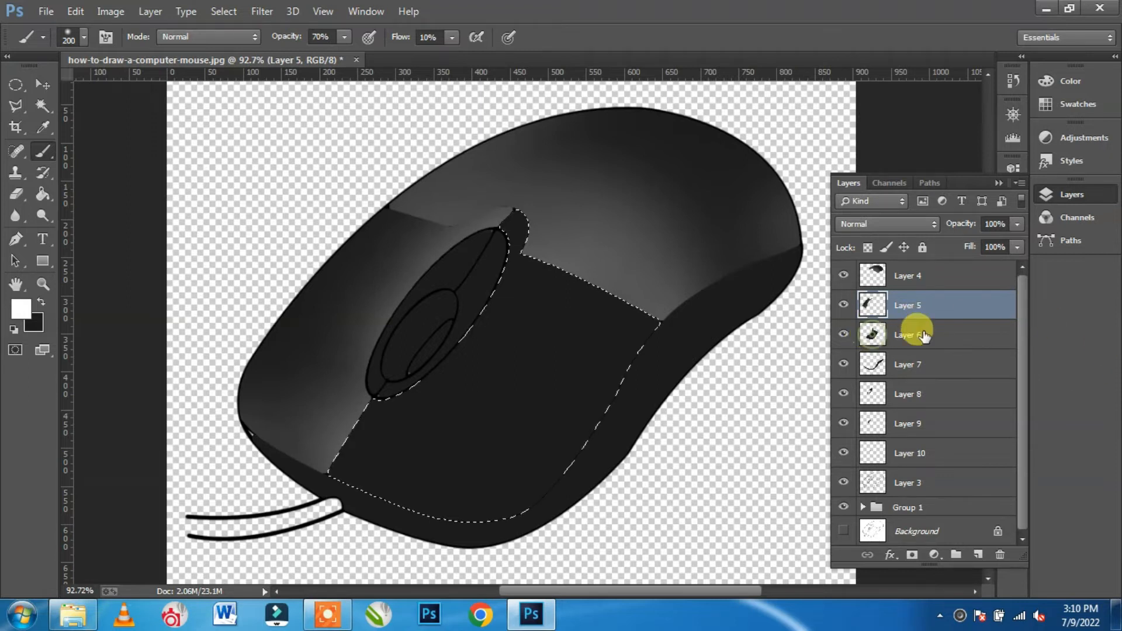
pyautogui.click(916, 334)
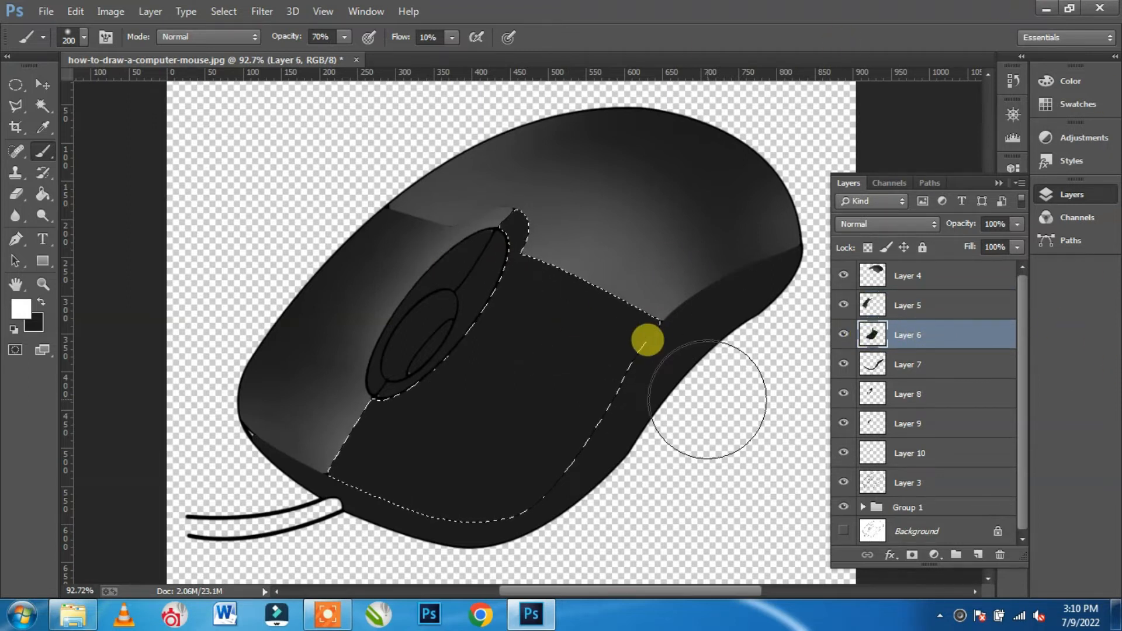
pyautogui.moveTo(490, 266); pyautogui.dragTo(451, 326)
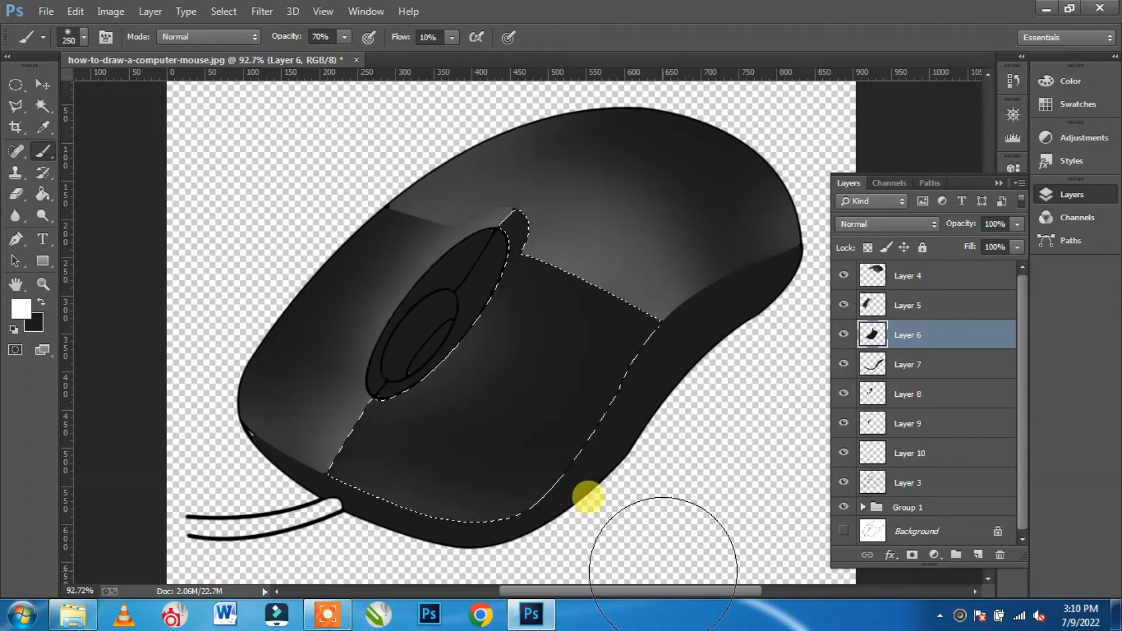
pyautogui.moveTo(739, 316); pyautogui.dragTo(561, 574)
pyautogui.moveTo(624, 279); pyautogui.dragTo(621, 160)
pyautogui.moveTo(667, 386); pyautogui.dragTo(556, 473)
pyautogui.moveTo(638, 417); pyautogui.dragTo(445, 577)
pyautogui.moveTo(458, 506); pyautogui.dragTo(353, 505)
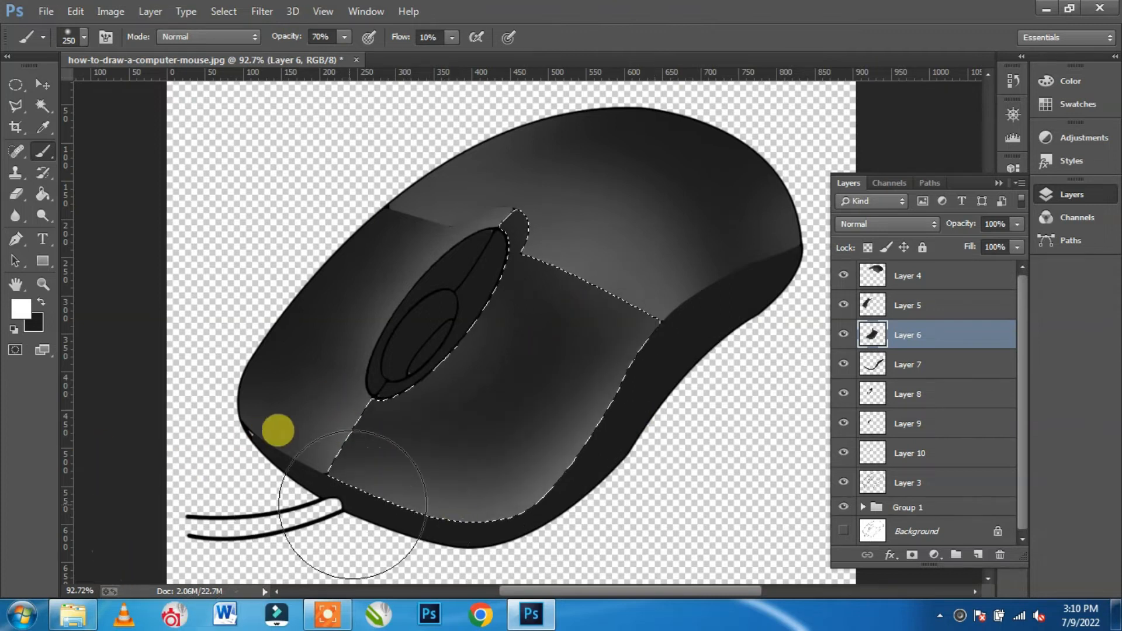
pyautogui.moveTo(386, 360); pyautogui.dragTo(568, 203)
pyautogui.hotkey('ctrl', 'd')
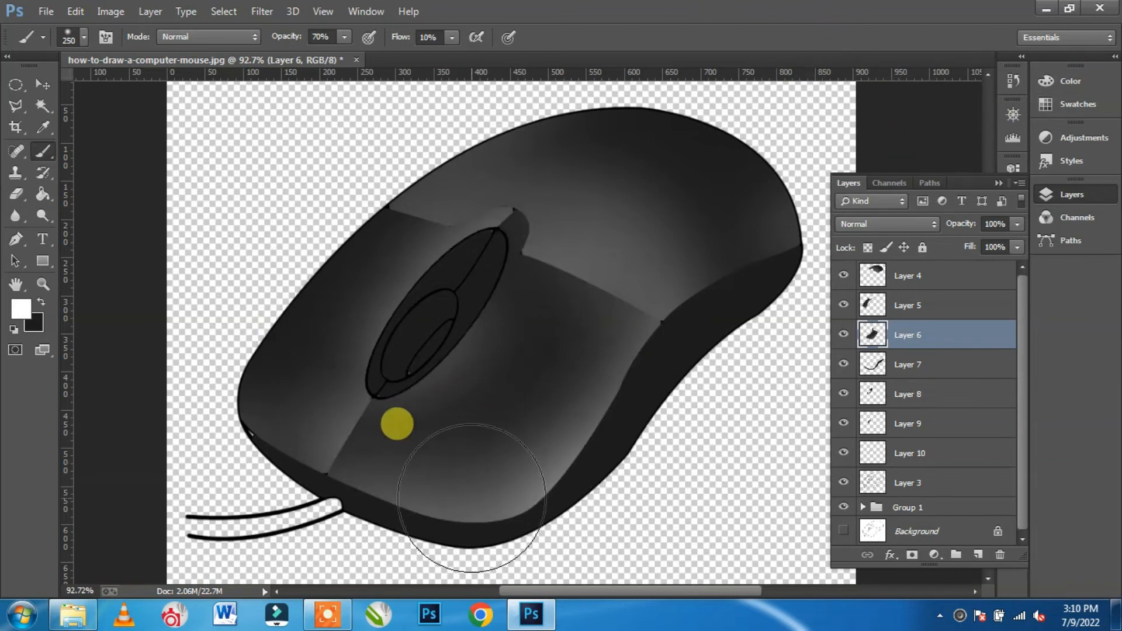
pyautogui.keyDown('ctrl'); pyautogui.click(877, 335); pyautogui.keyUp('ctrl')
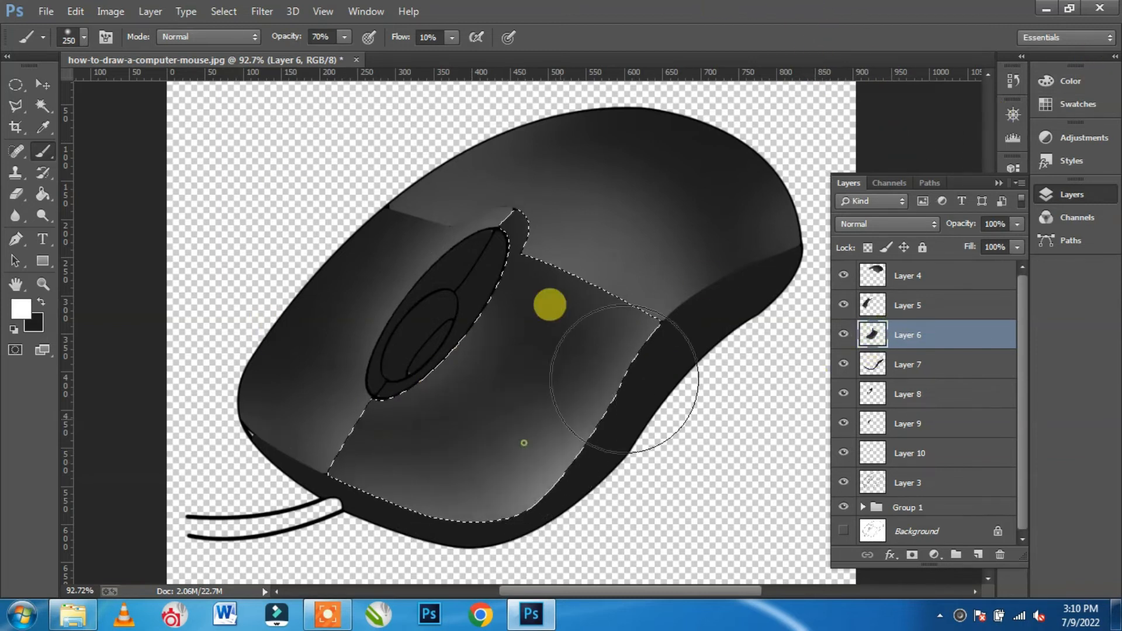
pyautogui.hotkey('ctrl', 'd')
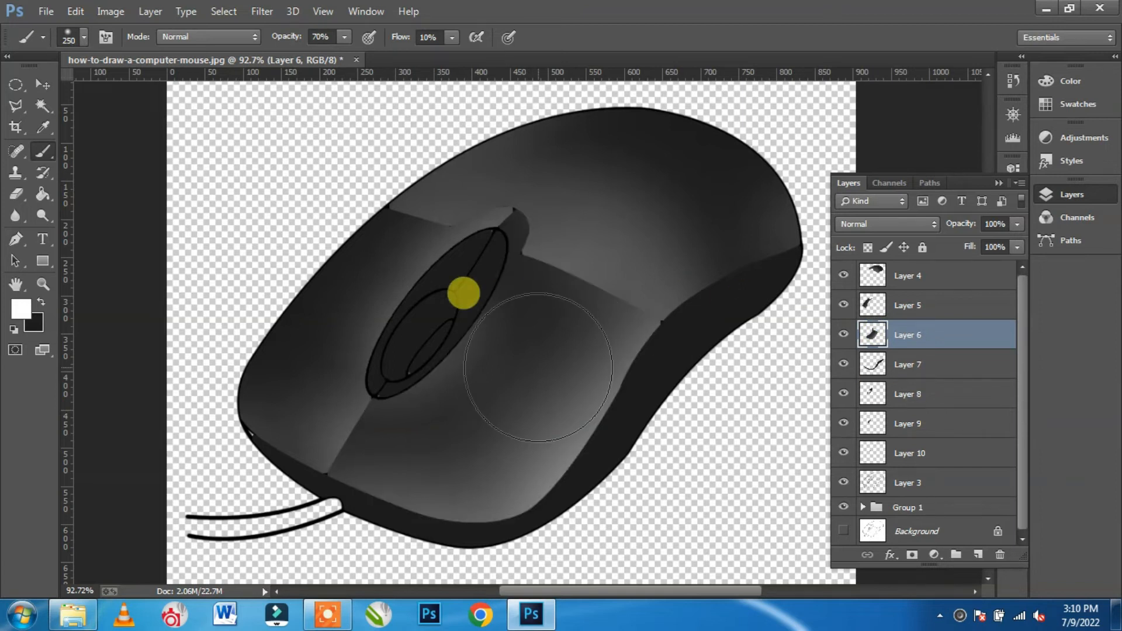
# Step: Select the side band on Layer 7 with the Magic Wand and brush soft white highlights along its side and front
pyautogui.click(917, 367)
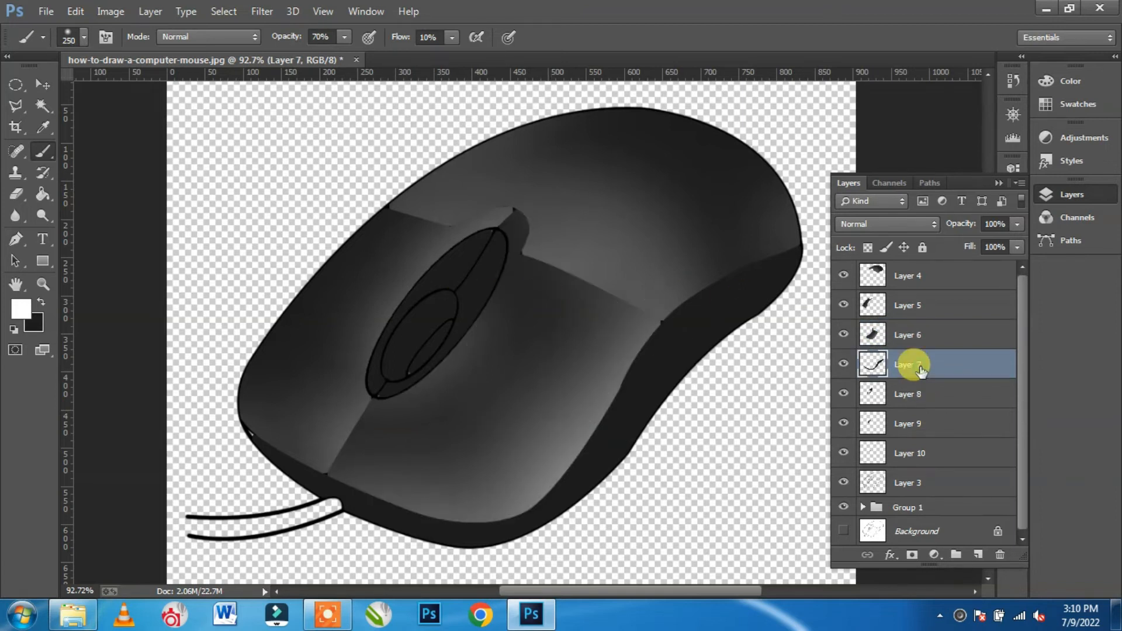
pyautogui.click(45, 105)
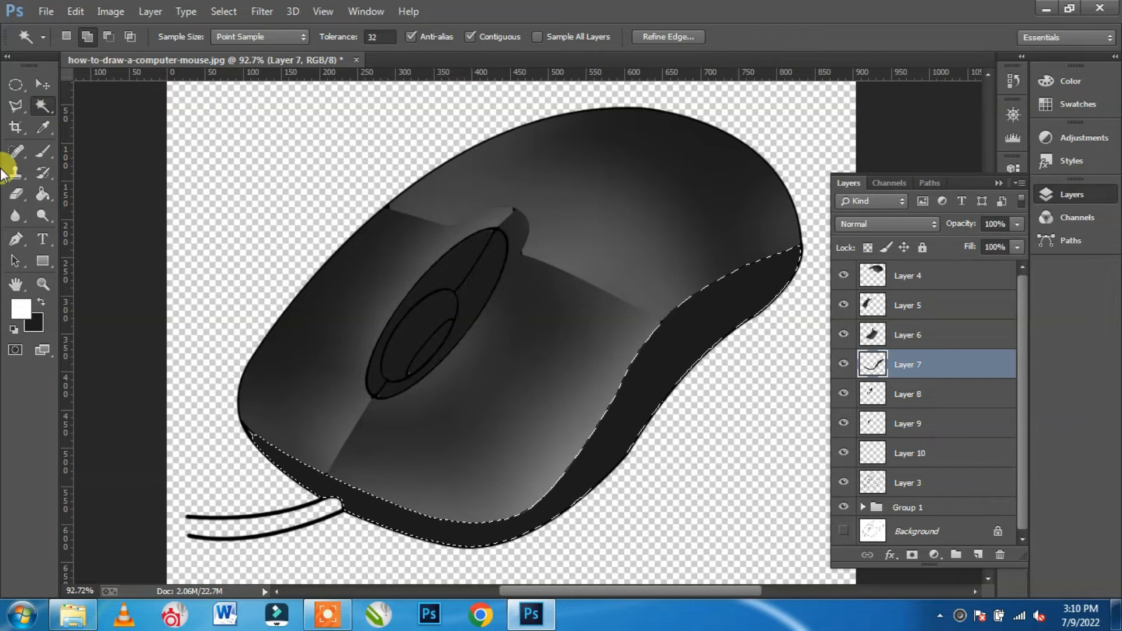
pyautogui.click(41, 150)
pyautogui.moveTo(624, 279)
pyautogui.mouseDown()
pyautogui.moveTo(651, 401)
pyautogui.moveTo(671, 411)
pyautogui.mouseUp()
pyautogui.moveTo(446, 467)
pyautogui.mouseDown()
pyautogui.moveTo(447, 582)
pyautogui.moveTo(259, 525)
pyautogui.mouseUp()
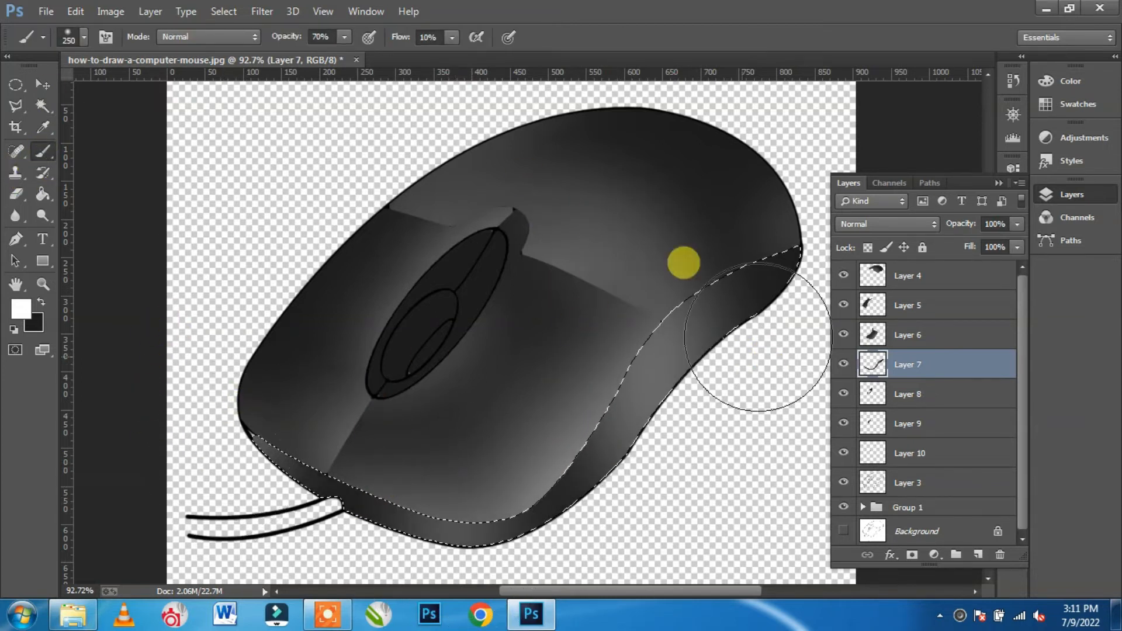
pyautogui.moveTo(688, 262); pyautogui.dragTo(721, 595)
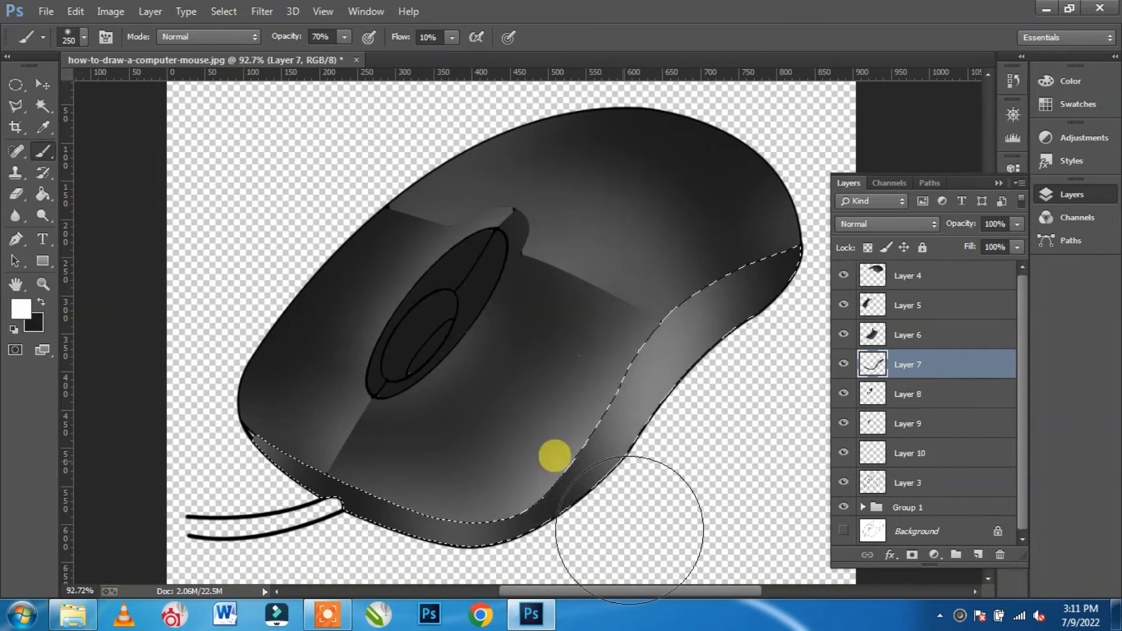
pyautogui.moveTo(461, 494); pyautogui.dragTo(425, 610)
# Step: Brighten the side band's front corner with a smaller 175 px brush and clear the selection
pyautogui.press('[')
pyautogui.press('[')
pyautogui.press('[')
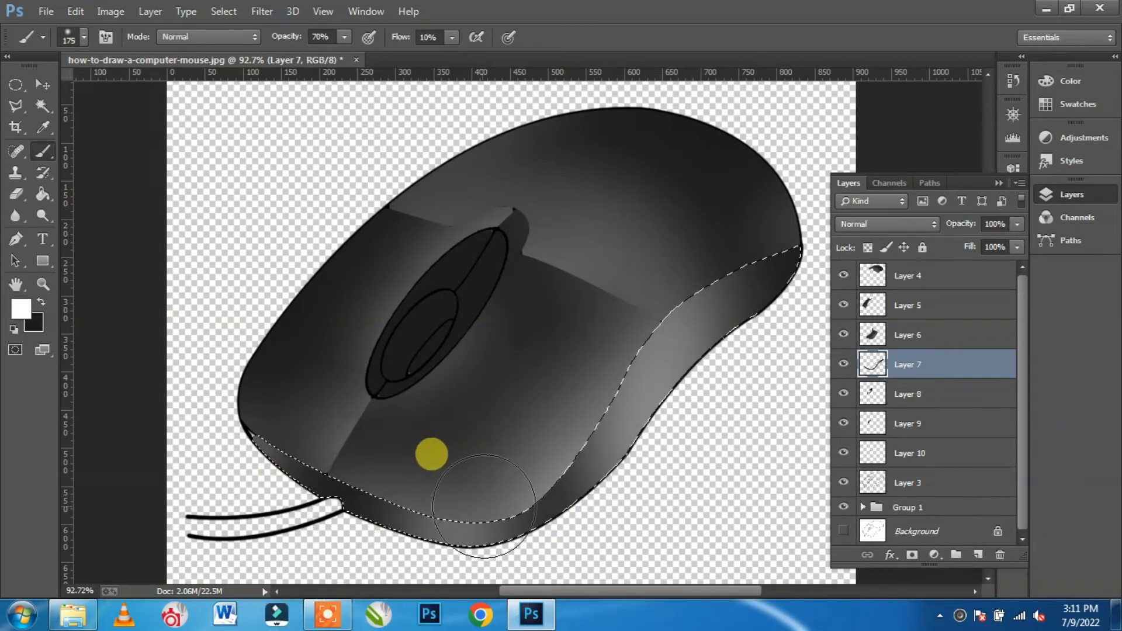
pyautogui.moveTo(481, 499); pyautogui.dragTo(482, 599)
pyautogui.hotkey('ctrl', 'd')
# Step: Load Layer 8's oval wheel surround as a selection, paint soft highlights on it with a 150 px brush, and deselect
pyautogui.click(877, 397)
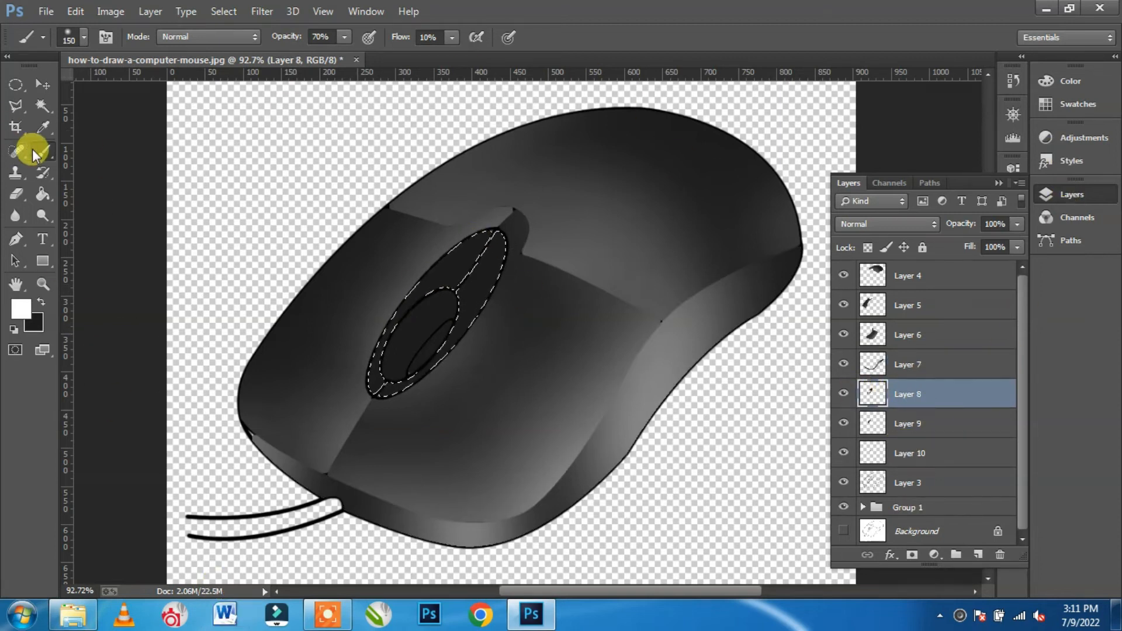
pyautogui.moveTo(443, 235)
pyautogui.mouseDown()
pyautogui.moveTo(295, 343)
pyautogui.moveTo(362, 337)
pyautogui.moveTo(416, 275)
pyautogui.moveTo(314, 446)
pyautogui.moveTo(325, 373)
pyautogui.moveTo(401, 170)
pyautogui.mouseUp()
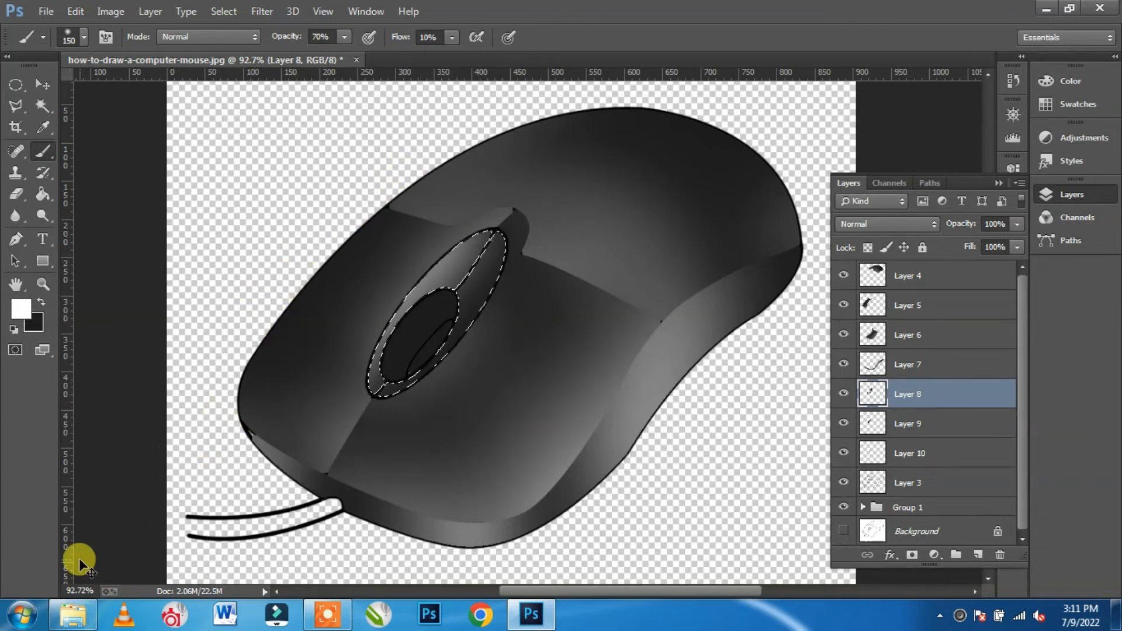
pyautogui.hotkey('ctrl', 'd')
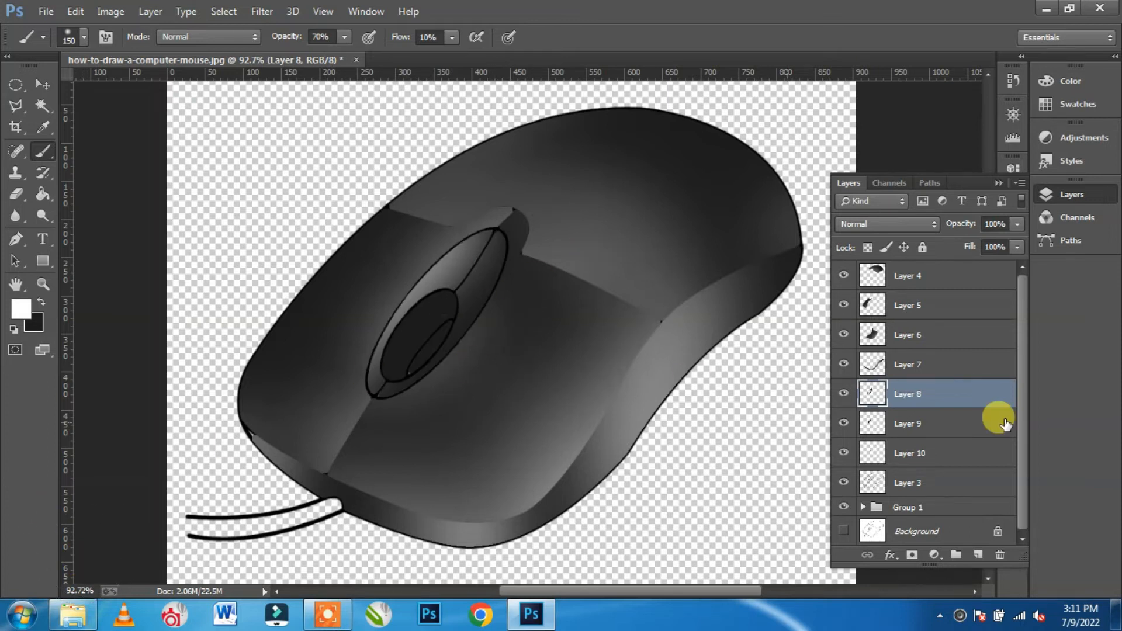
# Step: Load Layer 9's scroll wheel as a selection, brush soft white highlights along it at 30 px, and deselect
pyautogui.moveTo(914, 430); pyautogui.dragTo(877, 426)
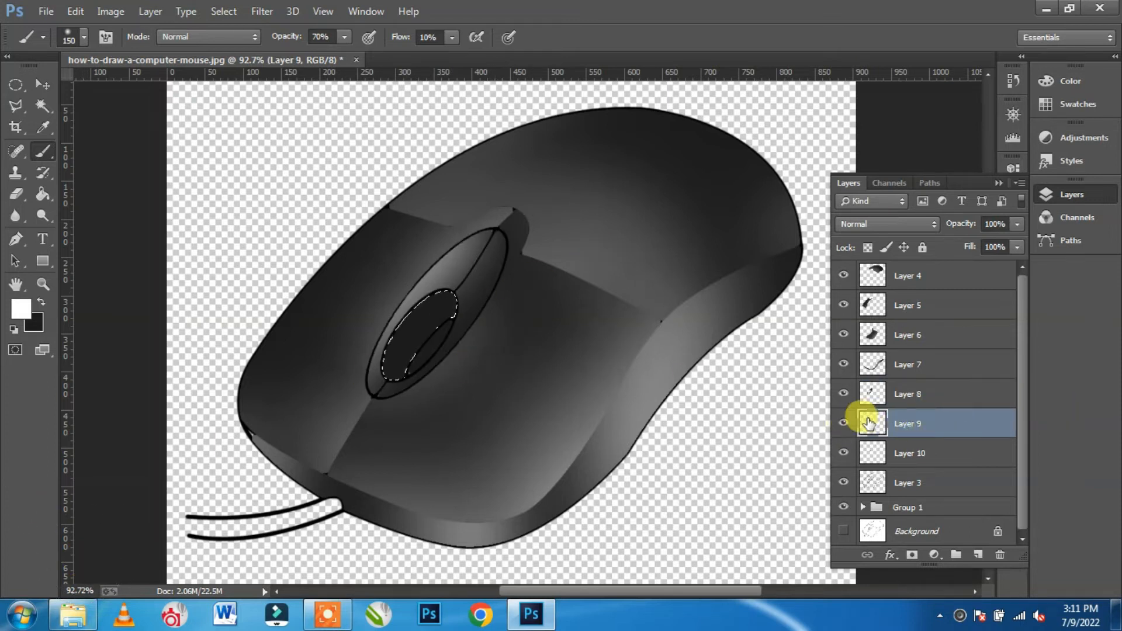
pyautogui.scroll(4, 437, 374)
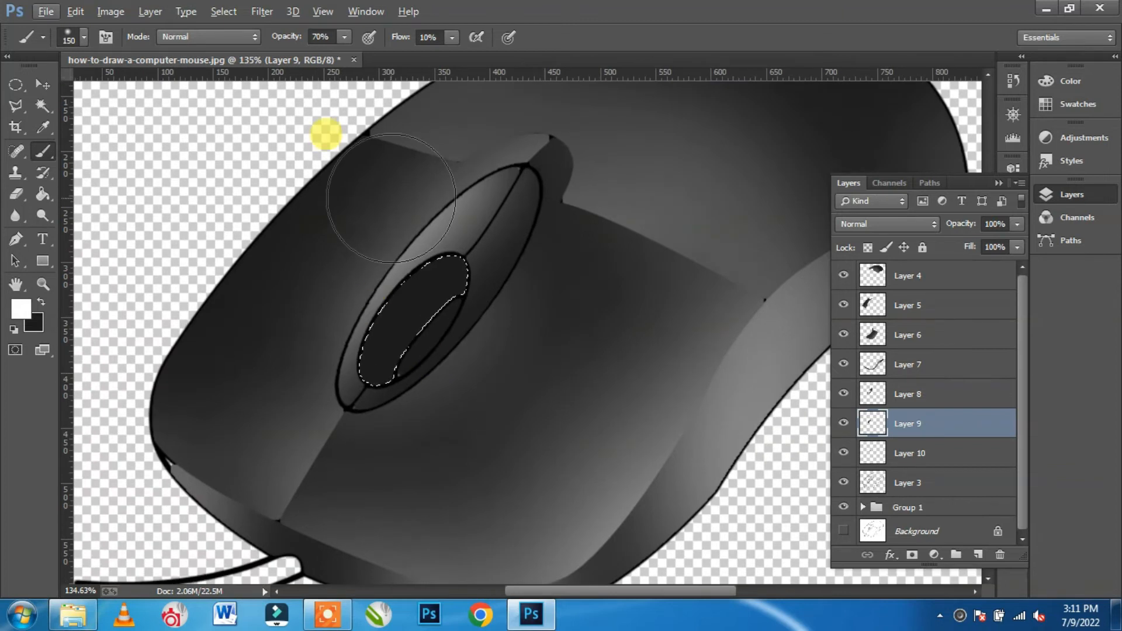
pyautogui.press('[')
pyautogui.press('[')
pyautogui.press('[')
pyautogui.press('[')
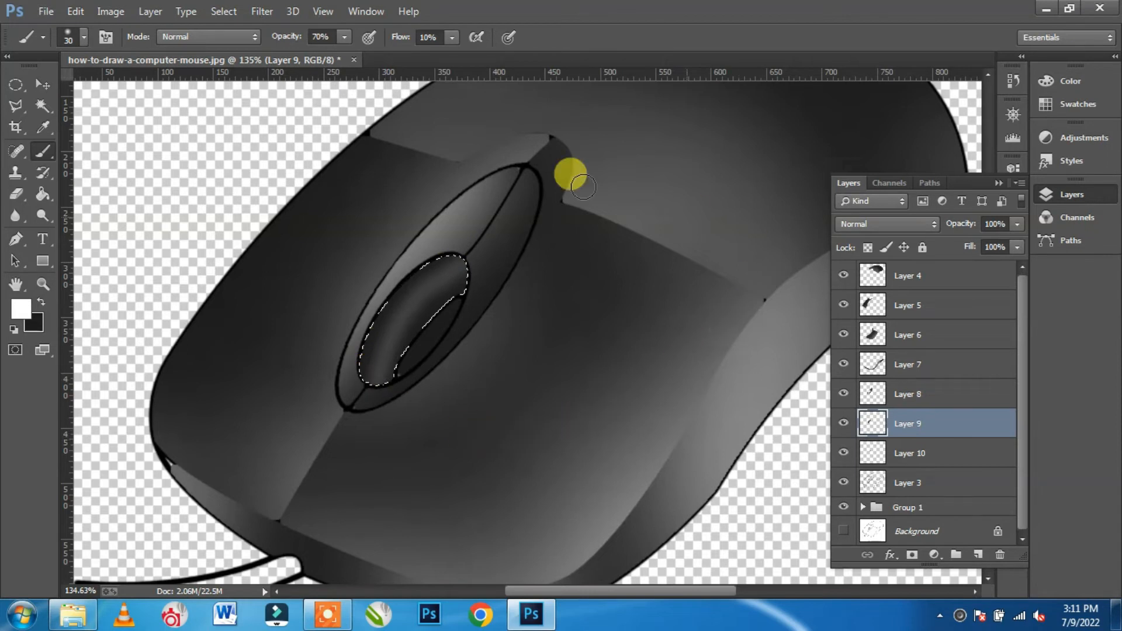
pyautogui.hotkey('ctrl', 'd')
pyautogui.click(904, 430)
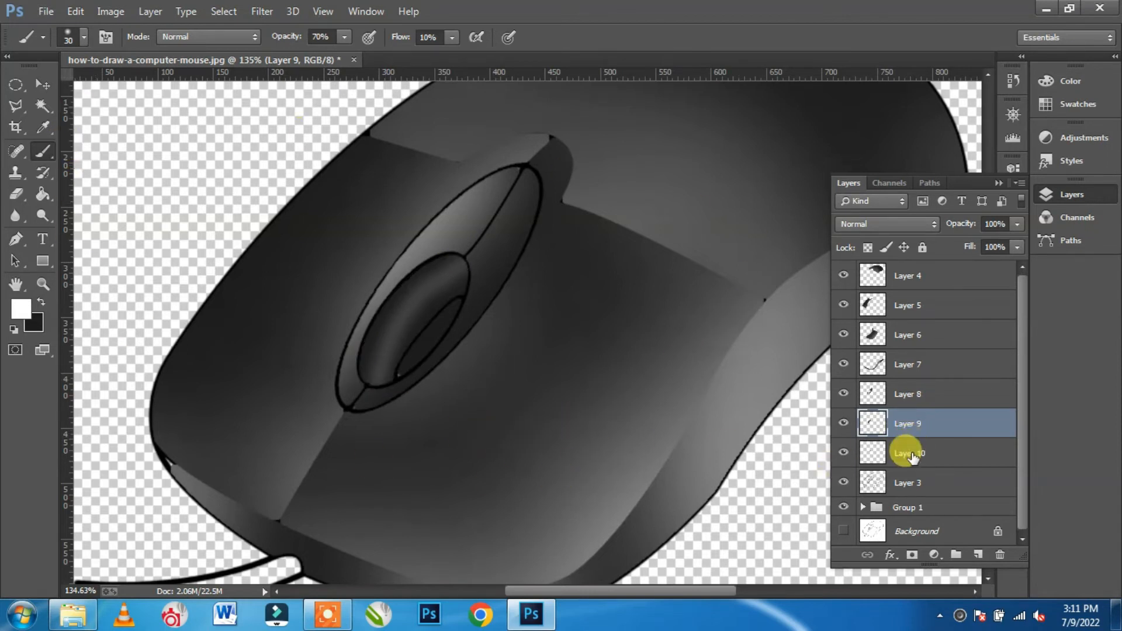
# Step: Select the narrow inner oval on Layer 10, brush a soft white highlight along its edge at 45 px, and deselect
pyautogui.click(912, 457)
pyautogui.press('w')
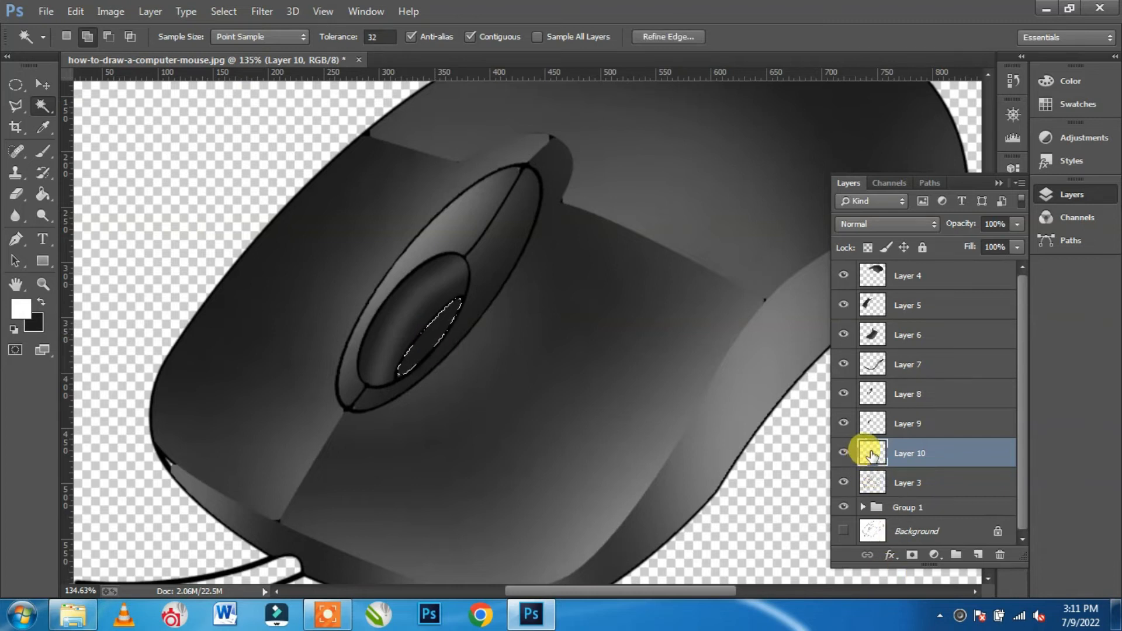
pyautogui.click(43, 151)
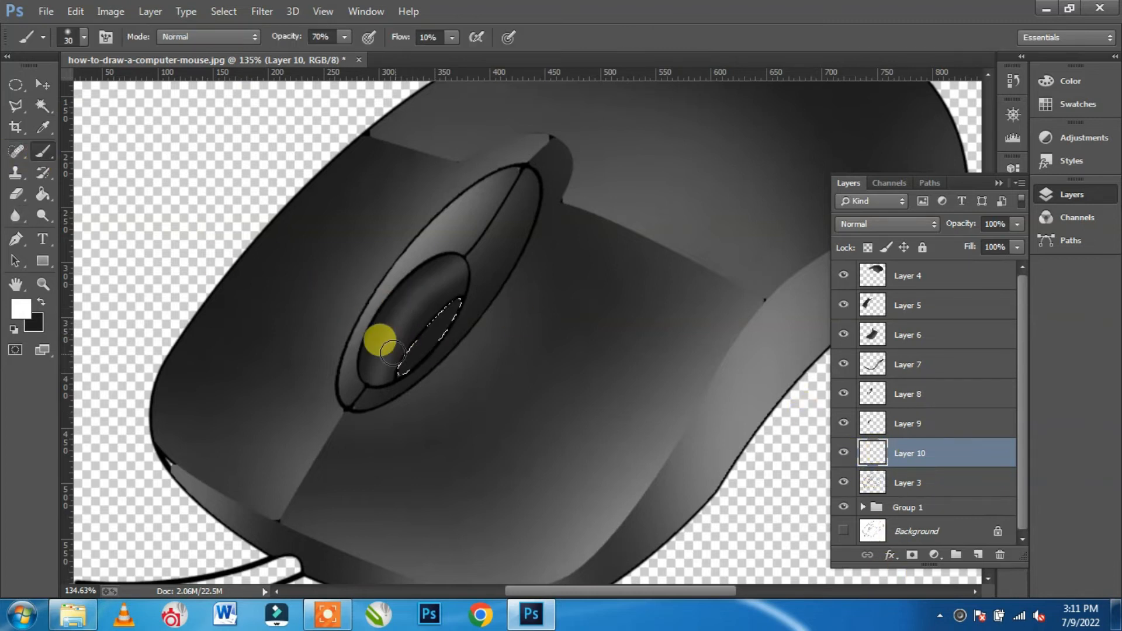
pyautogui.press(']')
pyautogui.moveTo(432, 370); pyautogui.dragTo(482, 312)
pyautogui.hotkey('ctrl', 'd')
pyautogui.scroll(-5, 480, 364)
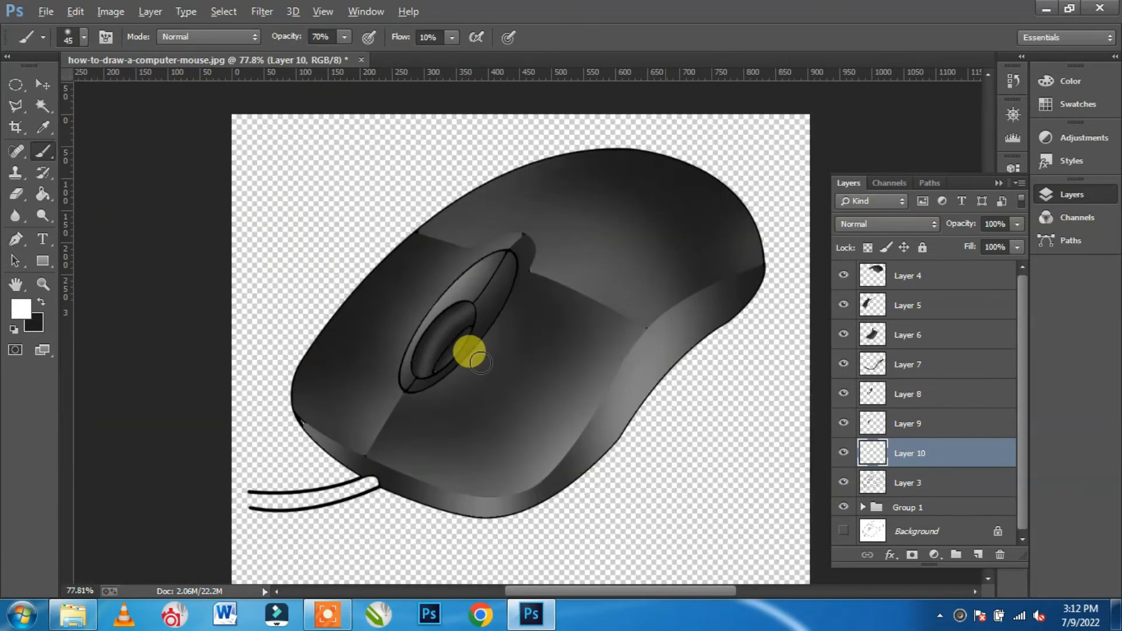
pyautogui.keyDown('alt'); pyautogui.scroll(1, 437, 342); pyautogui.keyUp('alt')
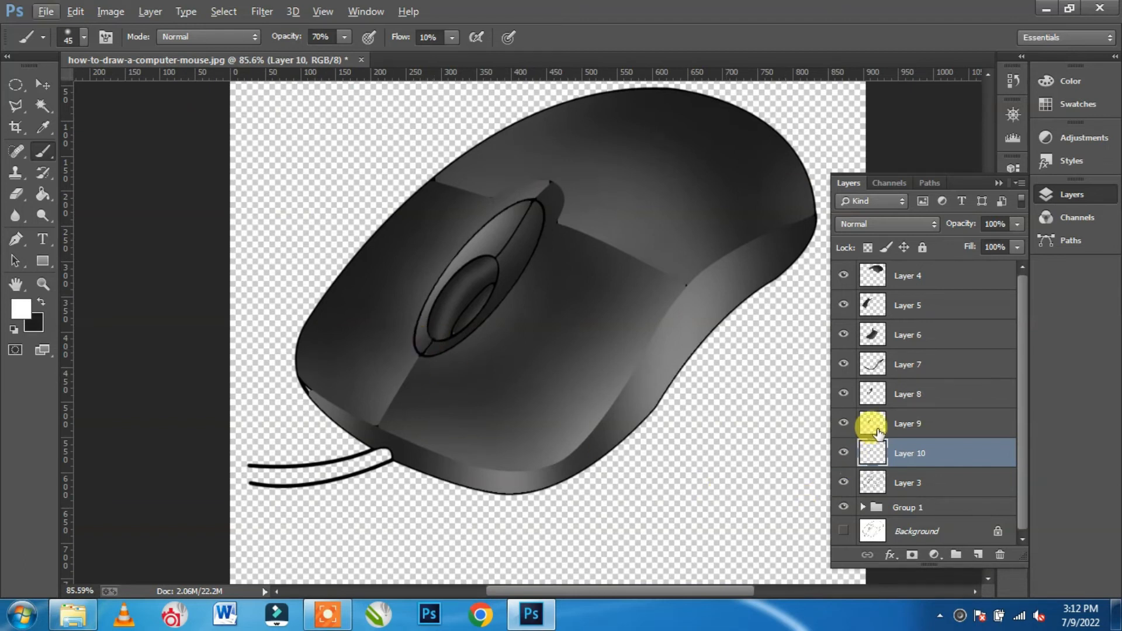
pyautogui.keyDown('ctrl'); pyautogui.click(876, 365); pyautogui.keyUp('ctrl')
pyautogui.click(877, 364)
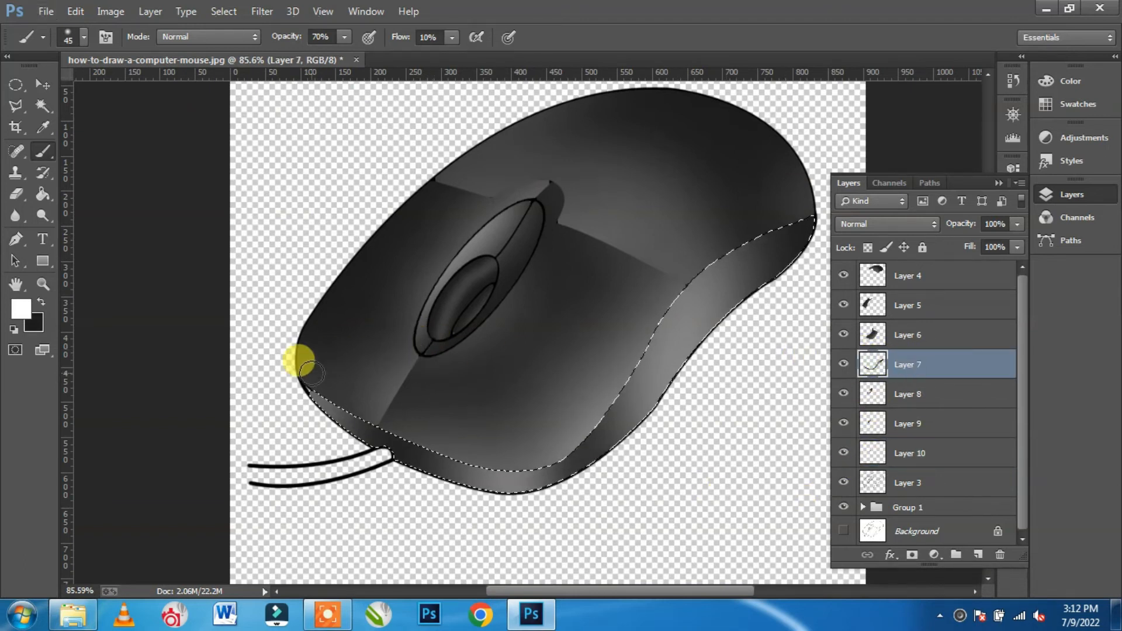
pyautogui.hotkey('ctrl', 'd')
# Step: Bring the outline on Layer 3 forward above Layer 4 so it sits at the top of the layer stack
pyautogui.press('v')
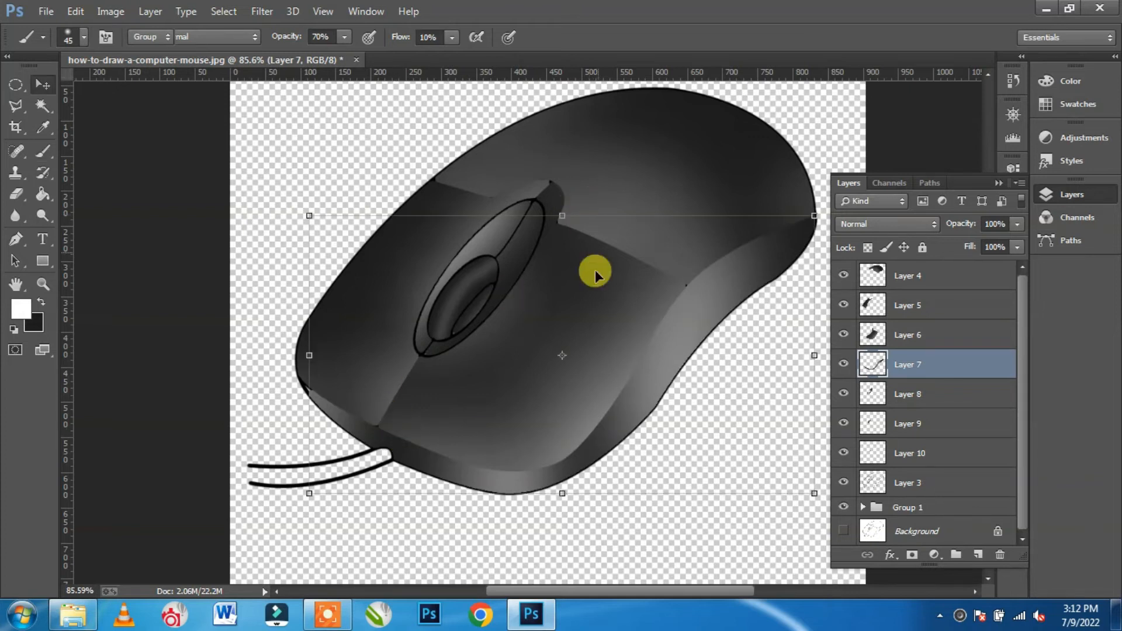
pyautogui.scroll(1, 587, 350)
pyautogui.scroll(1, 587, 349)
pyautogui.click(314, 165)
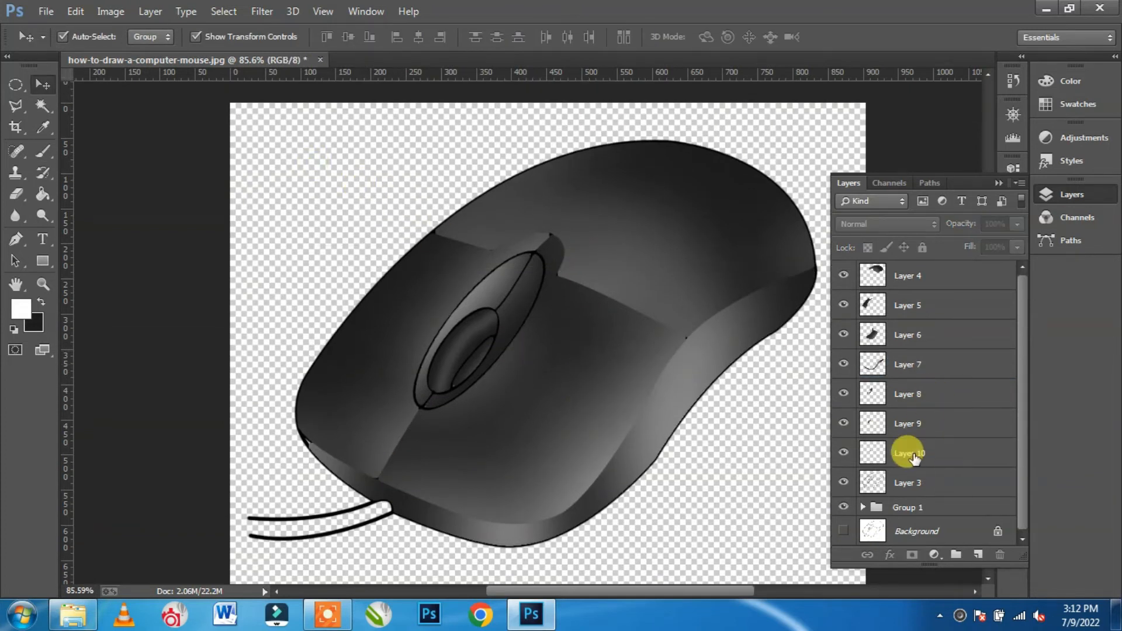
pyautogui.click(921, 483)
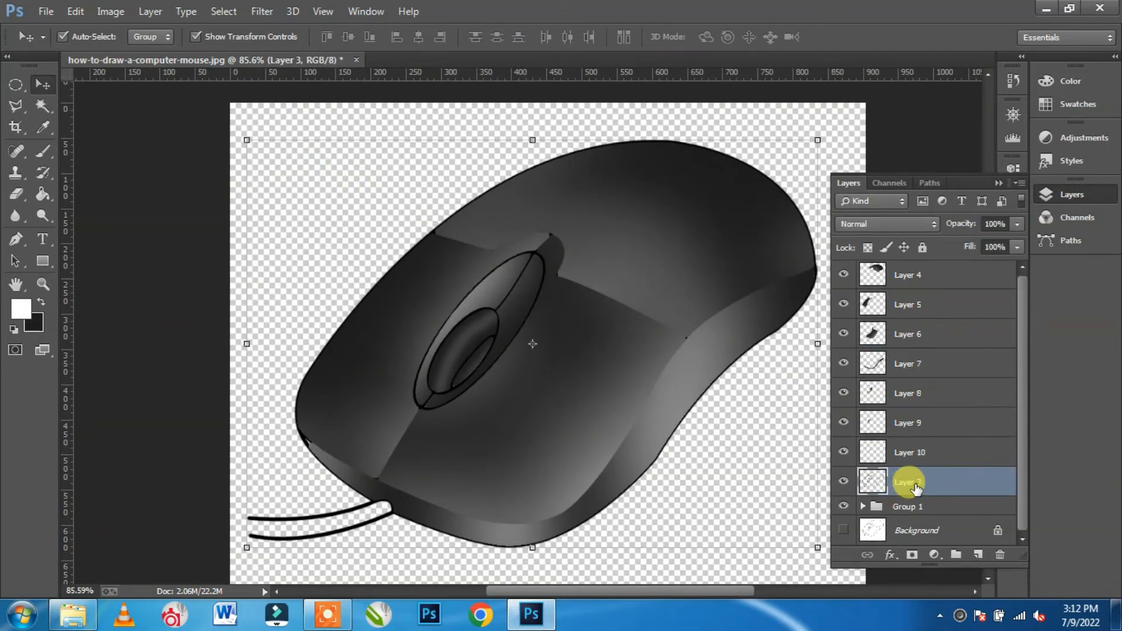
pyautogui.hotkey('ctrl', ']')
pyautogui.hotkey('ctrl', ']')
pyautogui.hotkey('ctrl', ']')
pyautogui.hotkey('ctrl', ']')
pyautogui.hotkey('ctrl', ']')
pyautogui.hotkey('ctrl', ']')
pyautogui.hotkey('ctrl', ']')
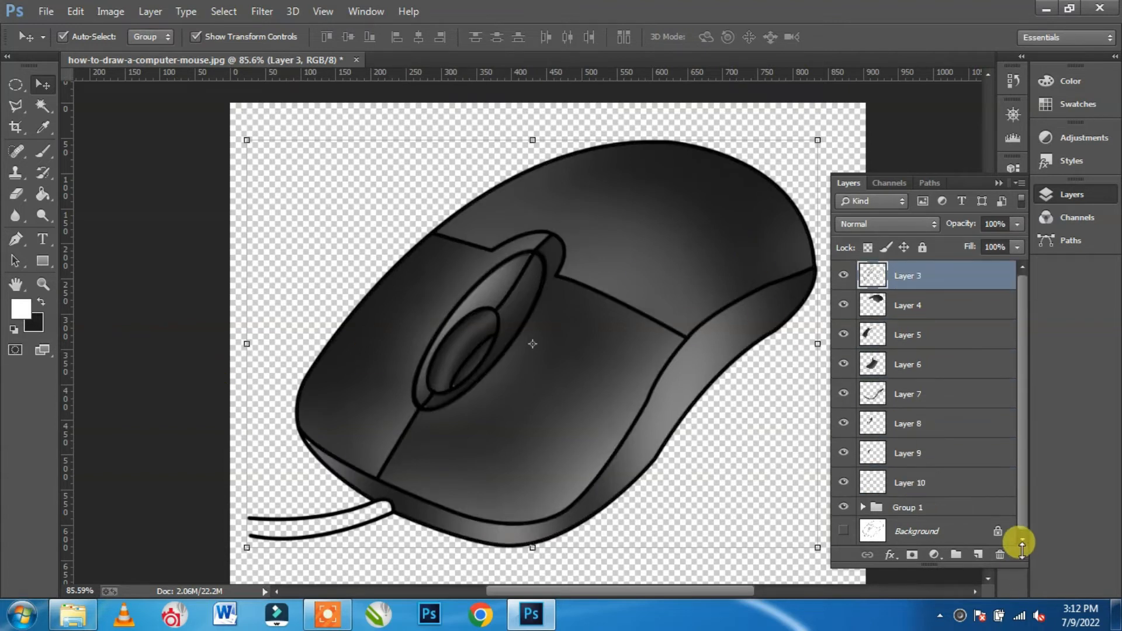
# Step: Add a Gradient Overlay to Layer 3 with its end stop coloured #212121 and its start stop #292929
pyautogui.click(889, 557)
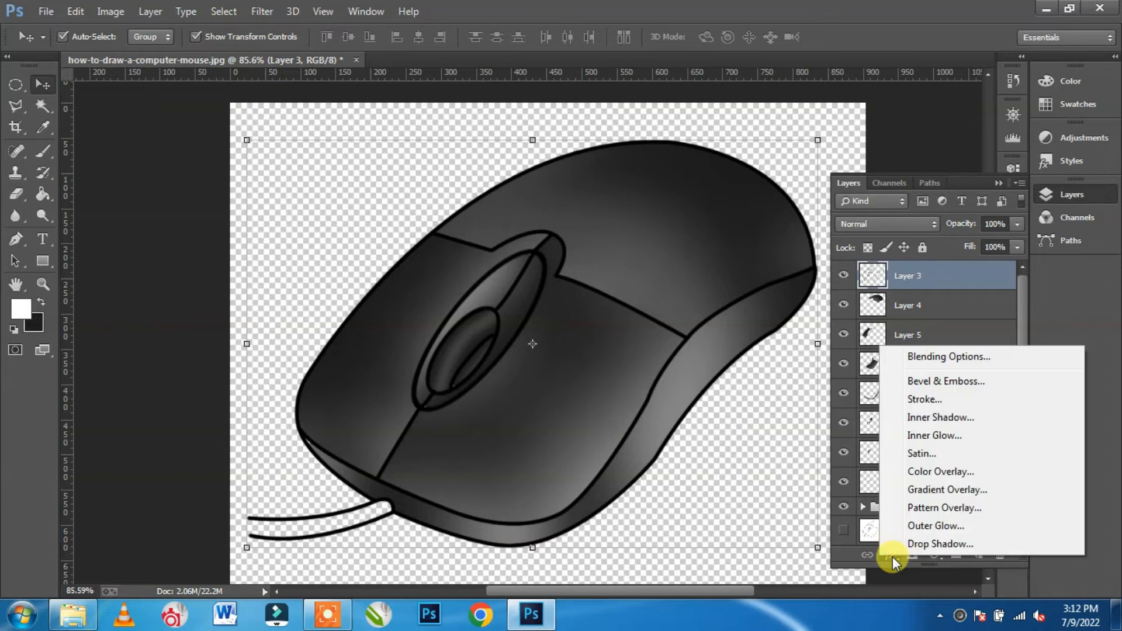
pyautogui.click(945, 491)
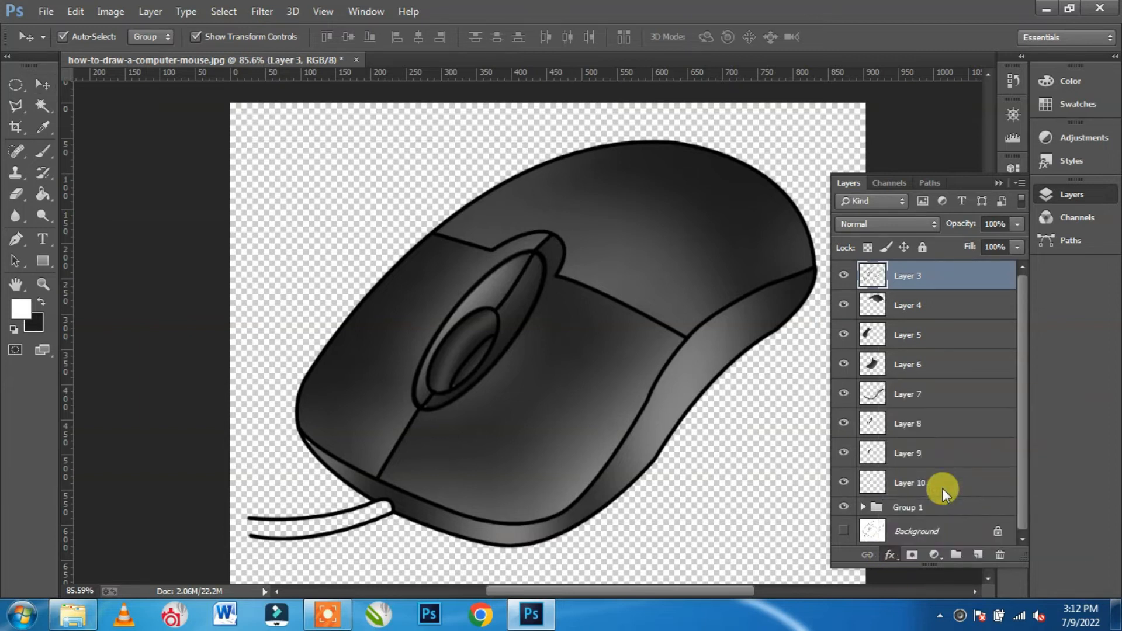
pyautogui.click(915, 411)
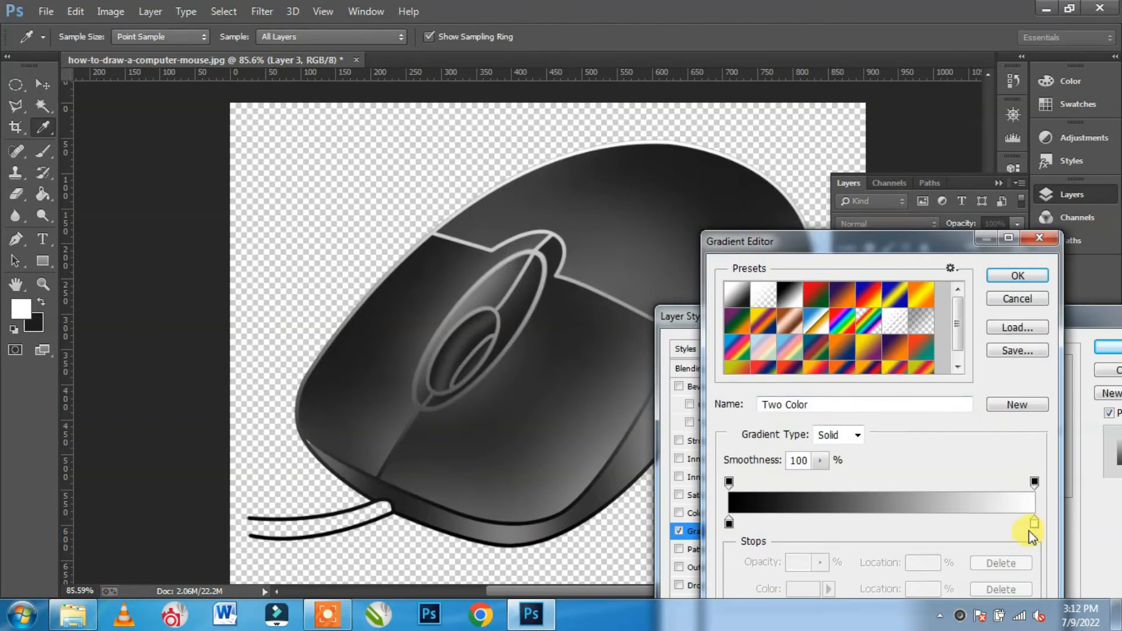
pyautogui.click(1034, 523)
pyautogui.doubleClick(1035, 524)
pyautogui.moveTo(692, 459); pyautogui.dragTo(678, 489)
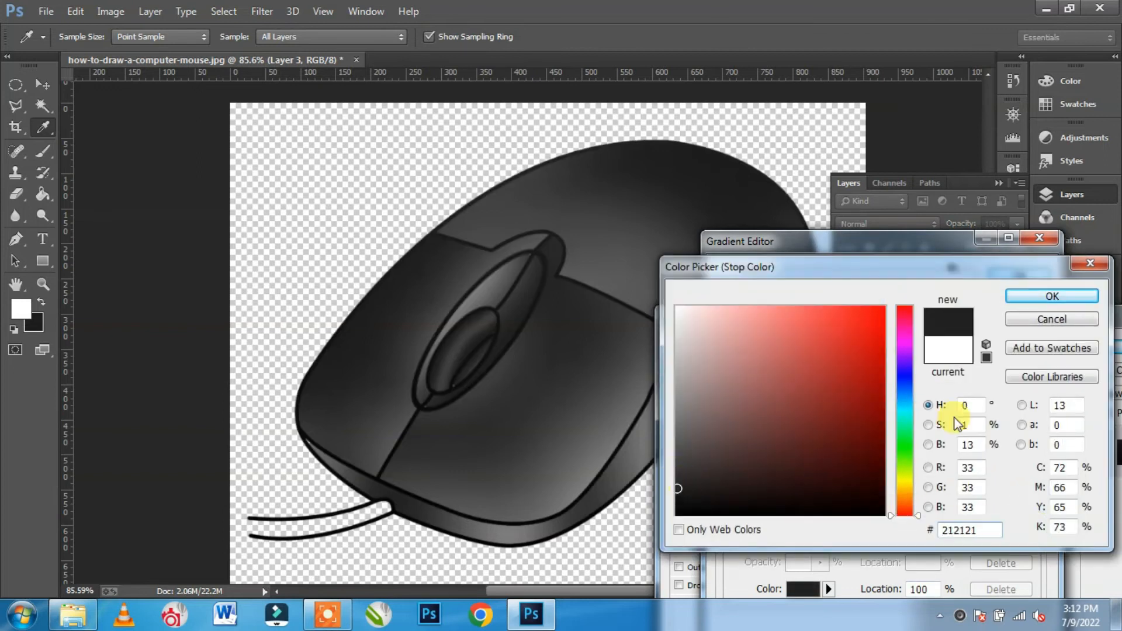
pyautogui.click(1040, 297)
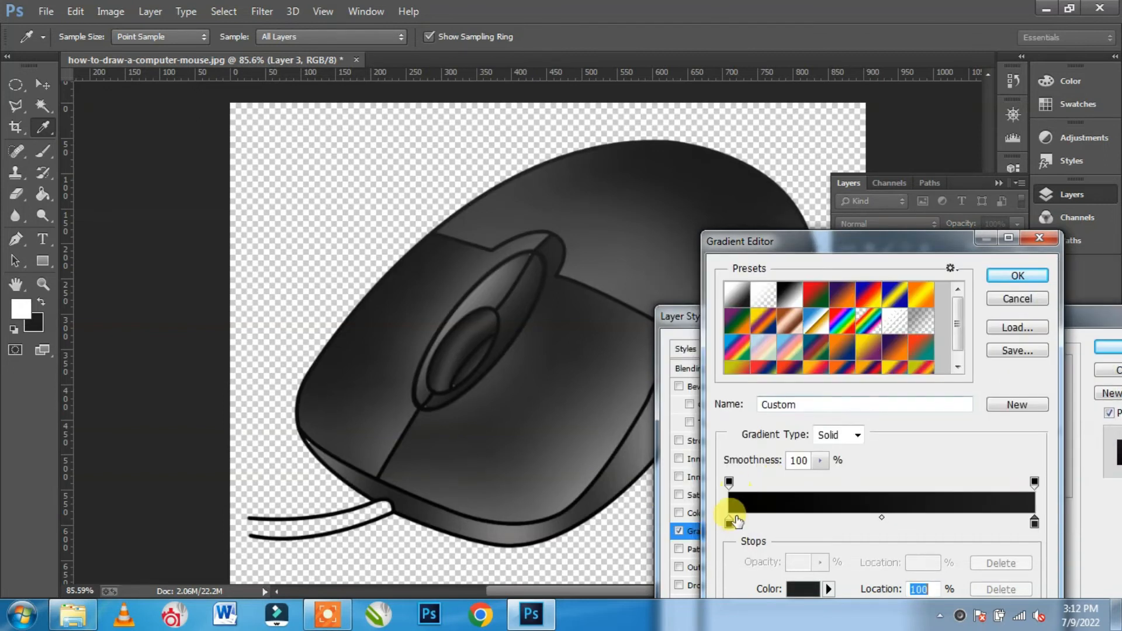
pyautogui.doubleClick(729, 522)
pyautogui.moveTo(565, 385); pyautogui.dragTo(558, 361)
pyautogui.click(1018, 294)
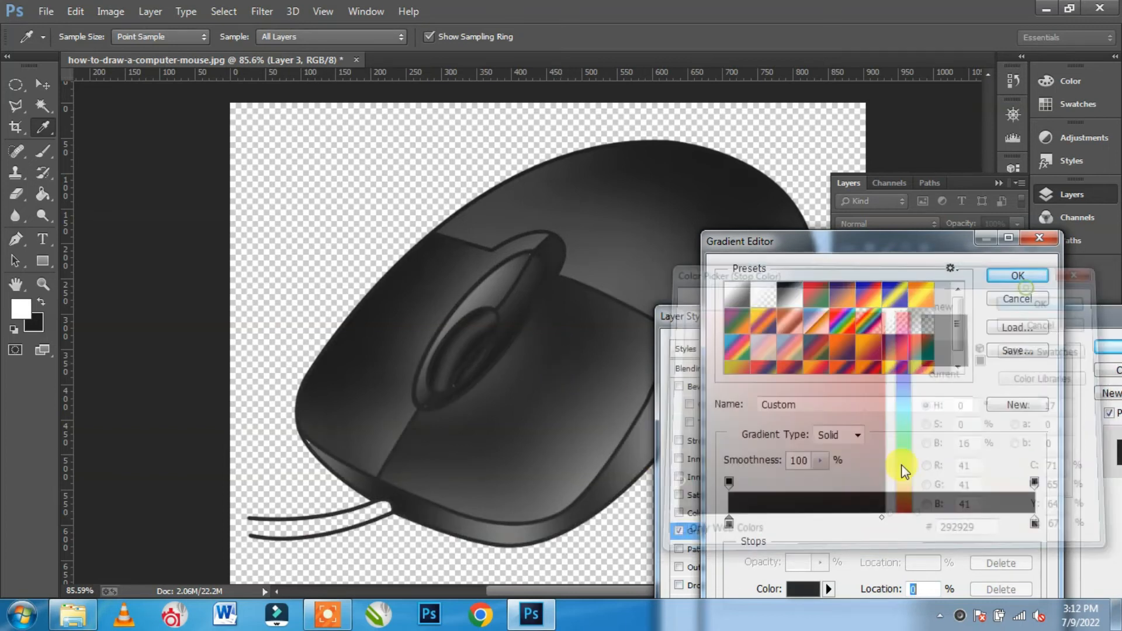
# Step: Add a medium grey colour stop to the gradient and place it at 24%
pyautogui.doubleClick(883, 526)
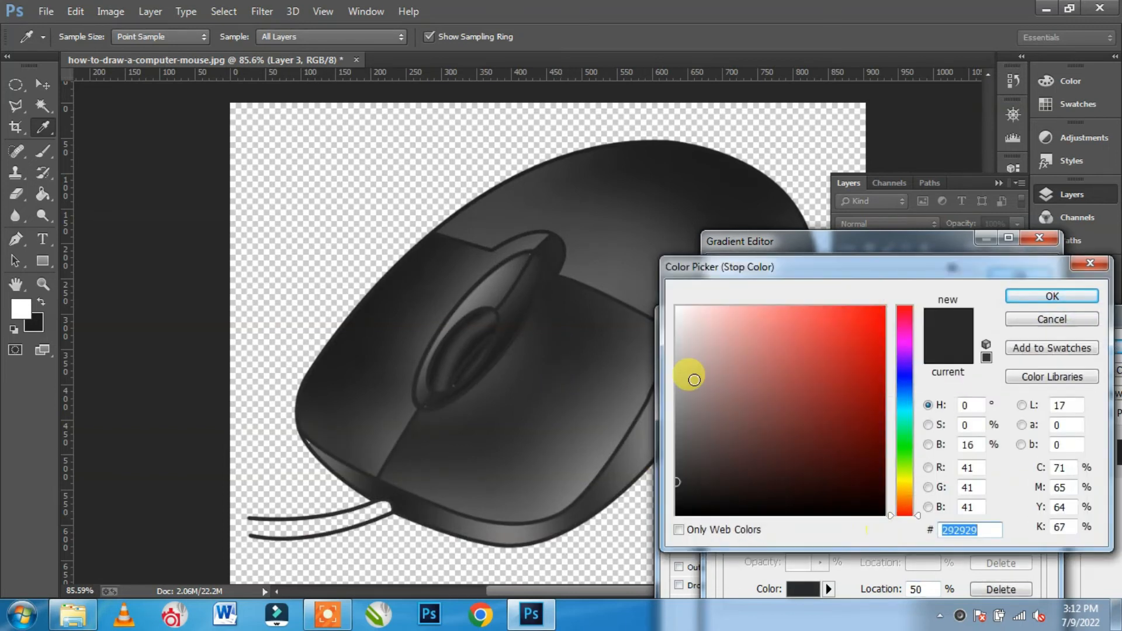
pyautogui.click(682, 401)
pyautogui.moveTo(679, 417); pyautogui.dragTo(682, 414)
pyautogui.click(1052, 297)
pyautogui.moveTo(882, 522); pyautogui.dragTo(802, 533)
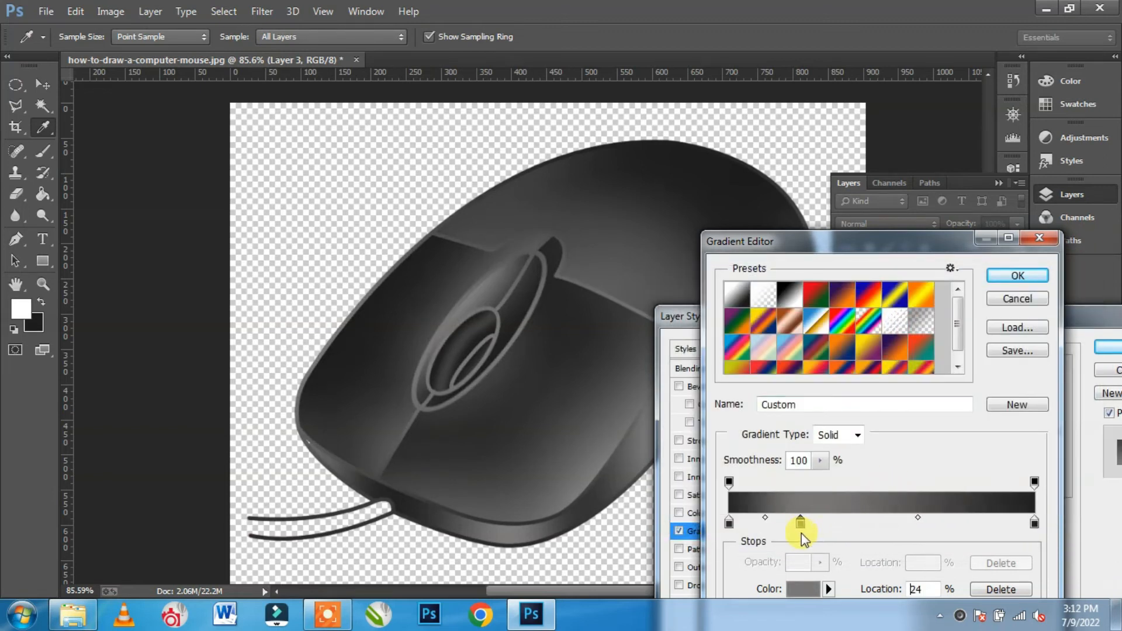
# Step: Add a dark stop near the gradient's middle and a medium grey stop at 78%, matching the existing stop colours
pyautogui.click(1034, 522)
pyautogui.click(866, 526)
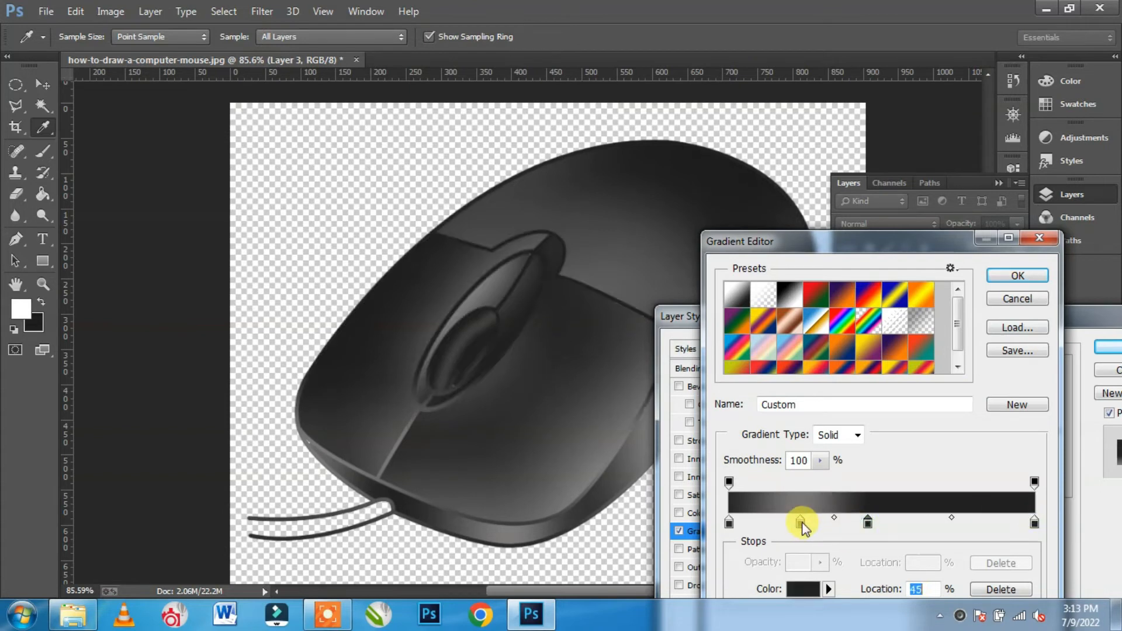
pyautogui.click(801, 524)
pyautogui.click(955, 523)
pyautogui.moveTo(955, 522); pyautogui.dragTo(970, 528)
pyautogui.moveTo(872, 521); pyautogui.dragTo(887, 527)
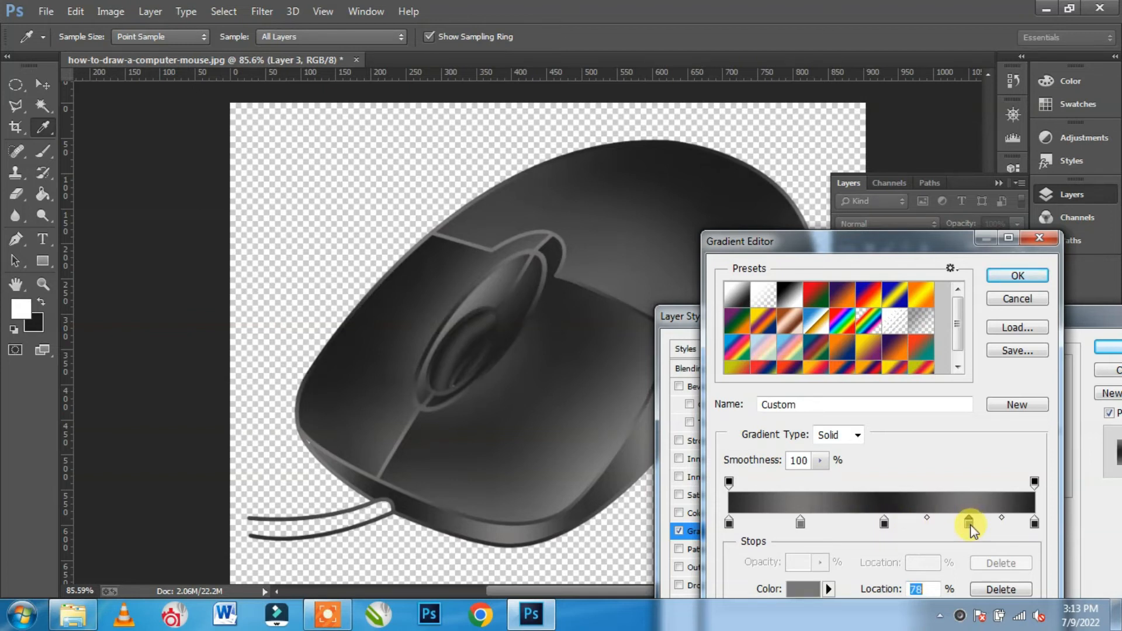
# Step: Darken the gradient's 78% stop to a dark grey of RGB 90, 89, 89
pyautogui.doubleClick(970, 523)
pyautogui.click(682, 437)
pyautogui.moveTo(682, 436); pyautogui.dragTo(672, 436)
pyautogui.click(1035, 297)
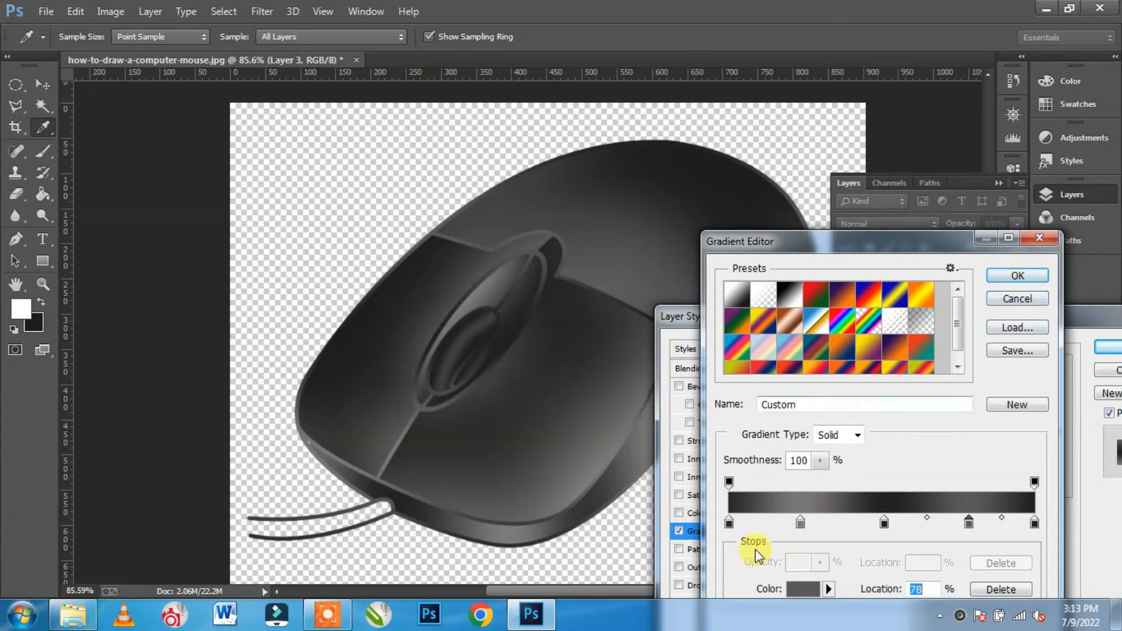
# Step: Set the gradient's start stop to dark grey #242424 and accept the gradient
pyautogui.doubleClick(729, 522)
pyautogui.click(675, 485)
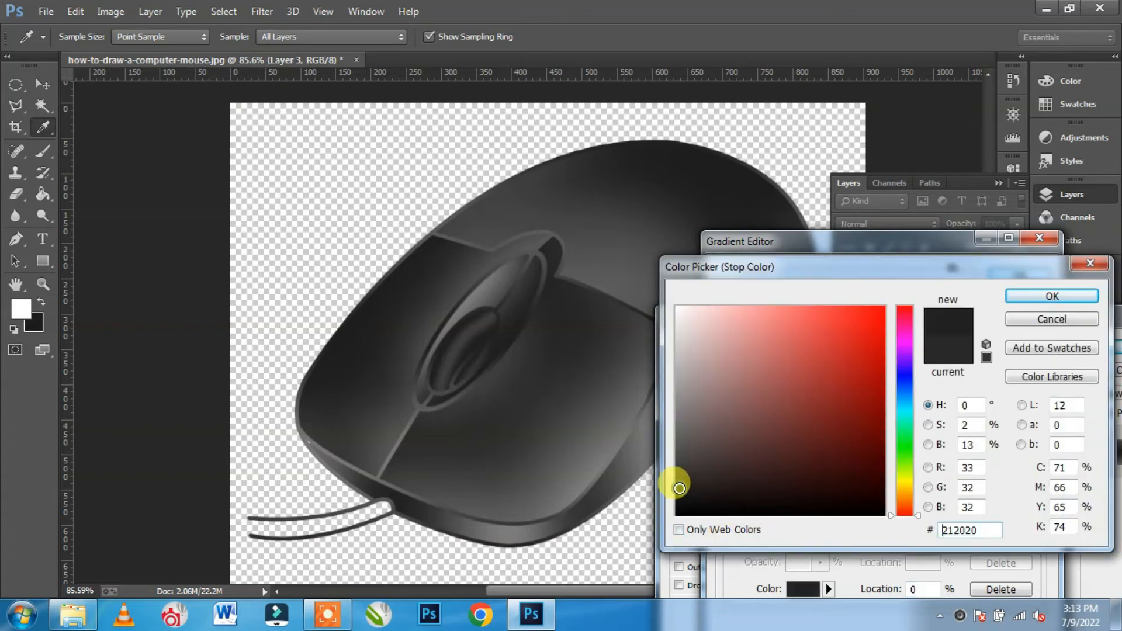
pyautogui.moveTo(674, 496); pyautogui.dragTo(677, 561)
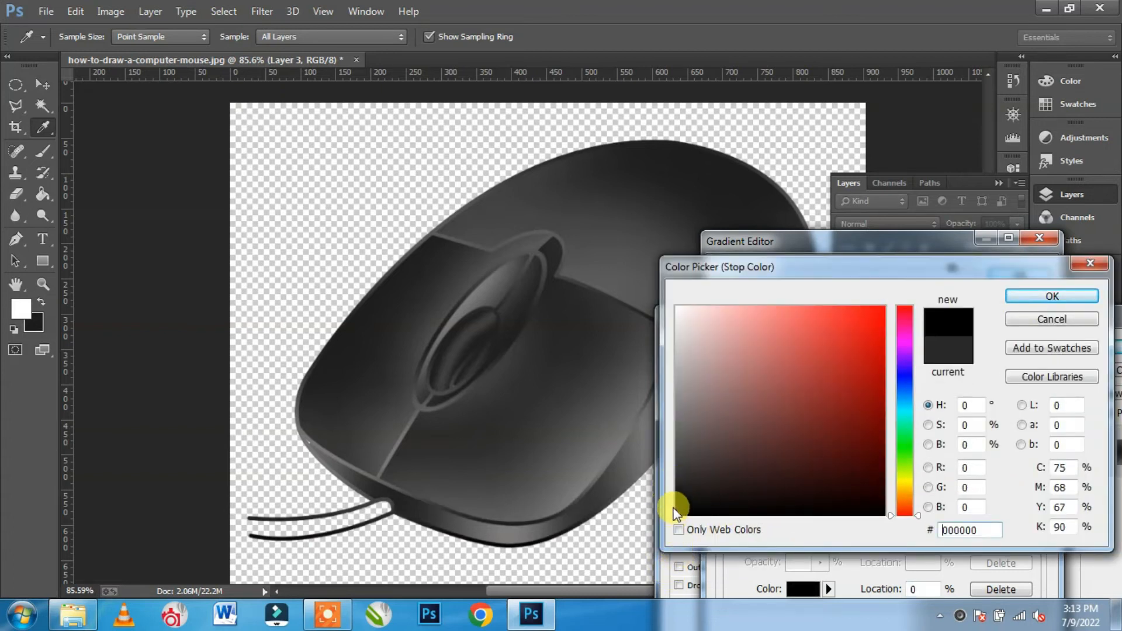
pyautogui.click(675, 477)
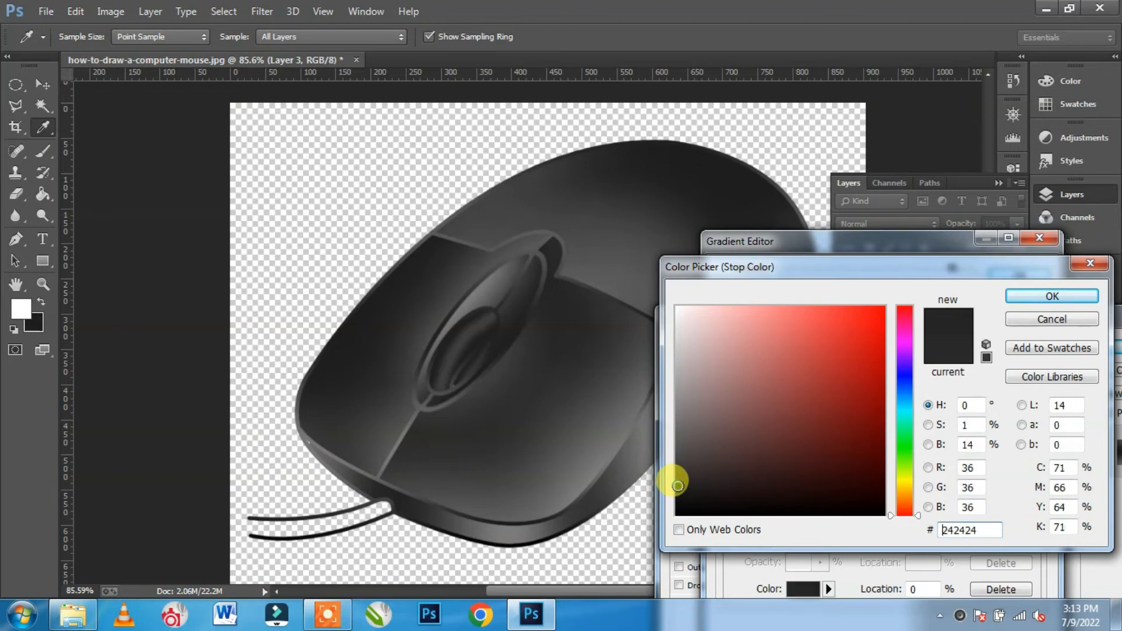
pyautogui.click(1052, 296)
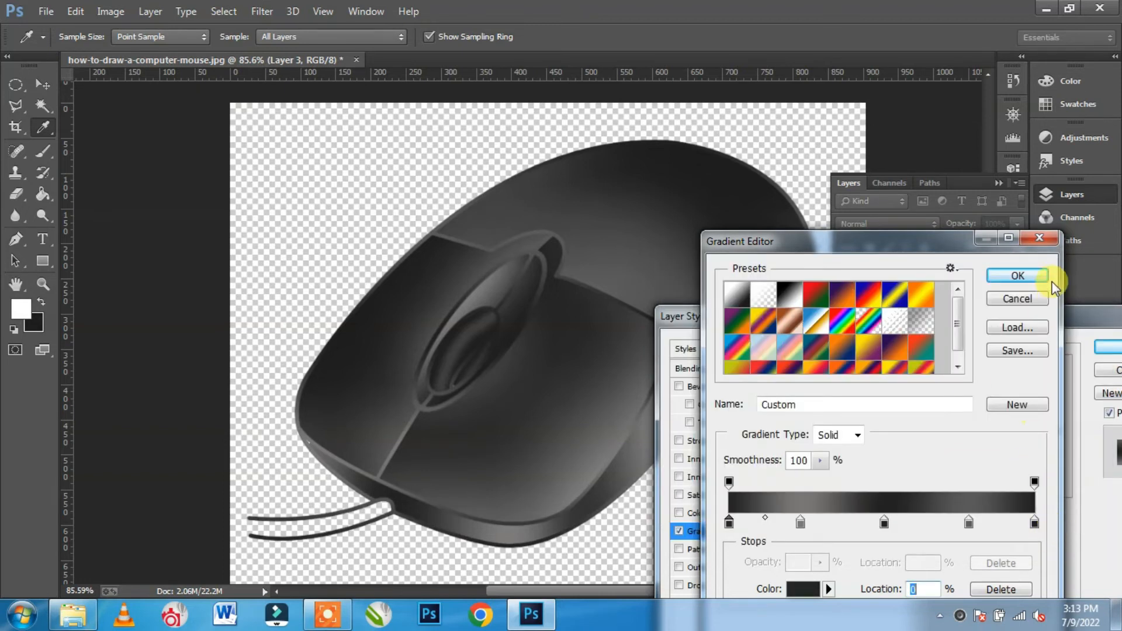
pyautogui.click(1032, 276)
# Step: Reopen the overlay's gradient for editing and recolour the 78% stop a lighter neutral grey
pyautogui.click(903, 407)
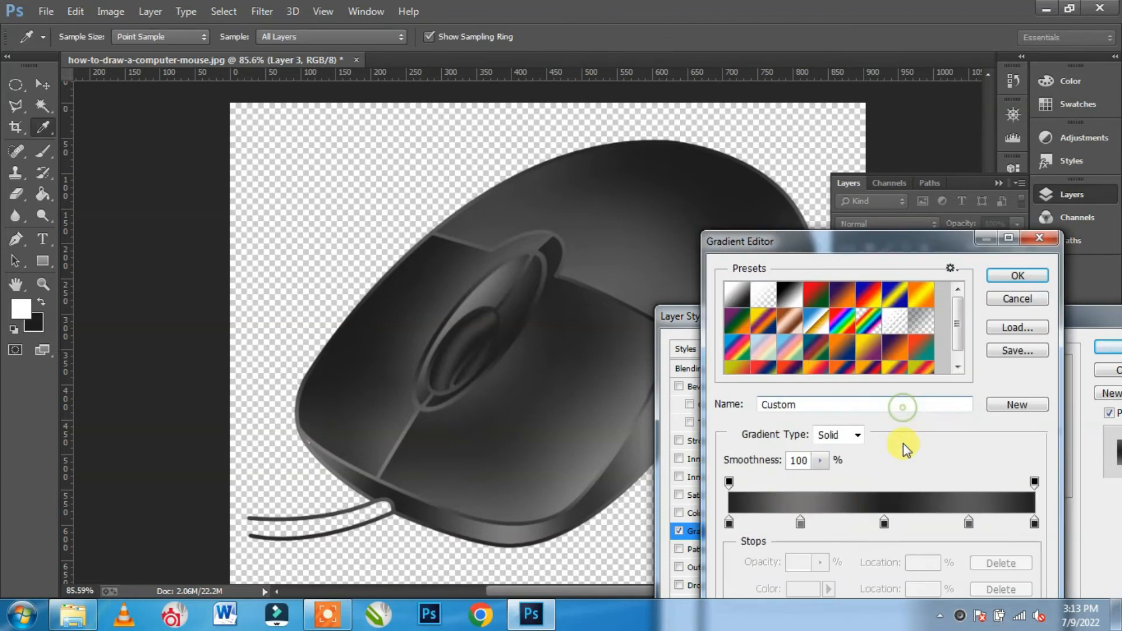
pyautogui.doubleClick(968, 522)
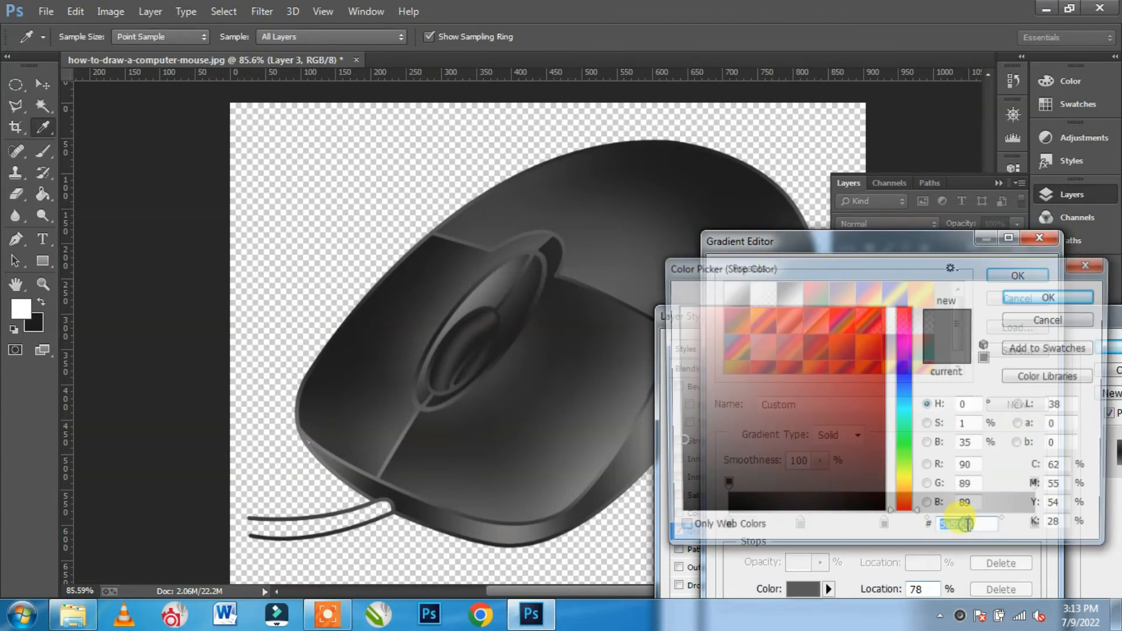
pyautogui.click(676, 393)
pyautogui.moveTo(676, 446); pyautogui.dragTo(677, 383)
pyautogui.click(1024, 300)
# Step: Set the gradient's 24% stop to light grey #a2a2a2 and apply the Gradient Overlay to Layer 3
pyautogui.doubleClick(800, 522)
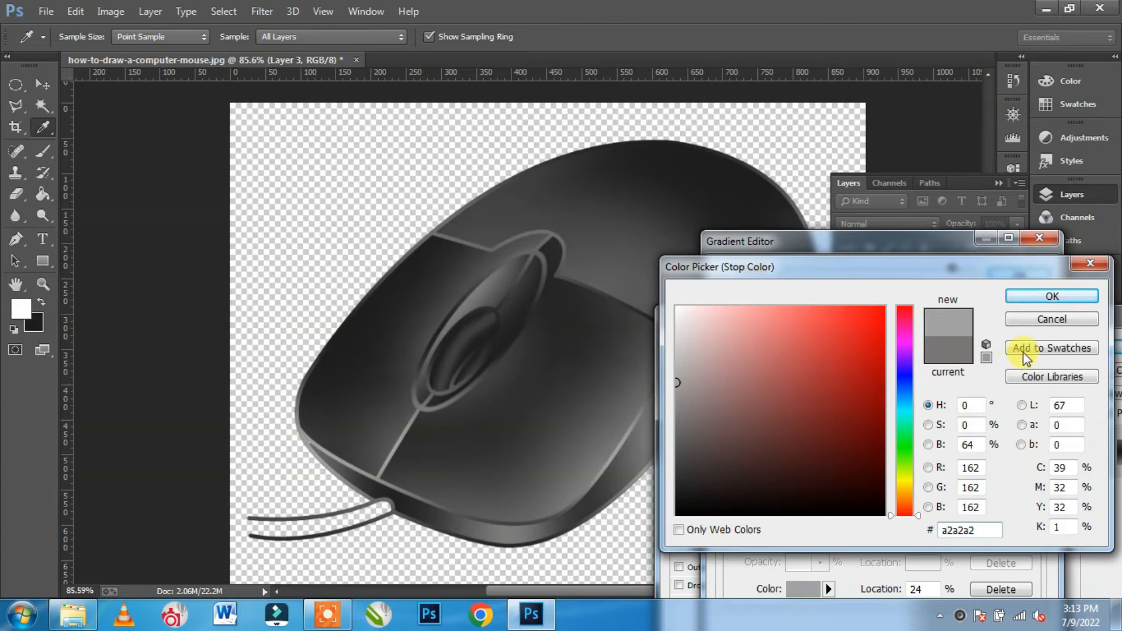
pyautogui.click(1052, 296)
pyautogui.click(1017, 276)
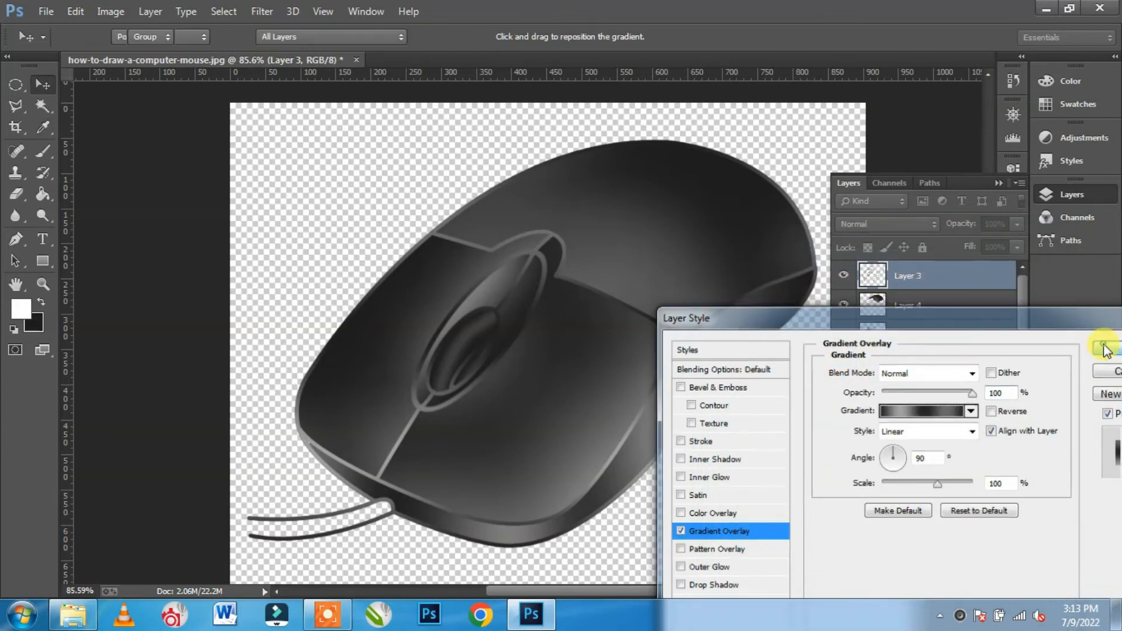
pyautogui.click(1091, 322)
# Step: Group Layer 3 through Layer 10 together and make Group 1 the active group
pyautogui.scroll(-1, 935, 456)
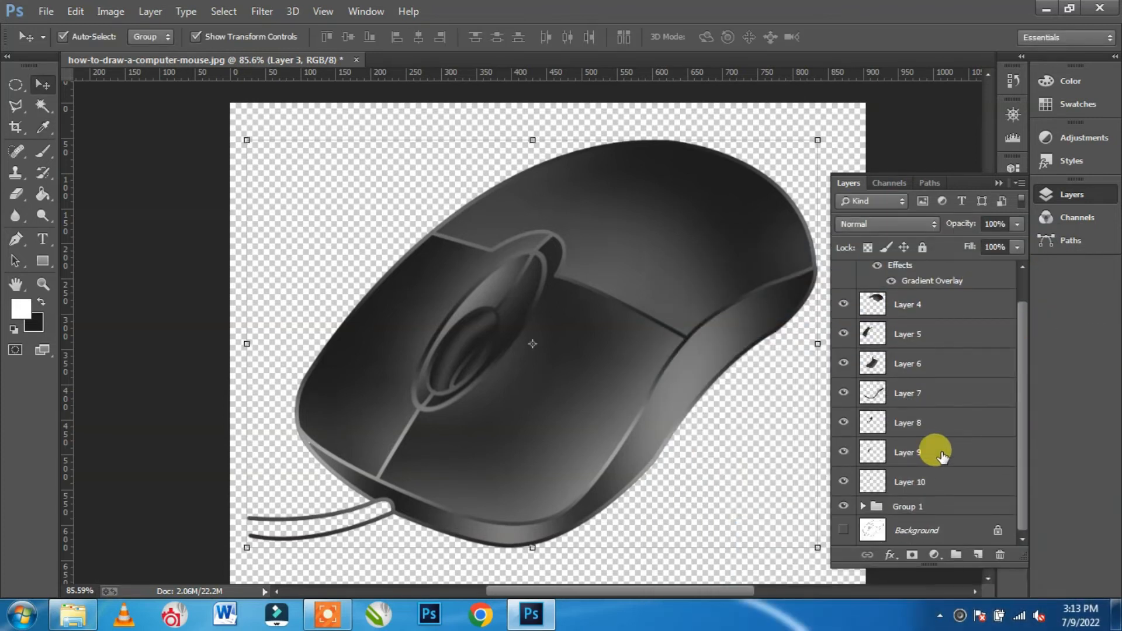
pyautogui.keyDown('shift'); pyautogui.click(936, 484); pyautogui.keyUp('shift')
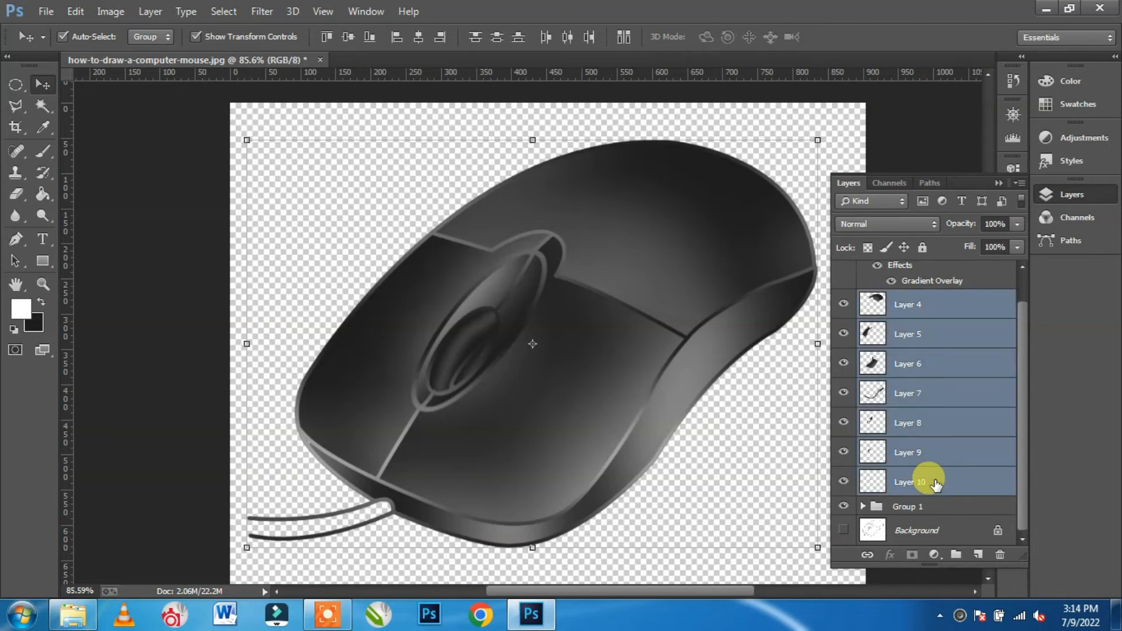
pyautogui.hotkey('ctrl', 'g')
pyautogui.click(952, 292)
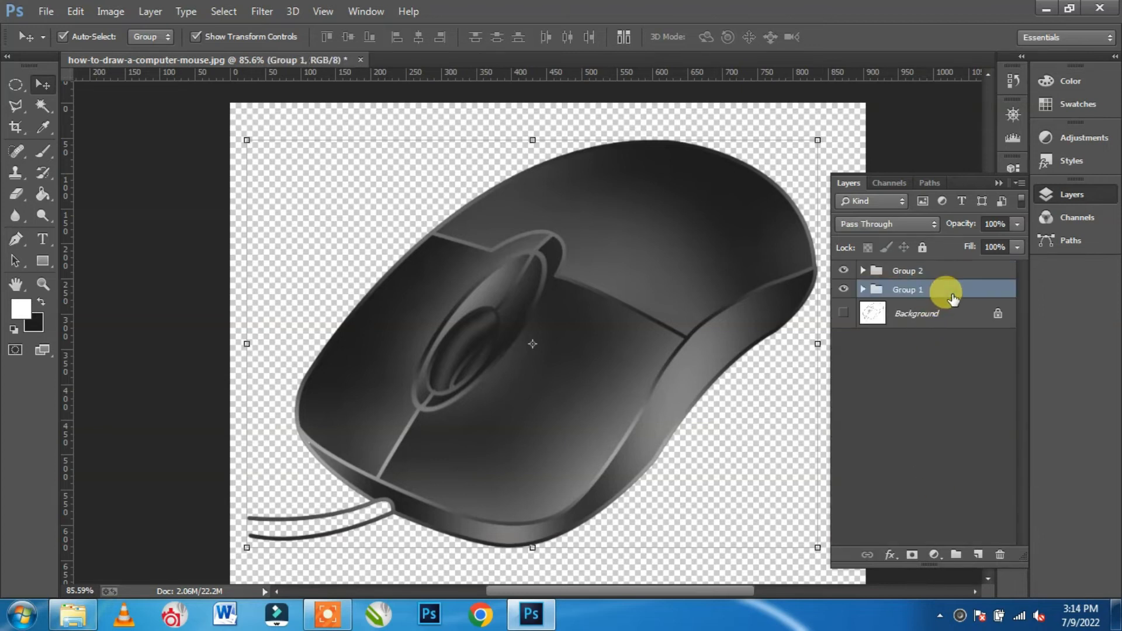
# Step: Add an empty layer above Group 1, and show the Background layer filled with solid white
pyautogui.click(978, 554)
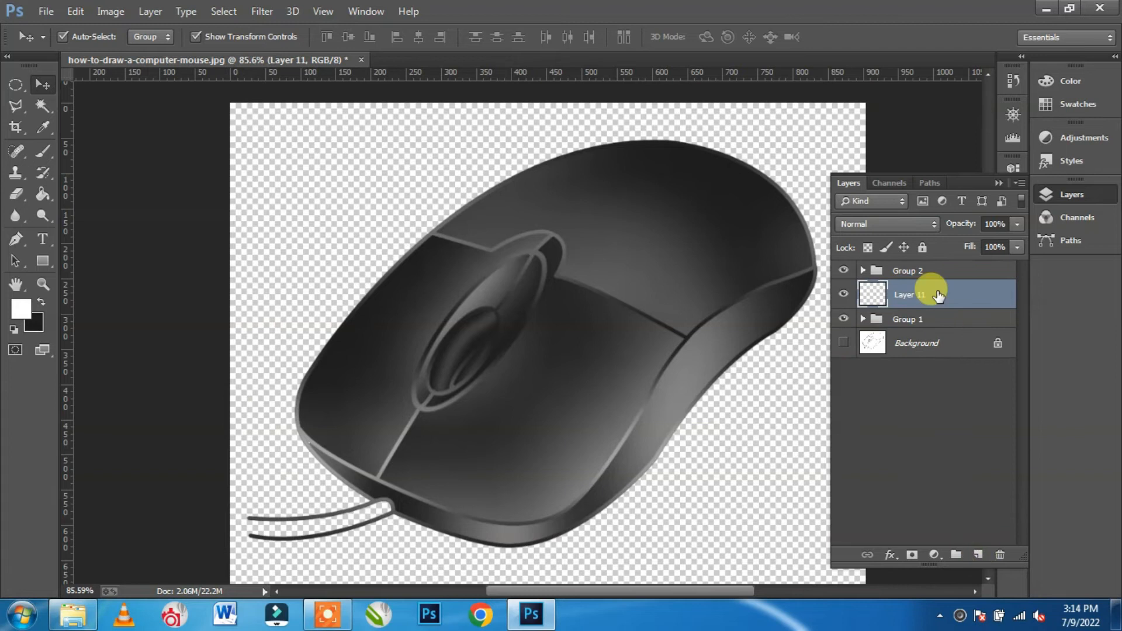
pyautogui.click(930, 554)
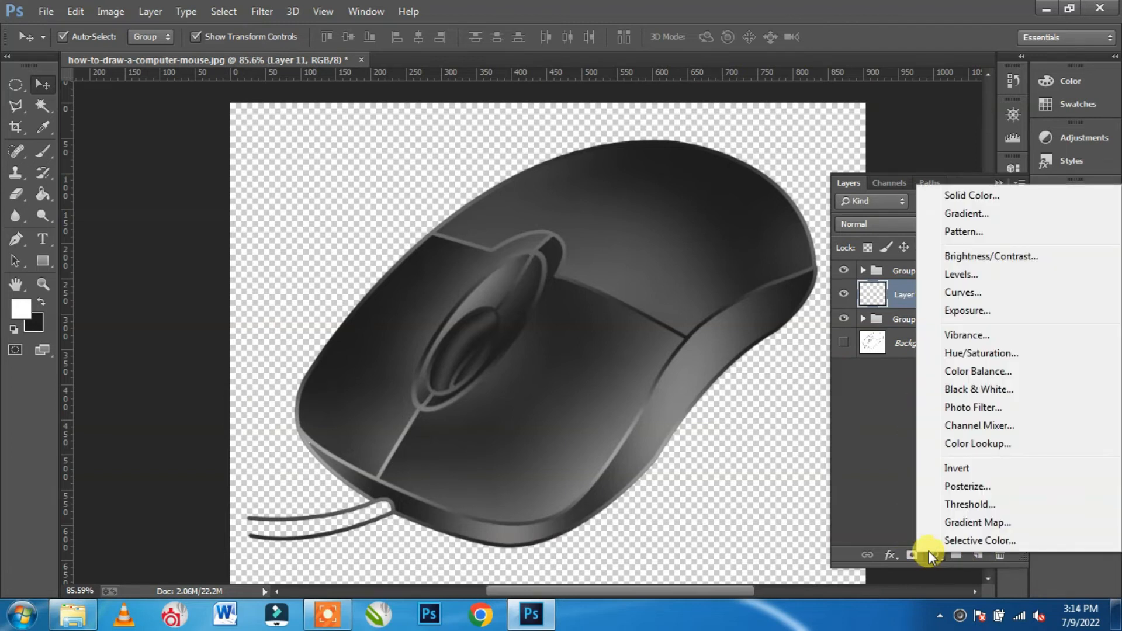
pyautogui.click(917, 125)
pyautogui.click(783, 139)
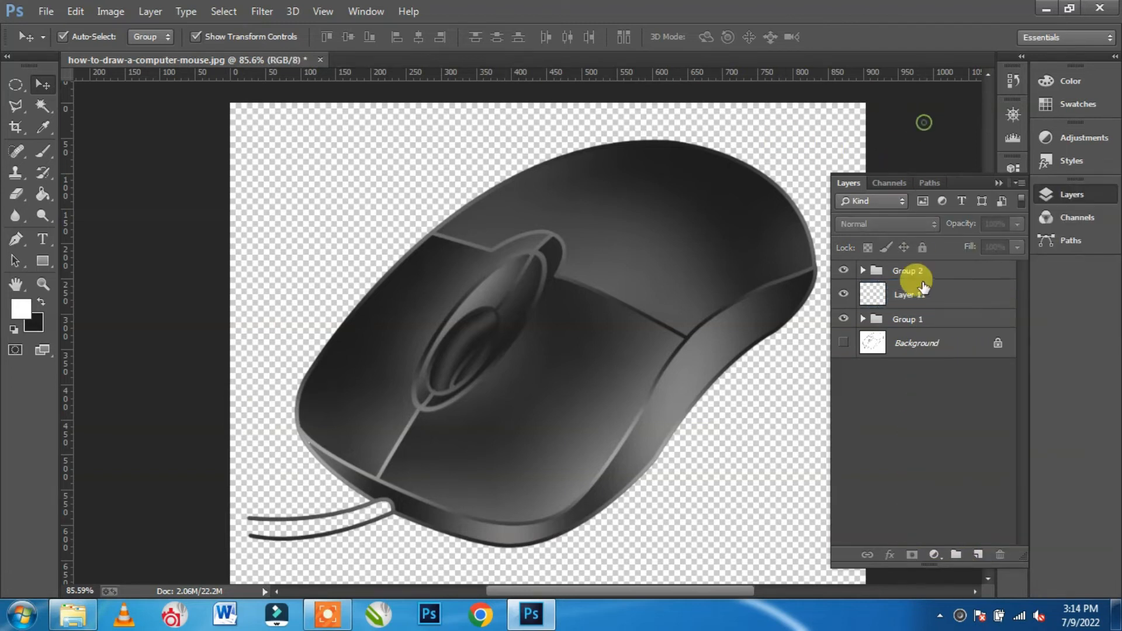
pyautogui.click(844, 343)
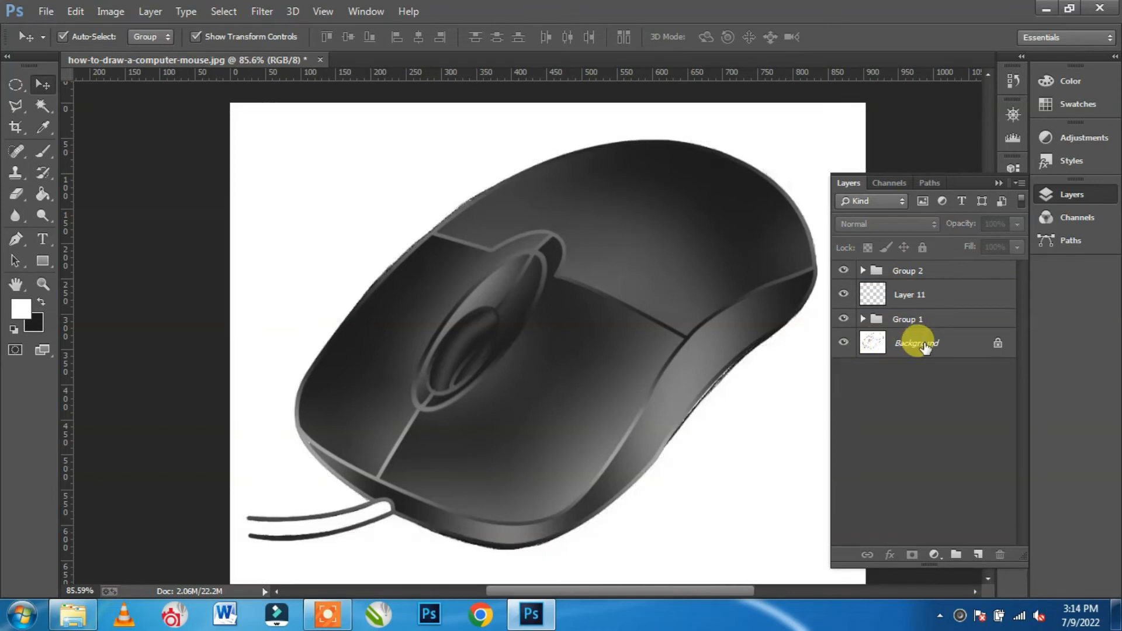
pyautogui.click(914, 343)
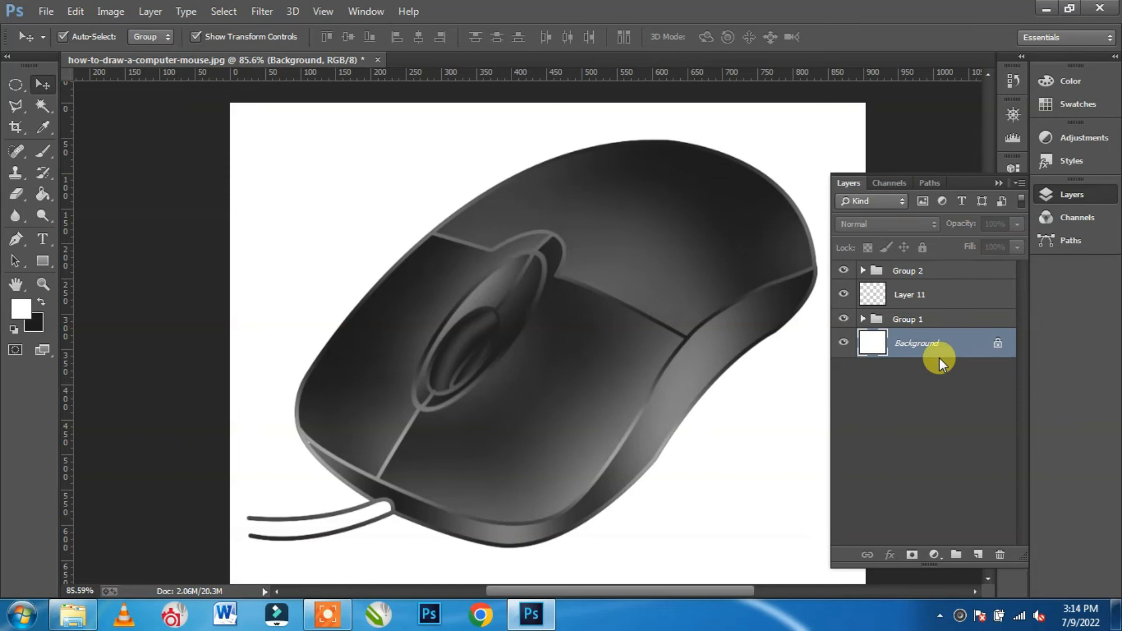
# Step: Resize the canvas to 1920 pixels wide by 1080 pixels high, keeping the anchor at the centre
pyautogui.click(109, 11)
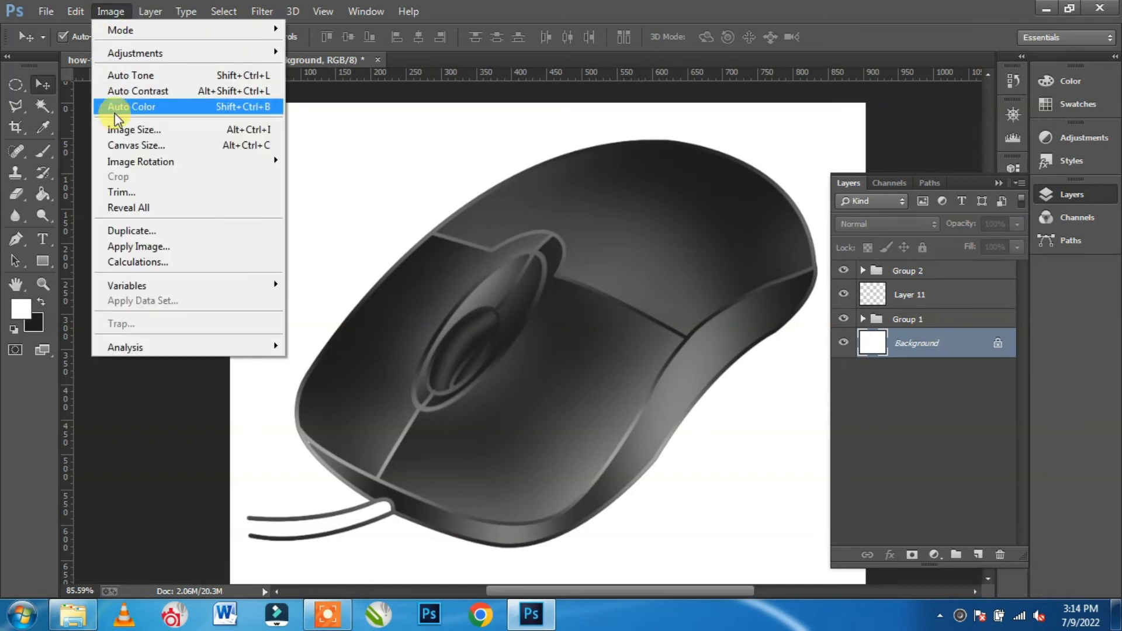
pyautogui.click(142, 146)
pyautogui.doubleClick(546, 218)
pyautogui.write('1920')
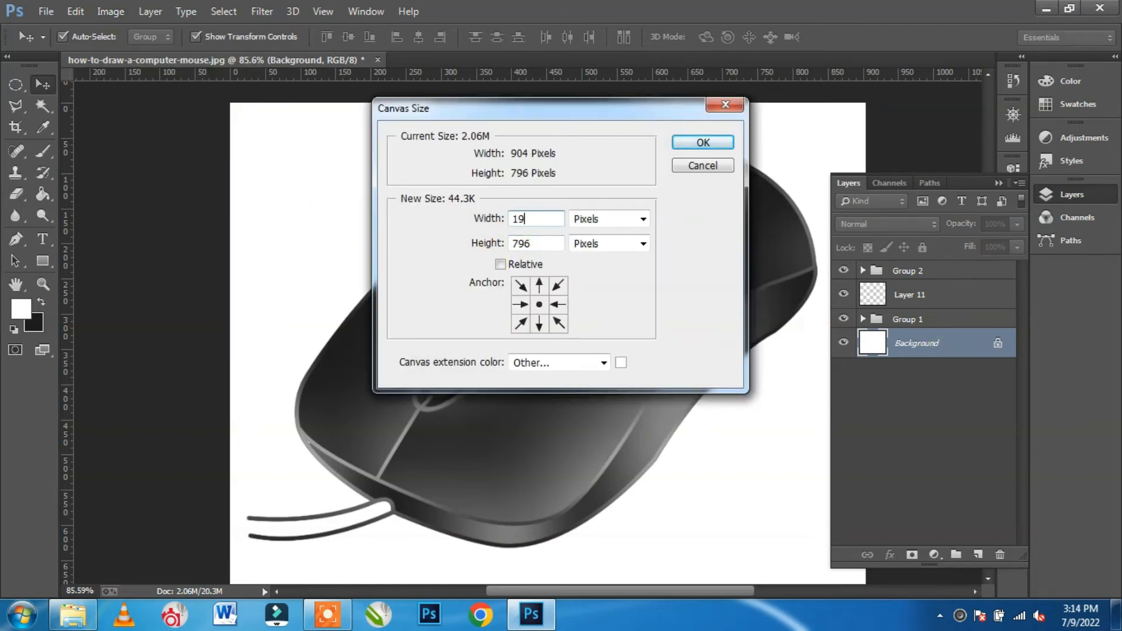
pyautogui.press('Tab')
pyautogui.write('10')
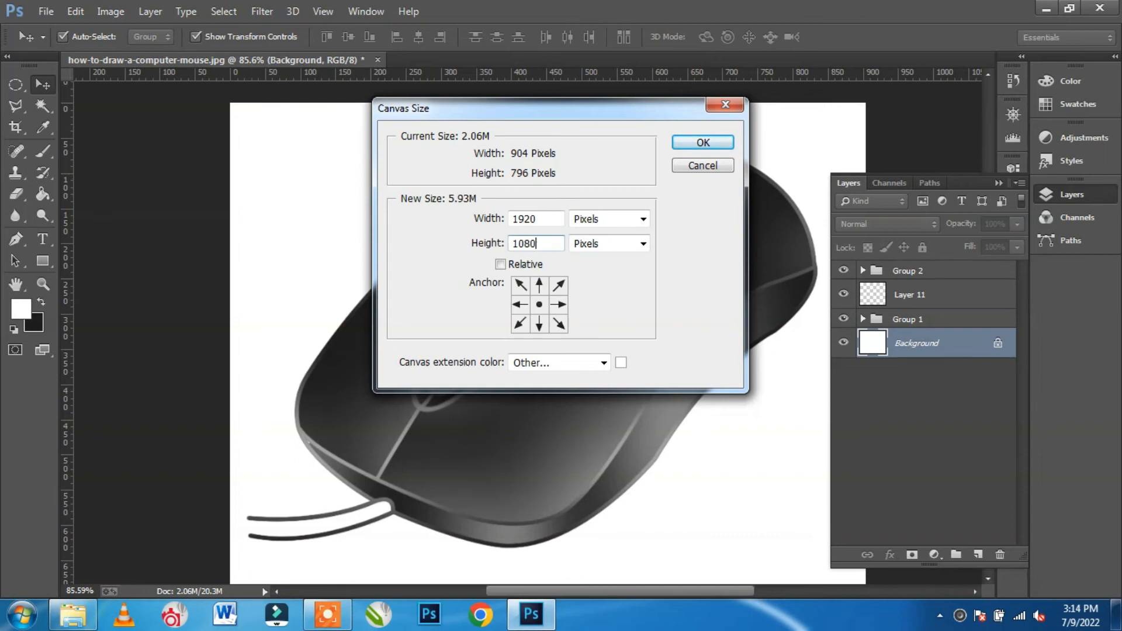
pyautogui.press('Return')
pyautogui.scroll(-5, 476, 258)
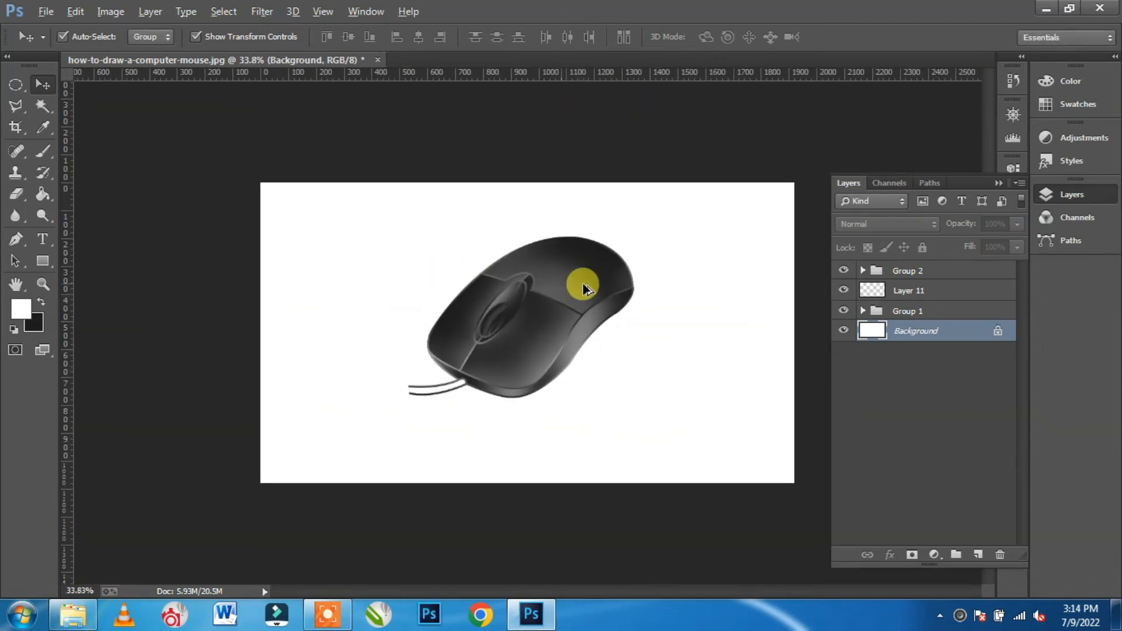
pyautogui.click(915, 290)
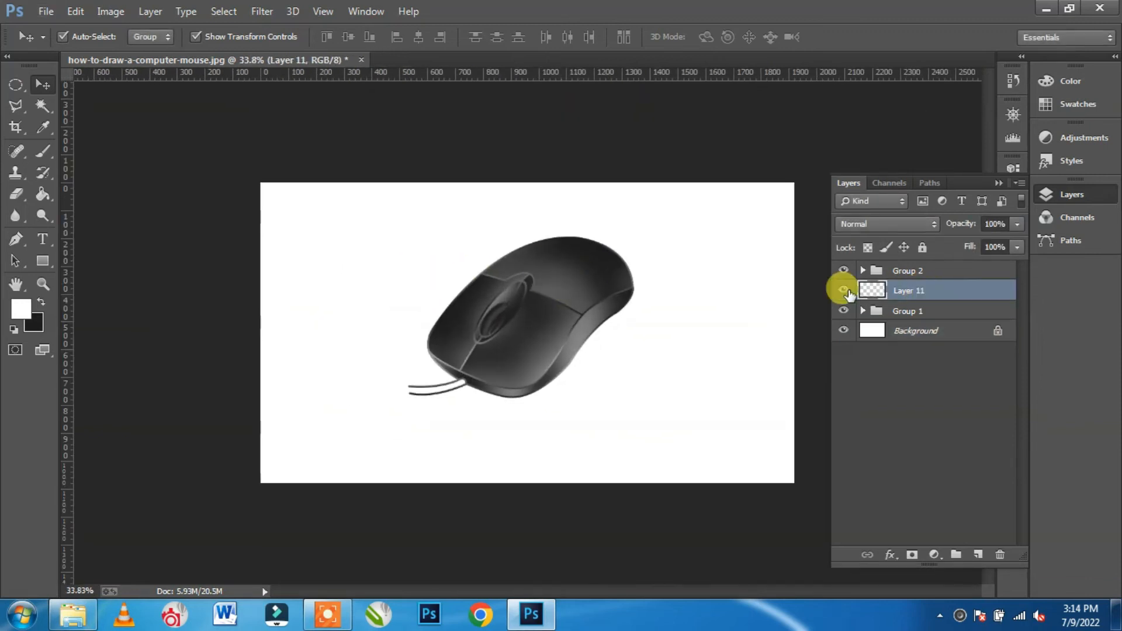
pyautogui.click(915, 275)
pyautogui.click(844, 270)
pyautogui.click(843, 270)
pyautogui.moveTo(548, 283); pyautogui.dragTo(633, 278)
pyautogui.hotkey('ctrl', 'z')
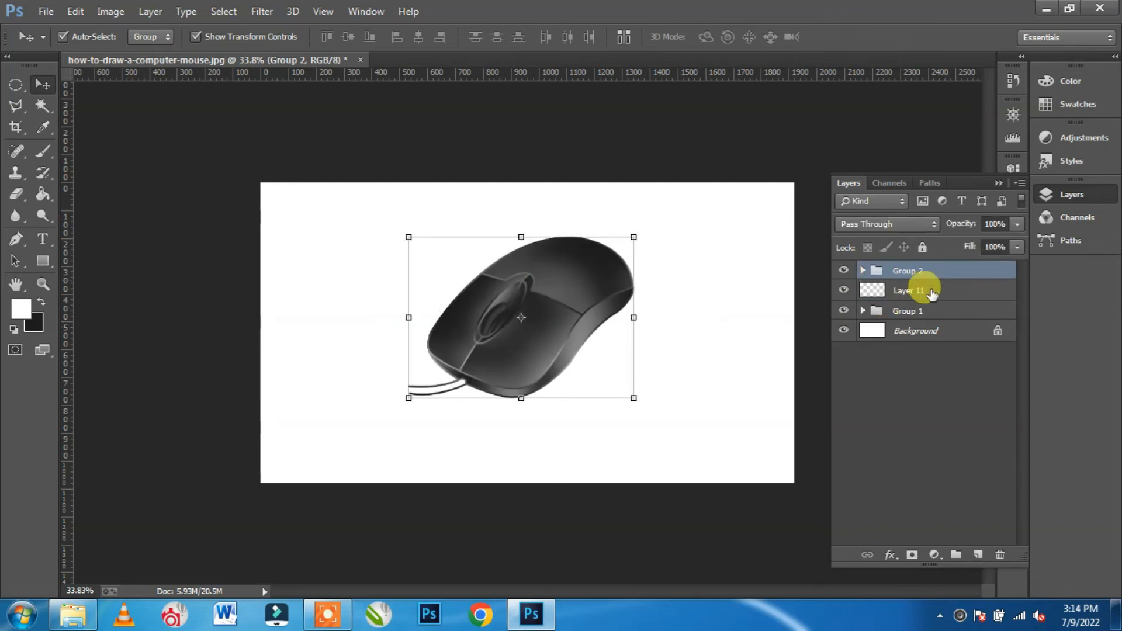
# Step: Hide Group 1, then enlarge Group 2 to about 142% and place it in the right half of the canvas
pyautogui.click(844, 310)
pyautogui.moveTo(569, 273); pyautogui.dragTo(706, 275)
pyautogui.click(544, 399)
pyautogui.moveTo(544, 399); pyautogui.dragTo(498, 433)
pyautogui.moveTo(709, 263); pyautogui.dragTo(686, 279)
pyautogui.press('Left')
pyautogui.press('Left')
pyautogui.press('Left')
pyautogui.press('Left')
pyautogui.press('Left')
pyautogui.press('Left')
pyautogui.press('Left')
pyautogui.press('Left')
pyautogui.press('Left')
pyautogui.press('Left')
pyautogui.press('Up')
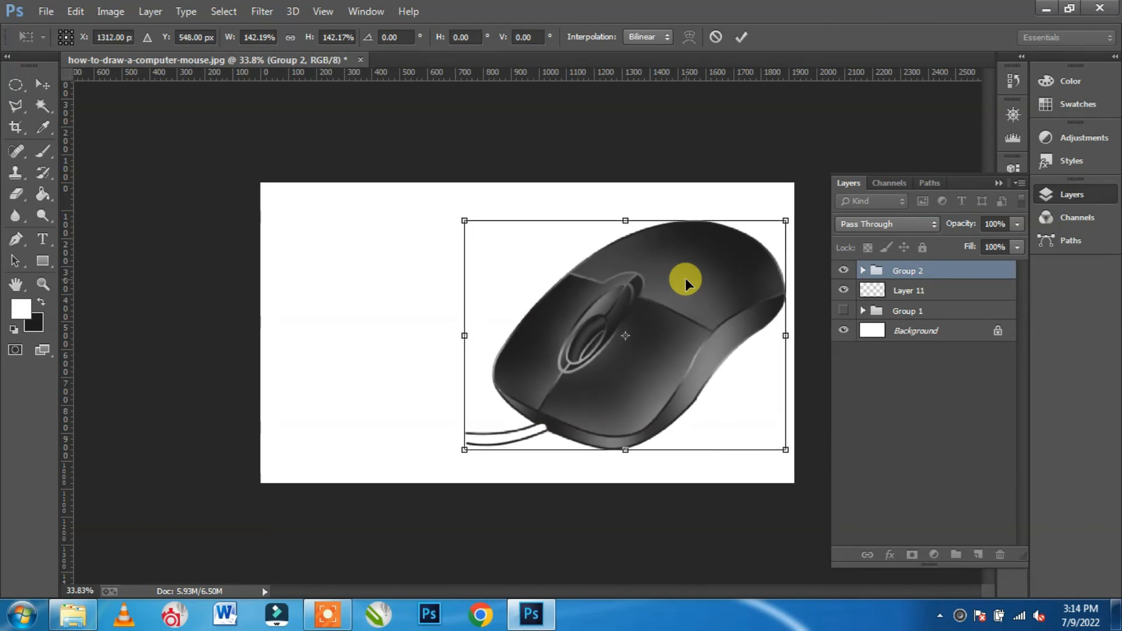
pyautogui.click(741, 37)
pyautogui.click(881, 146)
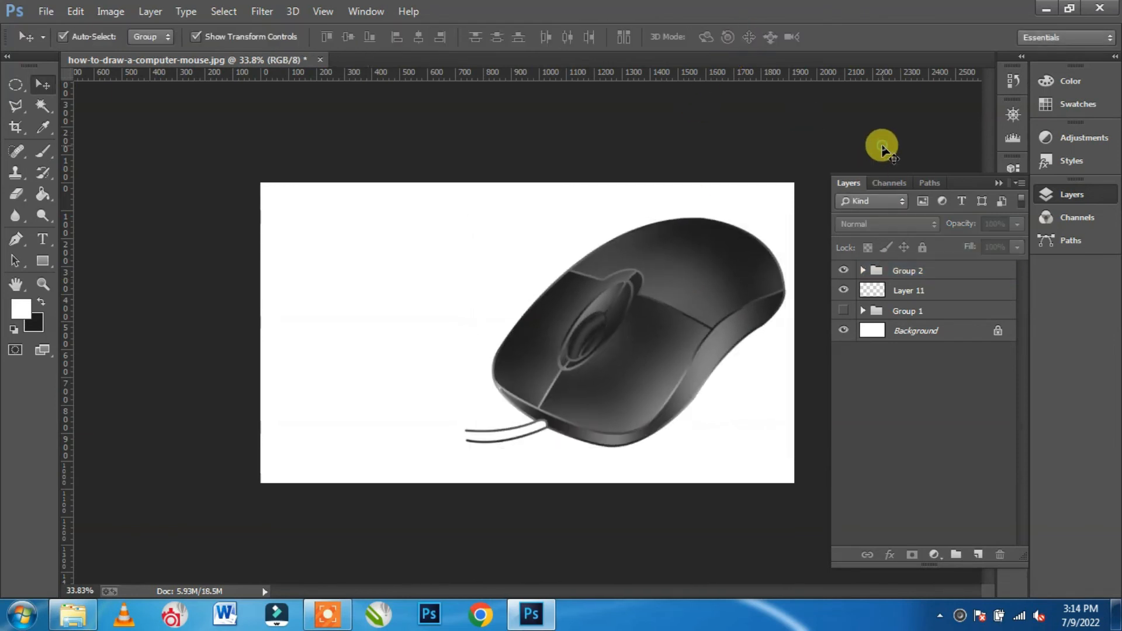
# Step: Fill the empty Layer 11 with white using the Paint Bucket
pyautogui.click(912, 311)
pyautogui.click(903, 290)
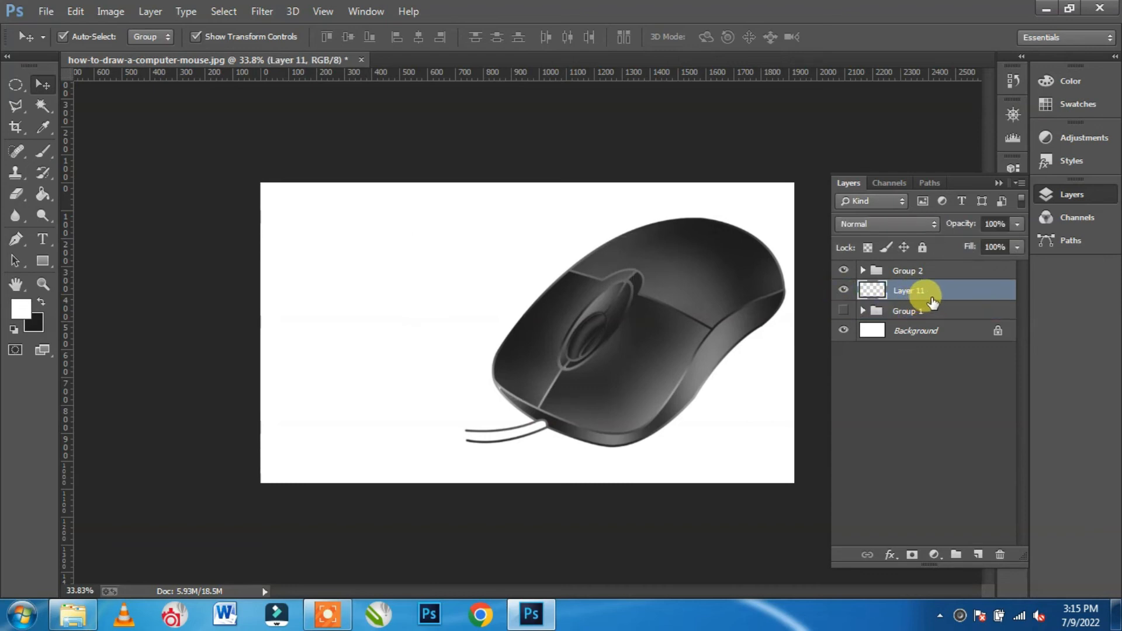
pyautogui.click(844, 290)
pyautogui.click(844, 290)
pyautogui.click(40, 197)
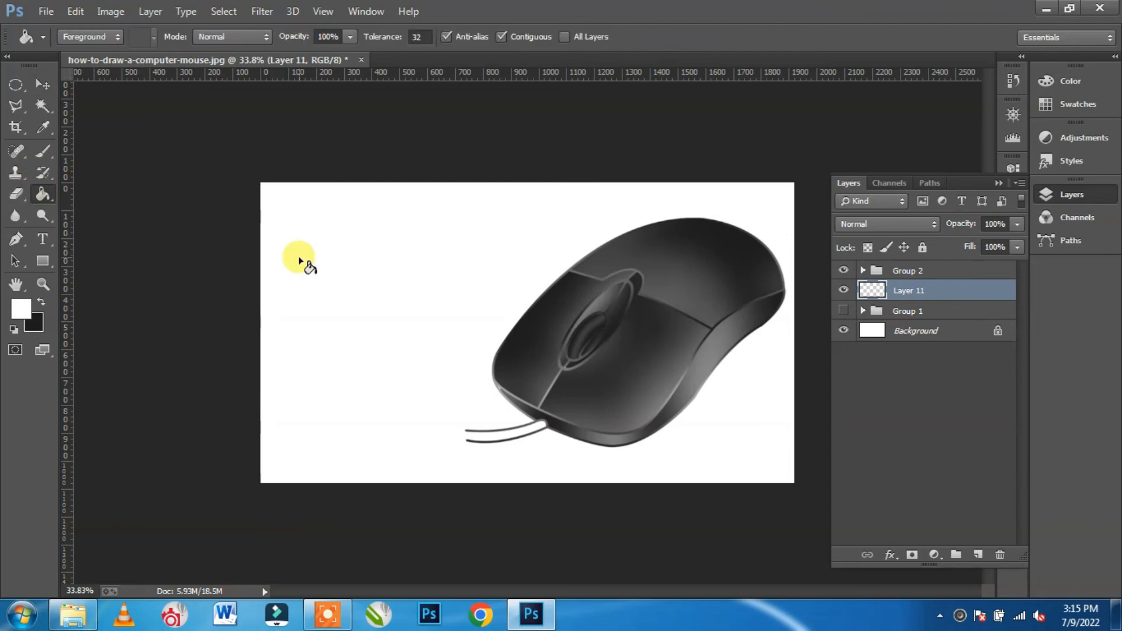
pyautogui.click(42, 86)
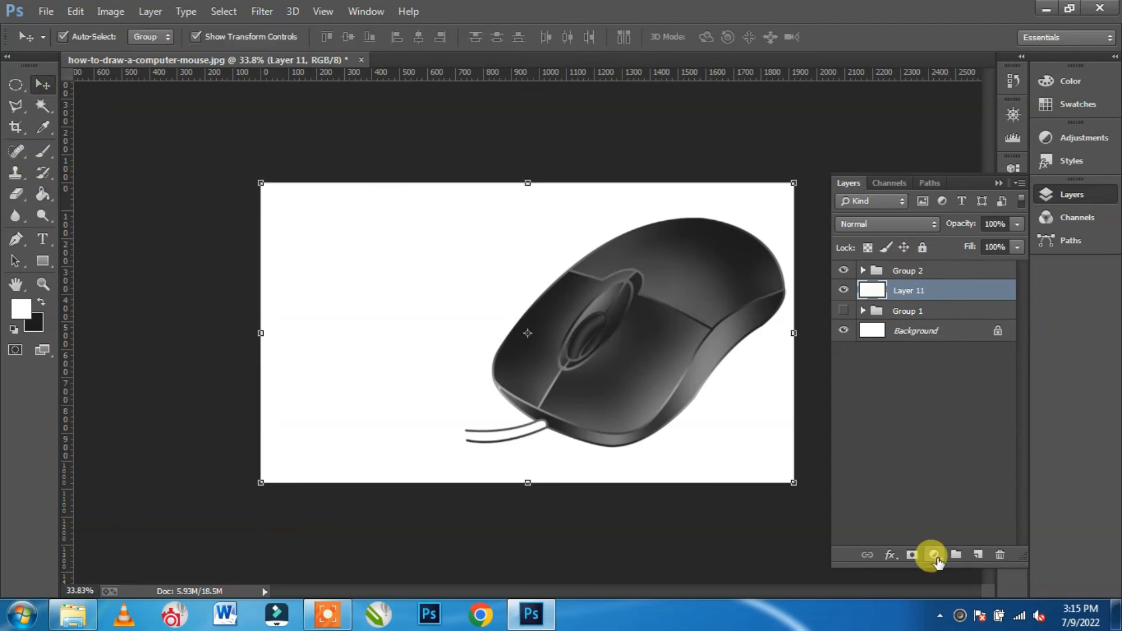
# Step: Add a Gradient Fill layer above Layer 11 using the Black, White preset
pyautogui.click(934, 555)
pyautogui.click(950, 218)
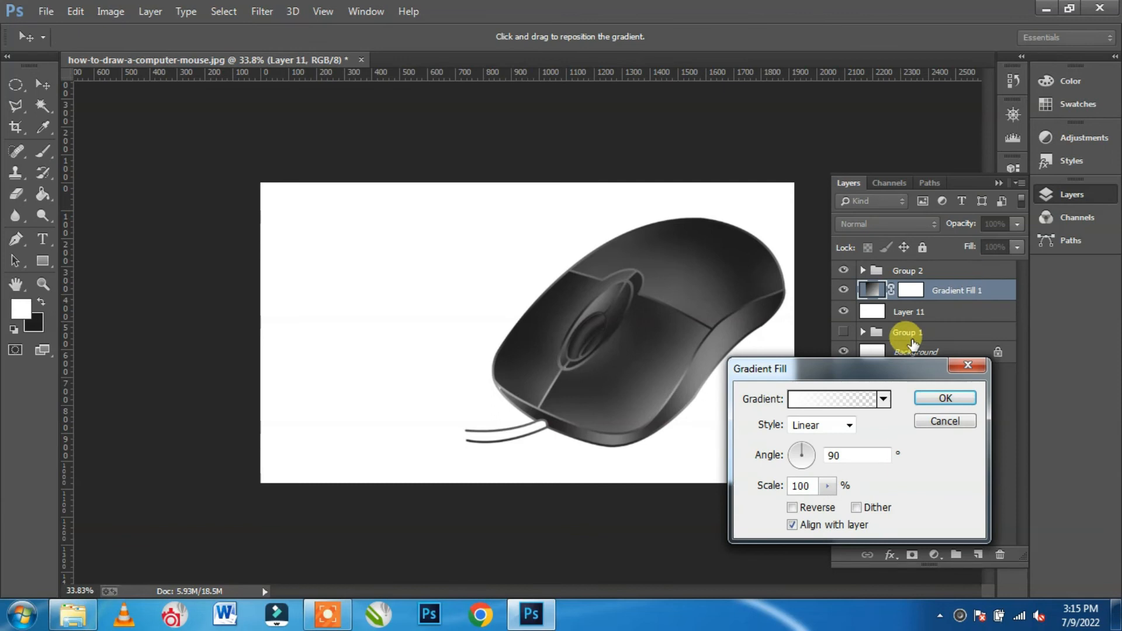
pyautogui.click(842, 399)
pyautogui.click(736, 295)
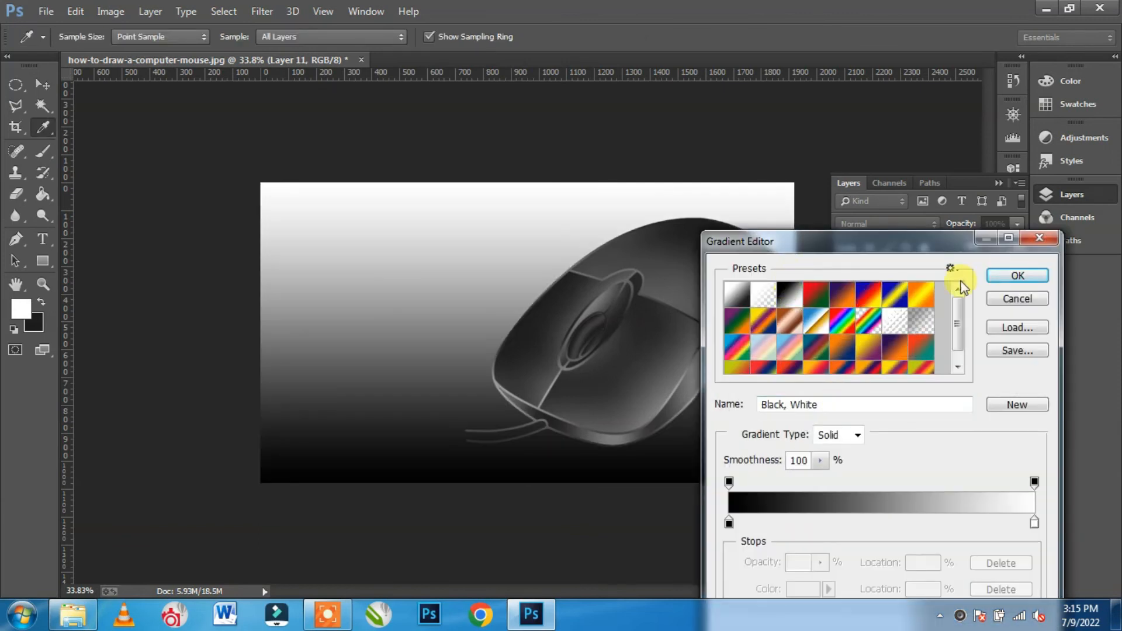
pyautogui.click(1017, 275)
# Step: Make the gradient fill radial and reversed at 179% scale, and shift its bright centre behind the mouse
pyautogui.click(847, 427)
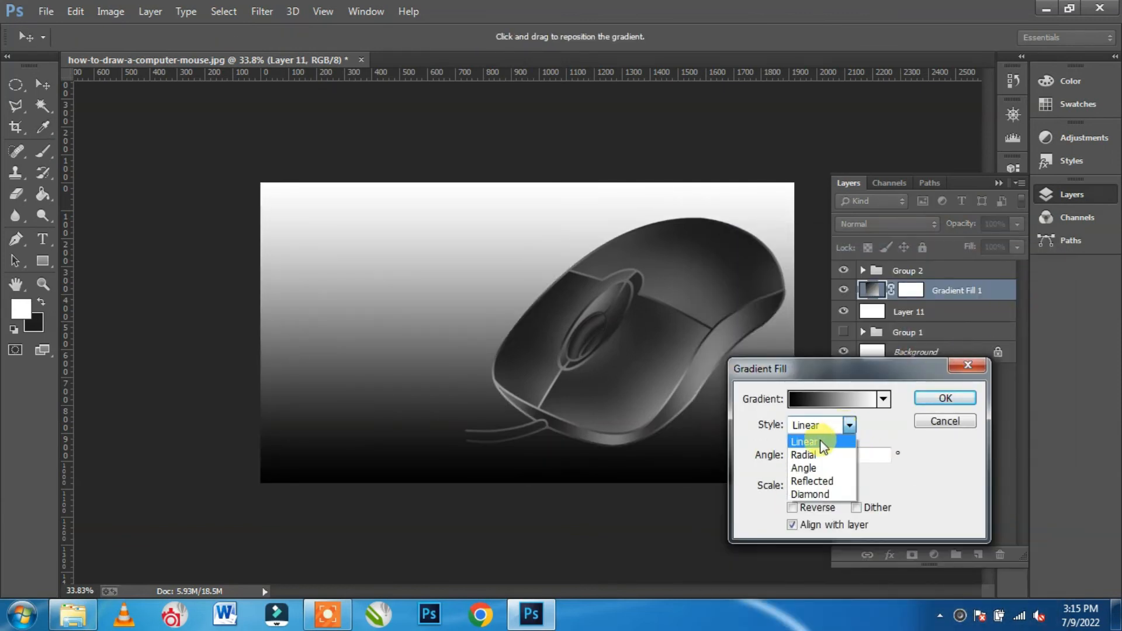
pyautogui.click(816, 447)
pyautogui.click(794, 507)
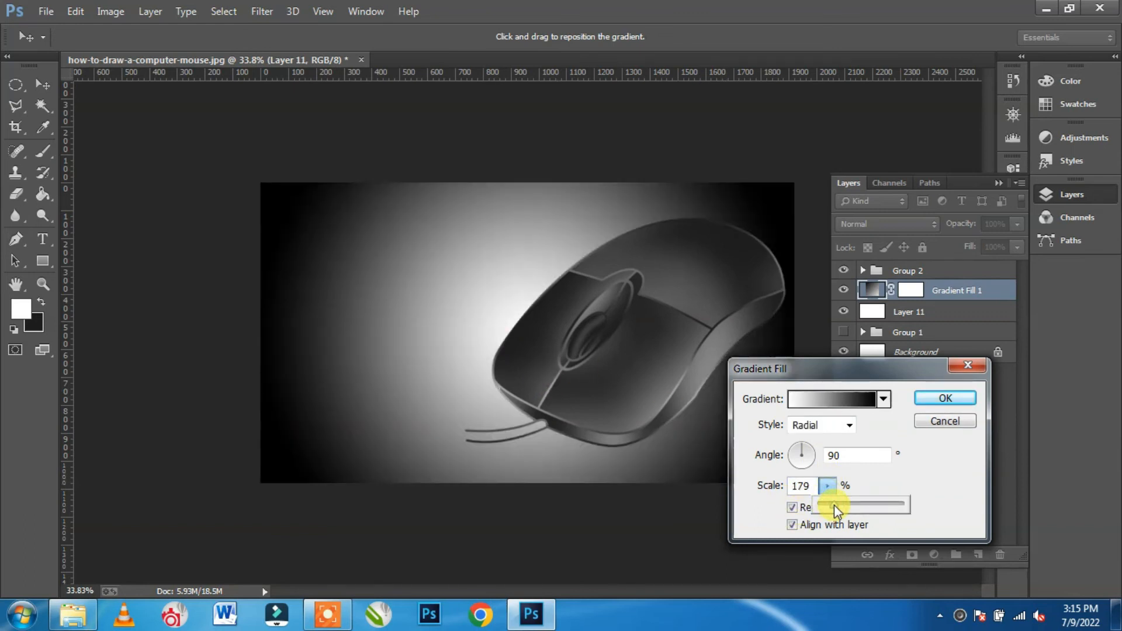
pyautogui.click(960, 467)
pyautogui.moveTo(433, 348); pyautogui.dragTo(575, 364)
# Step: Recolour the gradient's black stop to grey #4d4d4d and accept the edited gradient
pyautogui.click(825, 399)
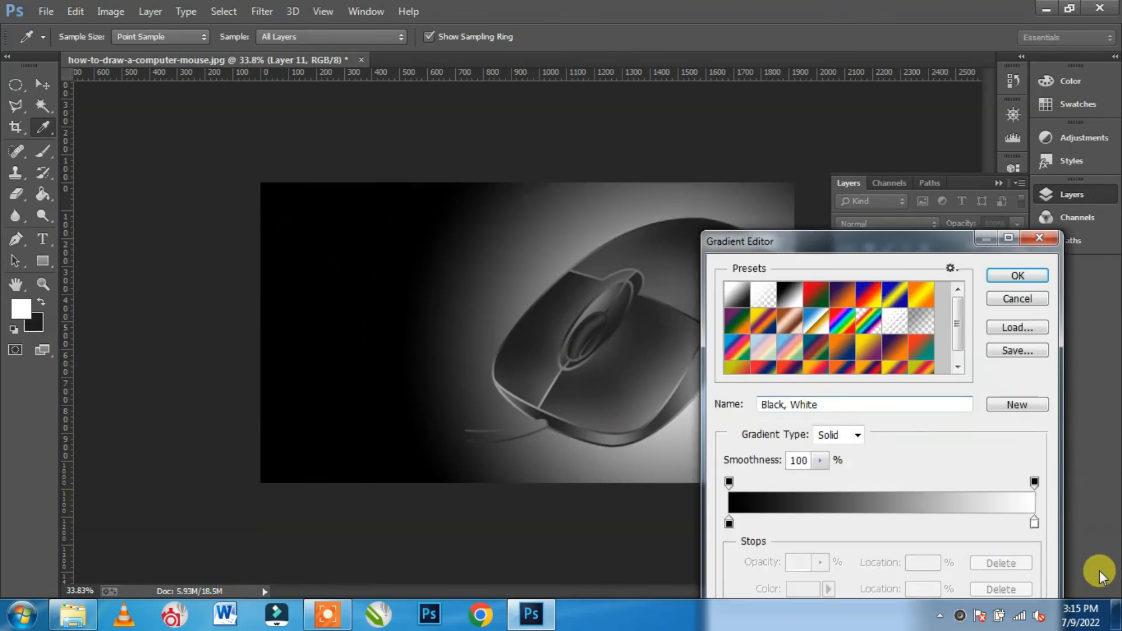
pyautogui.doubleClick(728, 521)
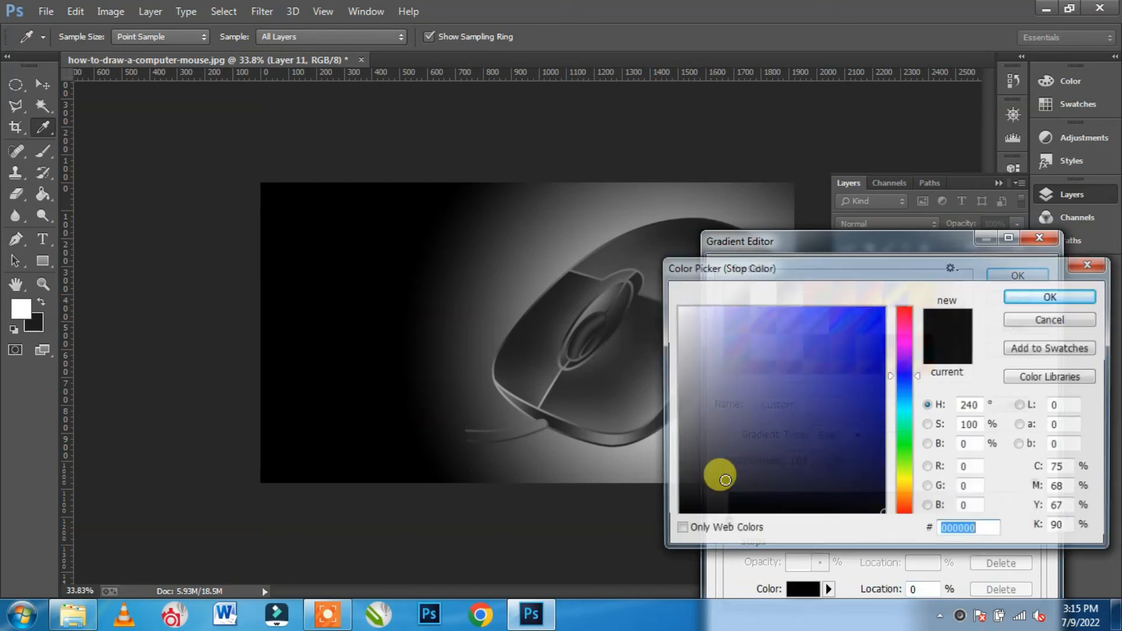
pyautogui.moveTo(685, 473)
pyautogui.mouseDown()
pyautogui.moveTo(676, 464)
pyautogui.moveTo(670, 478)
pyautogui.mouseUp()
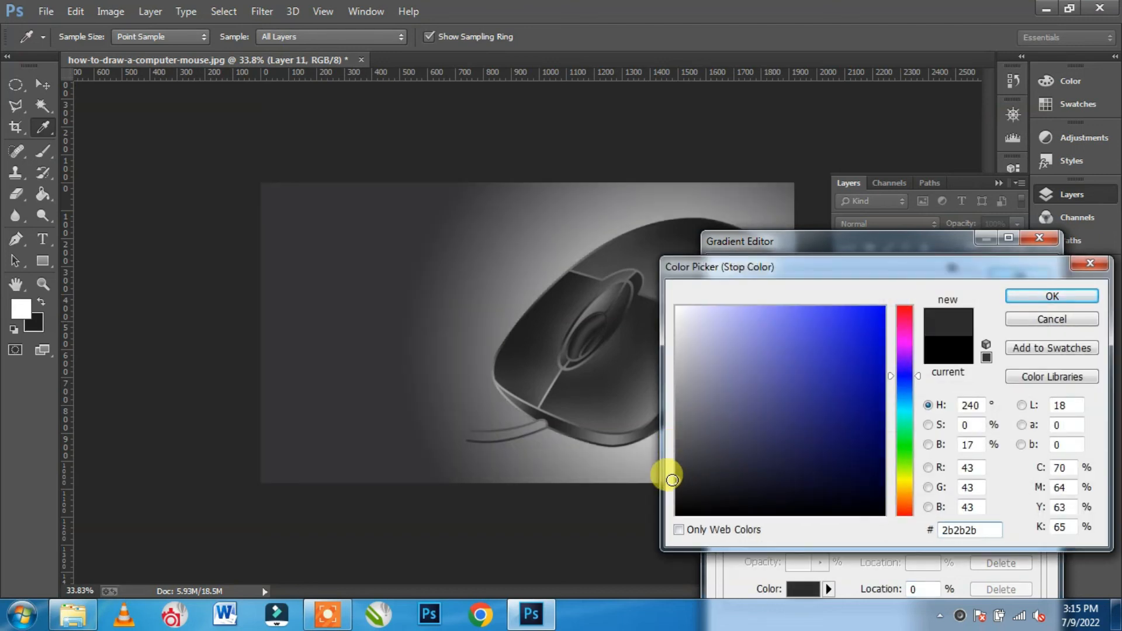
pyautogui.click(676, 452)
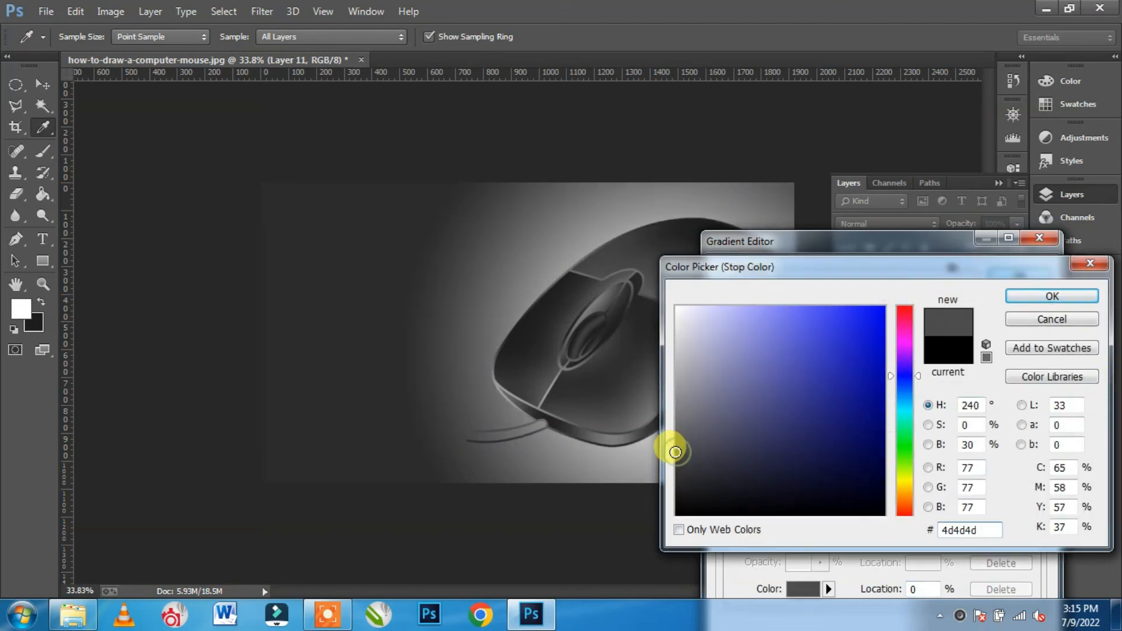
pyautogui.click(1052, 297)
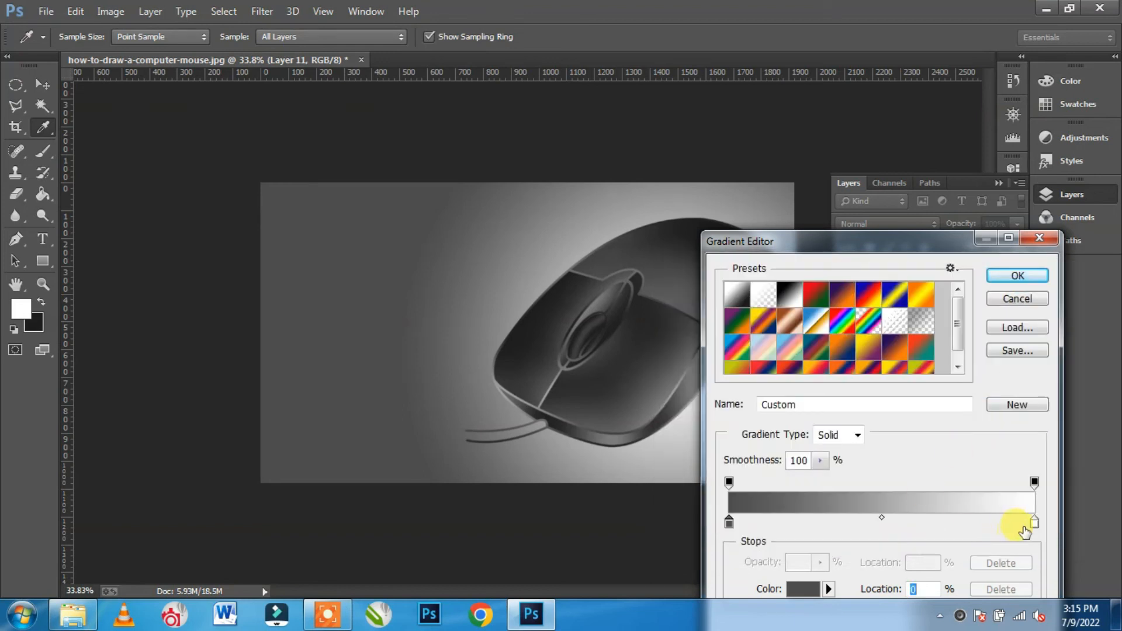
pyautogui.doubleClick(1035, 522)
pyautogui.click(1041, 299)
pyautogui.moveTo(883, 236); pyautogui.dragTo(916, 225)
pyautogui.click(1047, 264)
# Step: Move the gradient's bright centre further towards the mouse's lower right side and apply the Gradient Fill
pyautogui.moveTo(783, 355); pyautogui.dragTo(855, 355)
pyautogui.moveTo(709, 366); pyautogui.dragTo(734, 373)
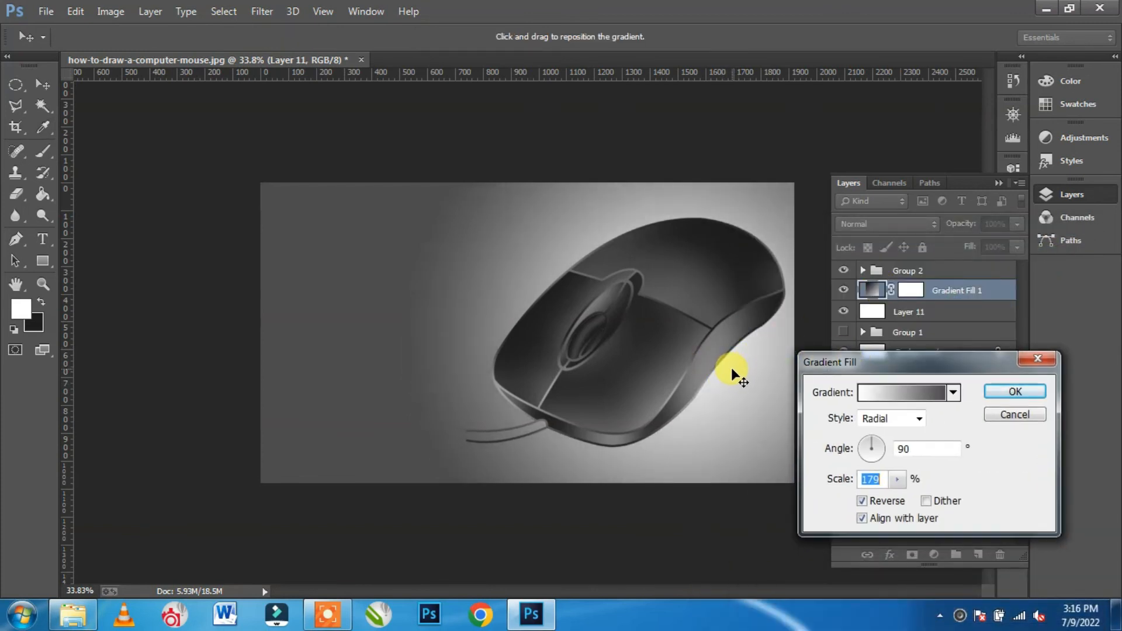
pyautogui.click(1016, 391)
# Step: Add a new empty layer above Group 2 at the top of the layer stack
pyautogui.moveTo(912, 290); pyautogui.dragTo(938, 261)
pyautogui.click(935, 270)
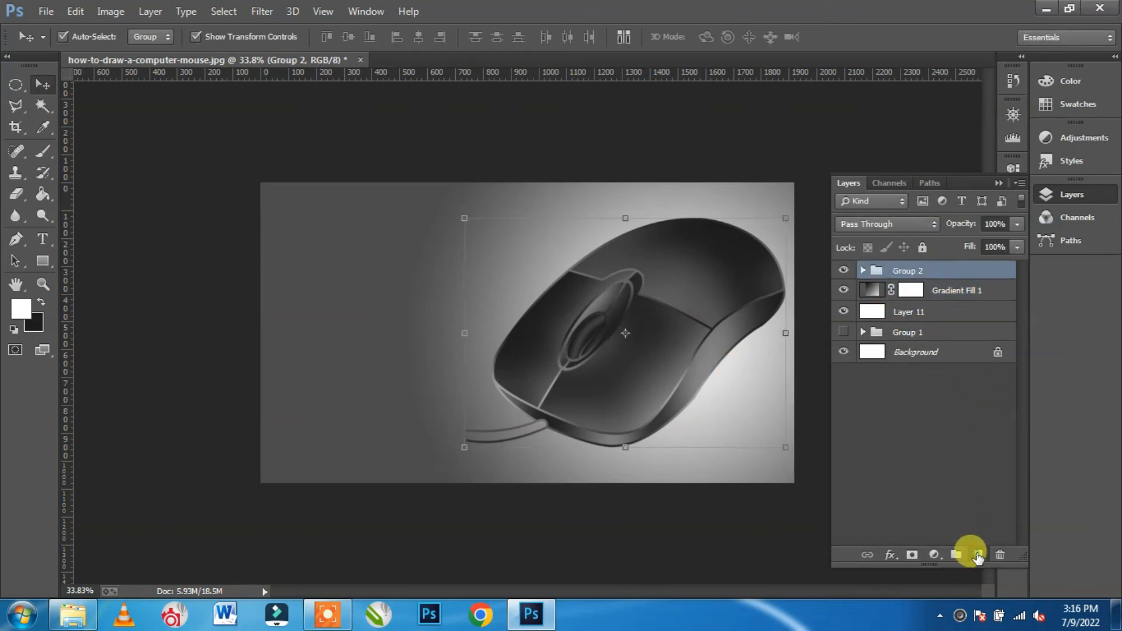
pyautogui.click(978, 554)
pyautogui.scroll(1, 711, 406)
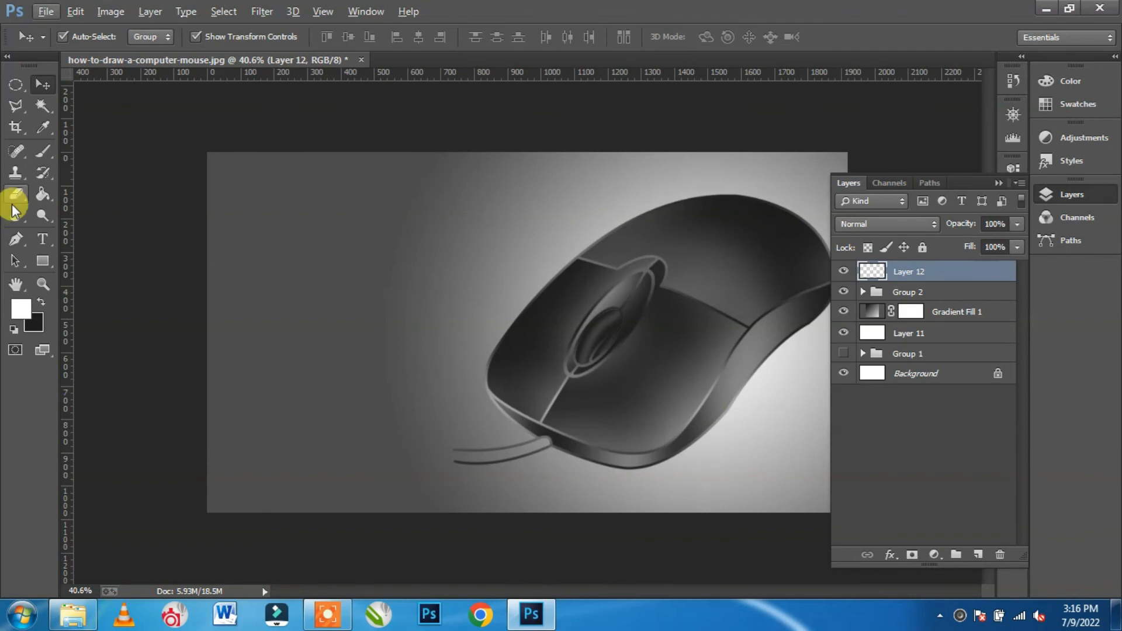
# Step: Set the Brush tool's opacity and flow to 100%
pyautogui.click(42, 149)
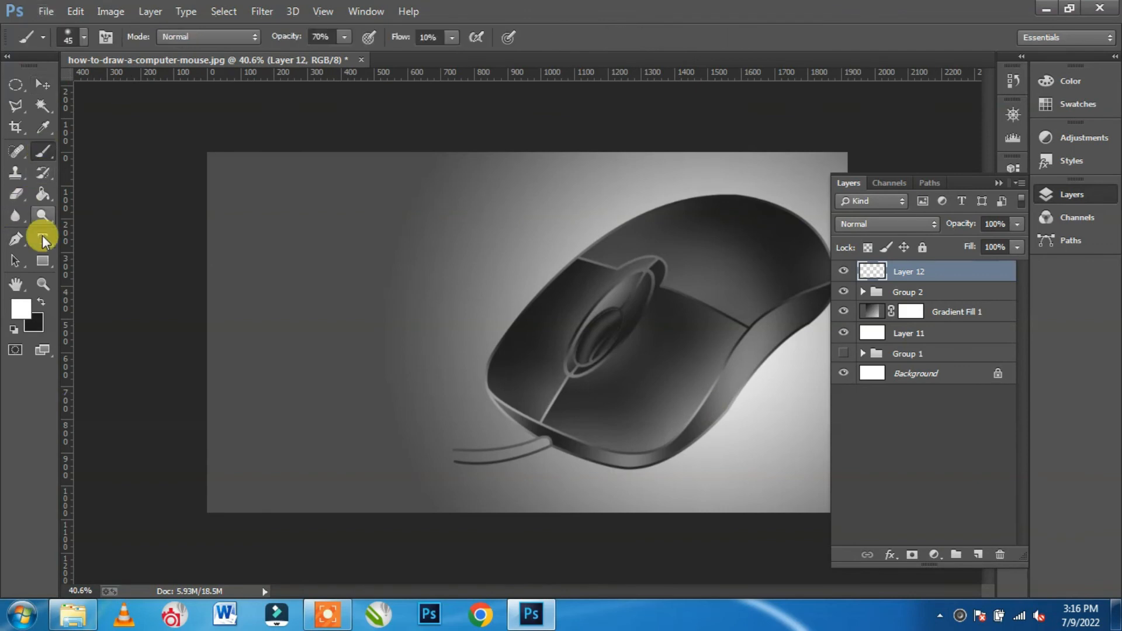
pyautogui.click(80, 37)
pyautogui.click(343, 36)
pyautogui.click(452, 38)
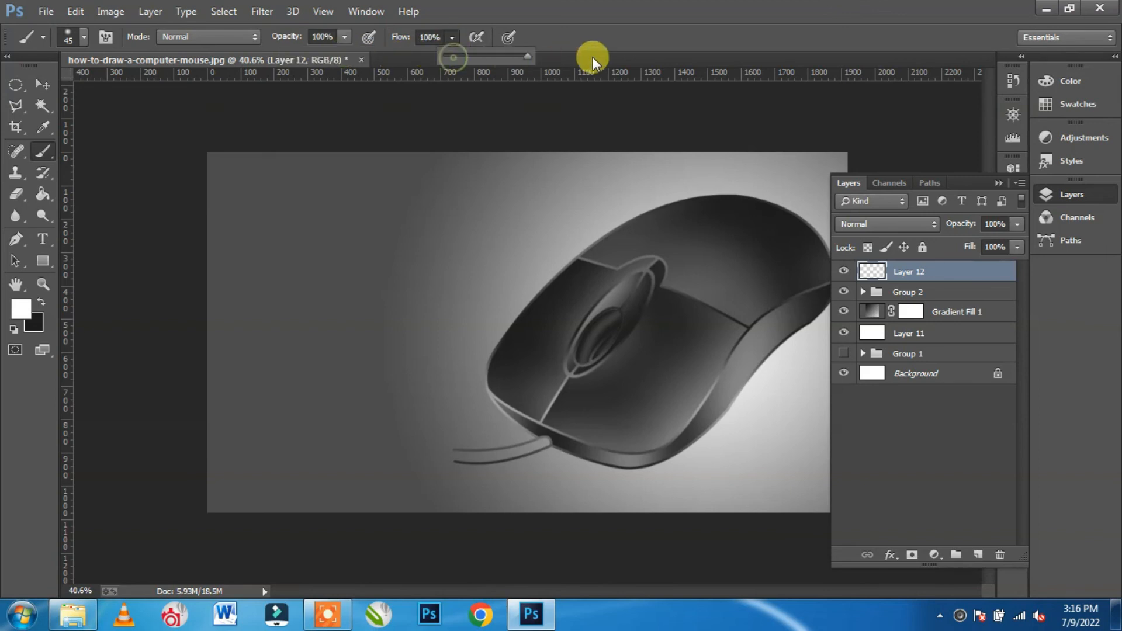
# Step: Choose the 823 px cross-shaped sparkle brush and reduce its size to 300 px
pyautogui.click(83, 37)
pyautogui.moveTo(188, 408); pyautogui.dragTo(189, 413)
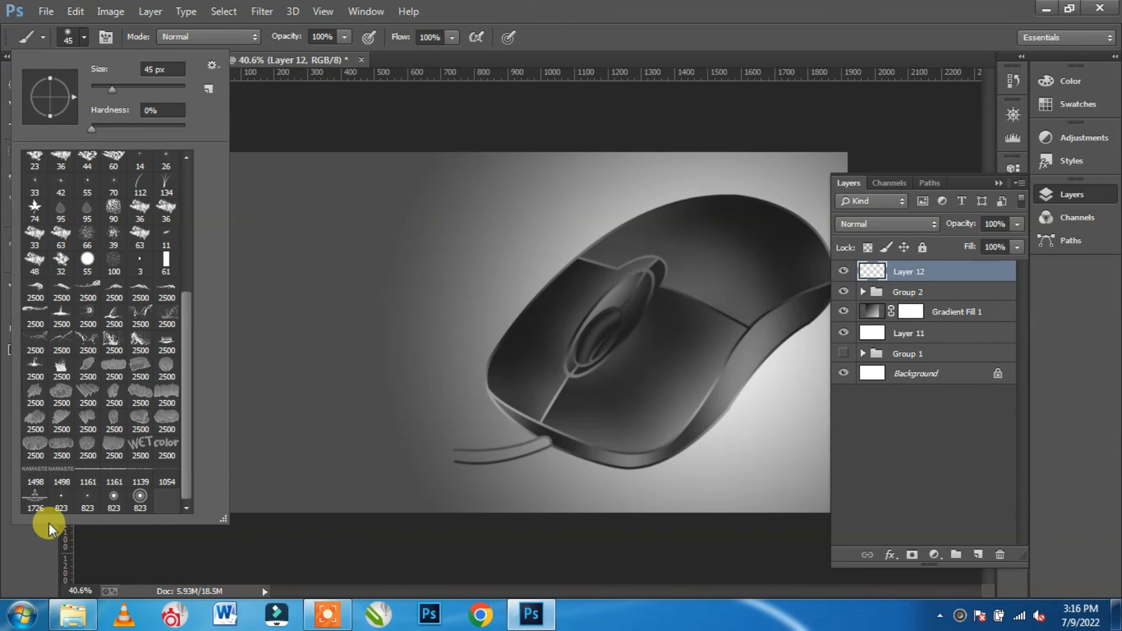
pyautogui.doubleClick(64, 498)
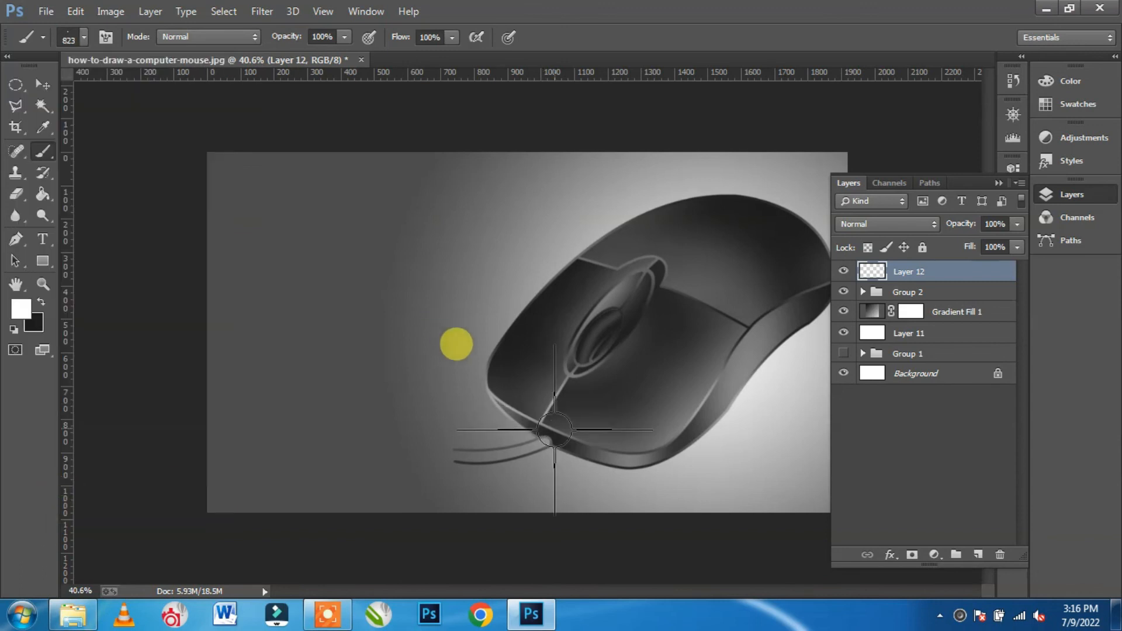
pyautogui.press('[')
pyautogui.press('[')
pyautogui.press('[')
pyautogui.press('[')
pyautogui.press('[')
pyautogui.press('[')
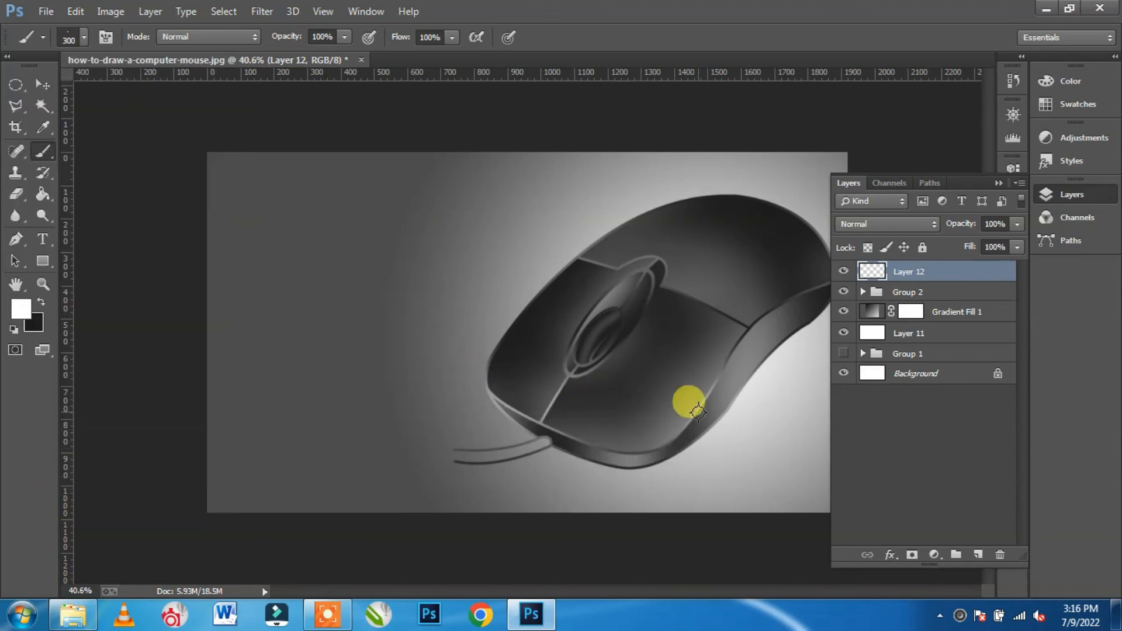
# Step: Stamp white sparkles on Layer 12 at the mouse's lower right edge, front left corner and top of the scroll-wheel housing
pyautogui.click(697, 412)
pyautogui.click(491, 396)
pyautogui.click(656, 258)
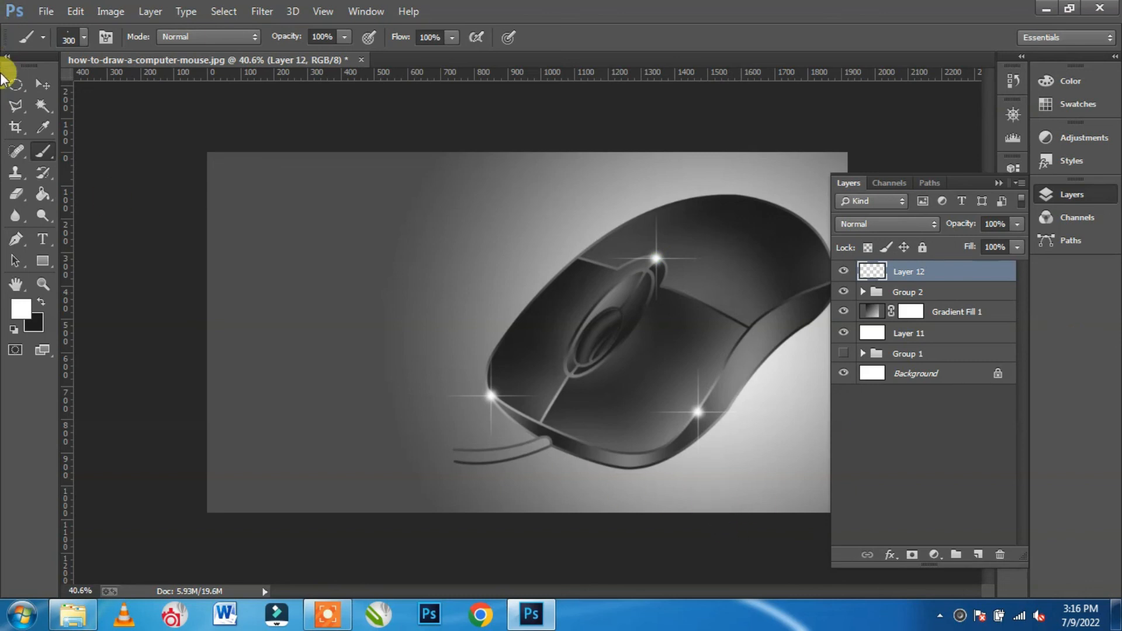
# Step: Add the text PRODUCT DESIGN in white Myriad Pro Bold, 100 pt, on the empty background left of the mouse
pyautogui.click(42, 84)
pyautogui.click(536, 119)
pyautogui.click(42, 239)
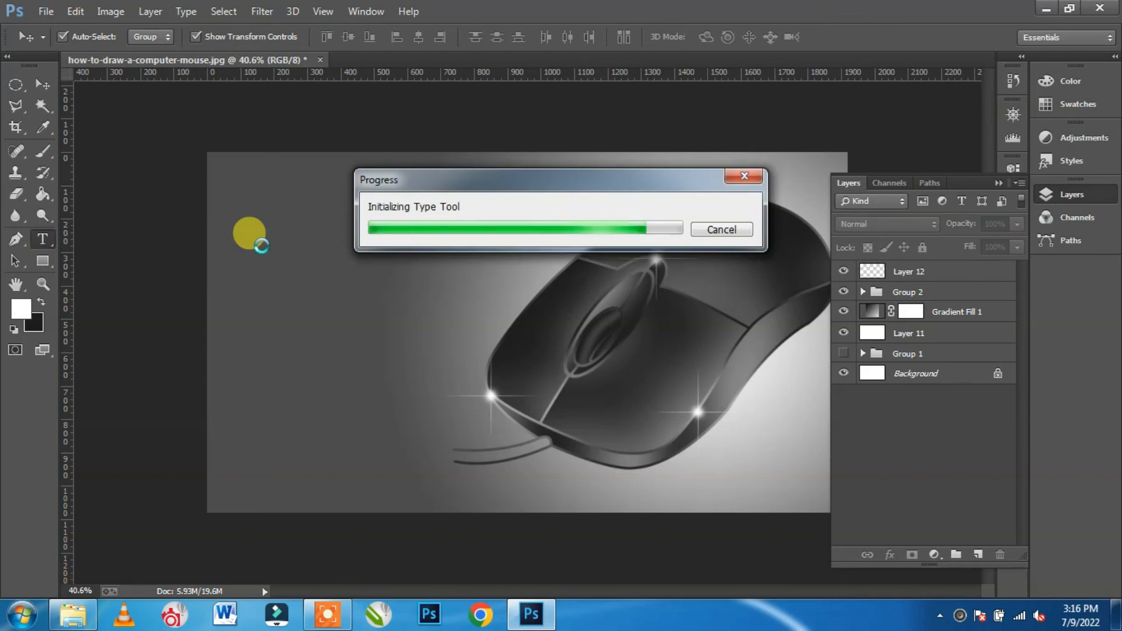
pyautogui.click(556, 37)
pyautogui.moveTo(718, 366); pyautogui.dragTo(636, 238)
pyautogui.click(1052, 296)
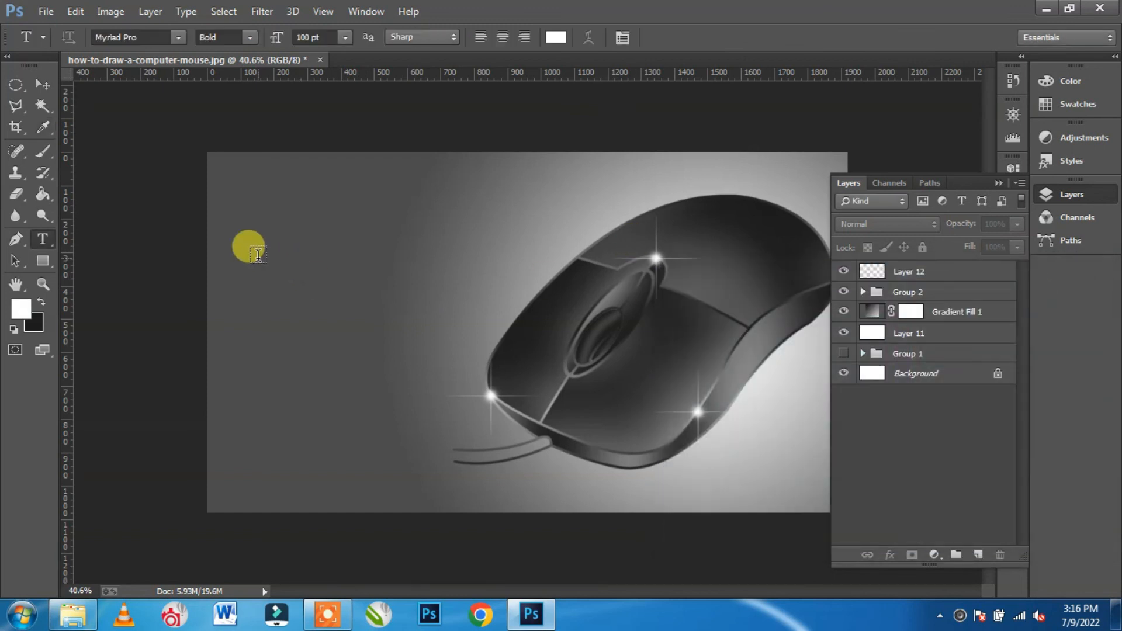
pyautogui.click(258, 255)
pyautogui.write('ODUCT')
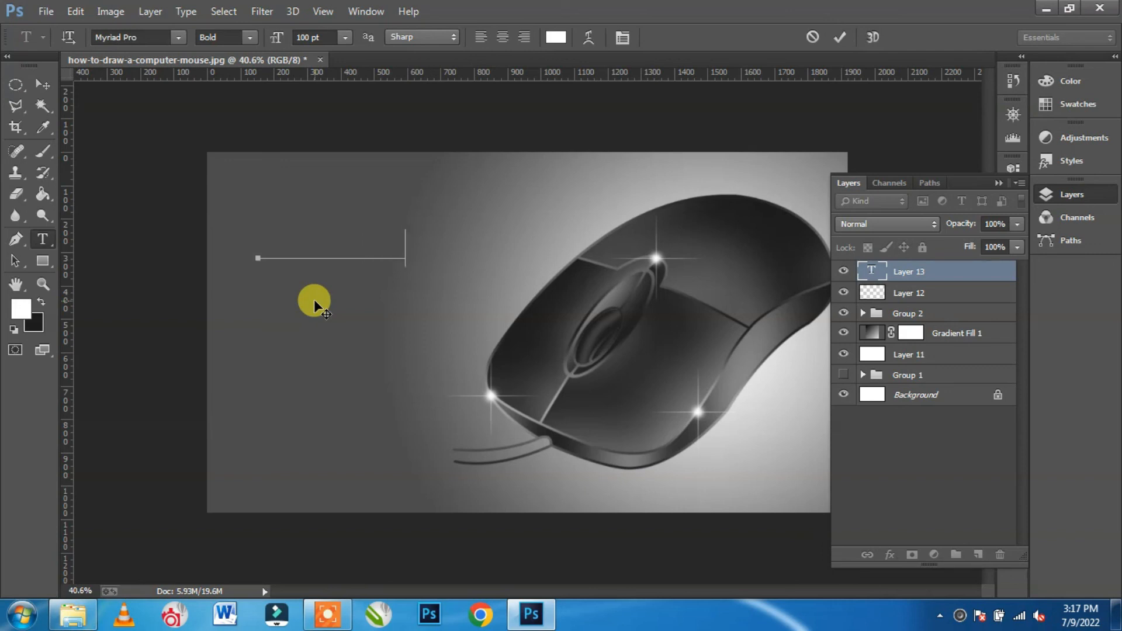
pyautogui.write(' DESI')
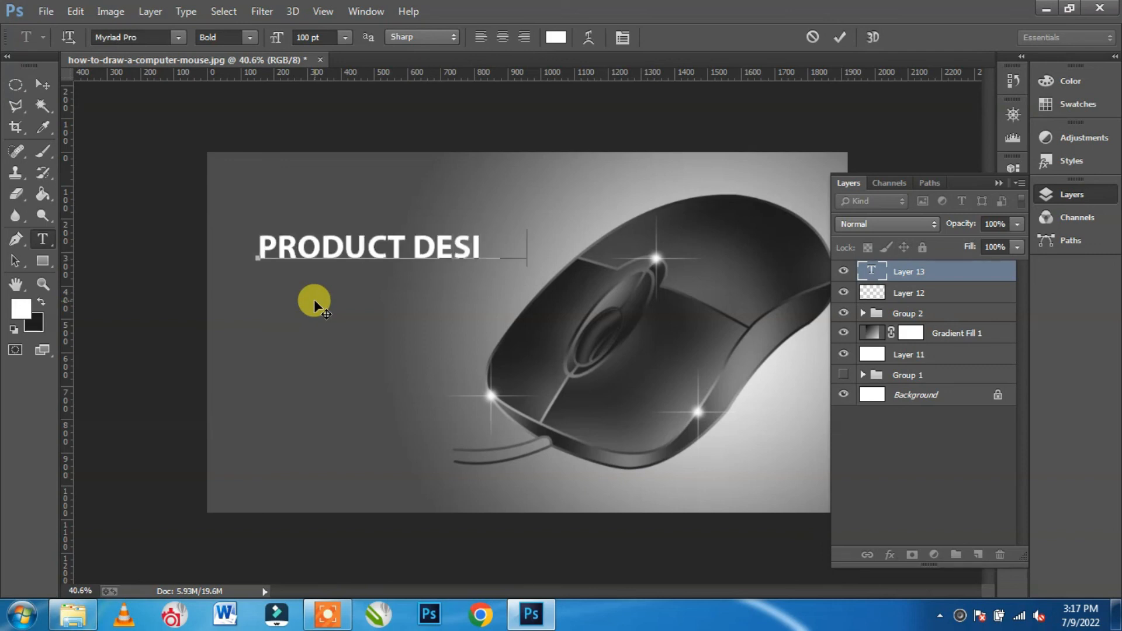
pyautogui.click(37, 86)
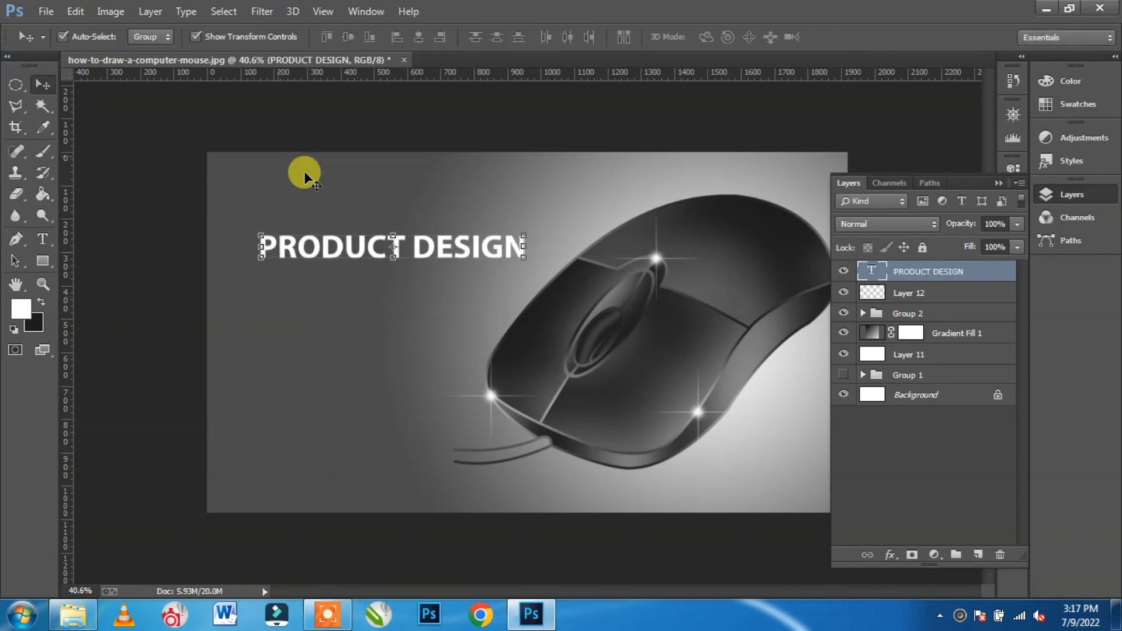
# Step: Move PRODUCT DESIGN further down and left, duplicate it directly beneath, and change the copy's text to PHOTOSHOP
pyautogui.moveTo(438, 254); pyautogui.dragTo(391, 320)
pyautogui.press('t')
pyautogui.tripleClick(295, 309)
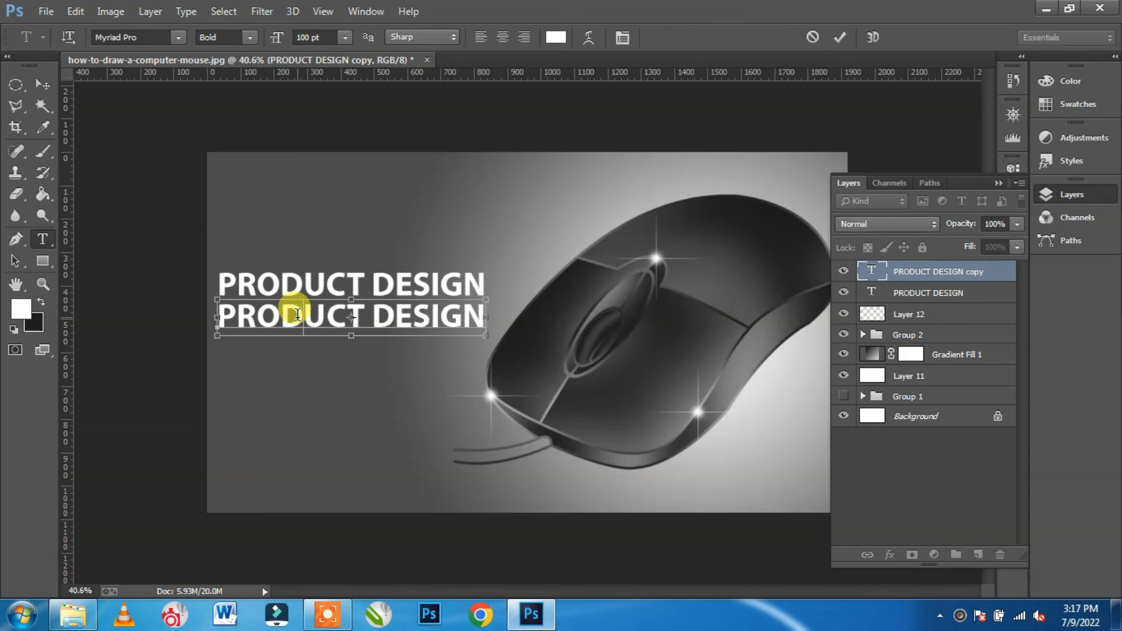
pyautogui.write('PHOTOSHO')
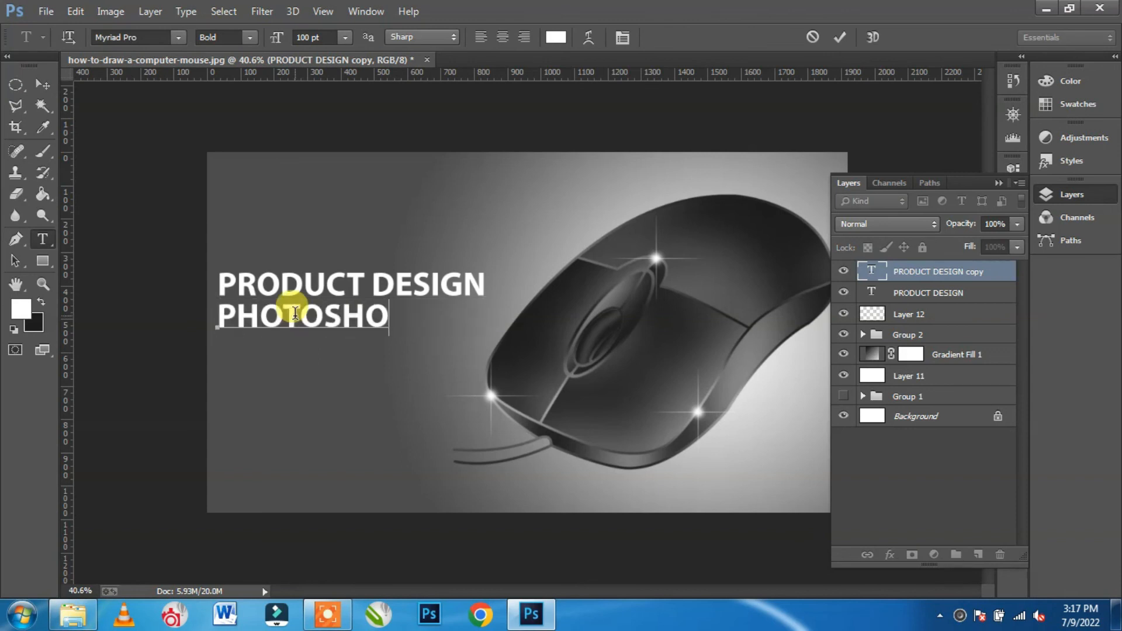
pyautogui.click(43, 84)
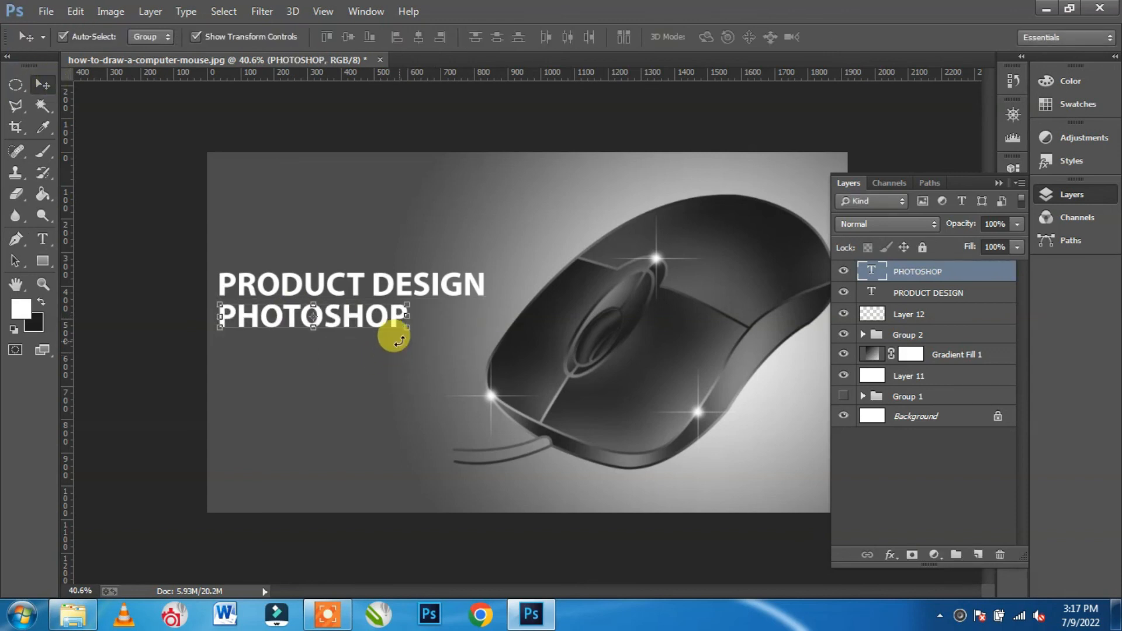
# Step: Scale the PHOTOSHOP text proportionally to 141.56% so it matches the width of the PRODUCT DESIGN line
pyautogui.hotkey('ctrl', 't')
pyautogui.moveTo(411, 337); pyautogui.dragTo(486, 350)
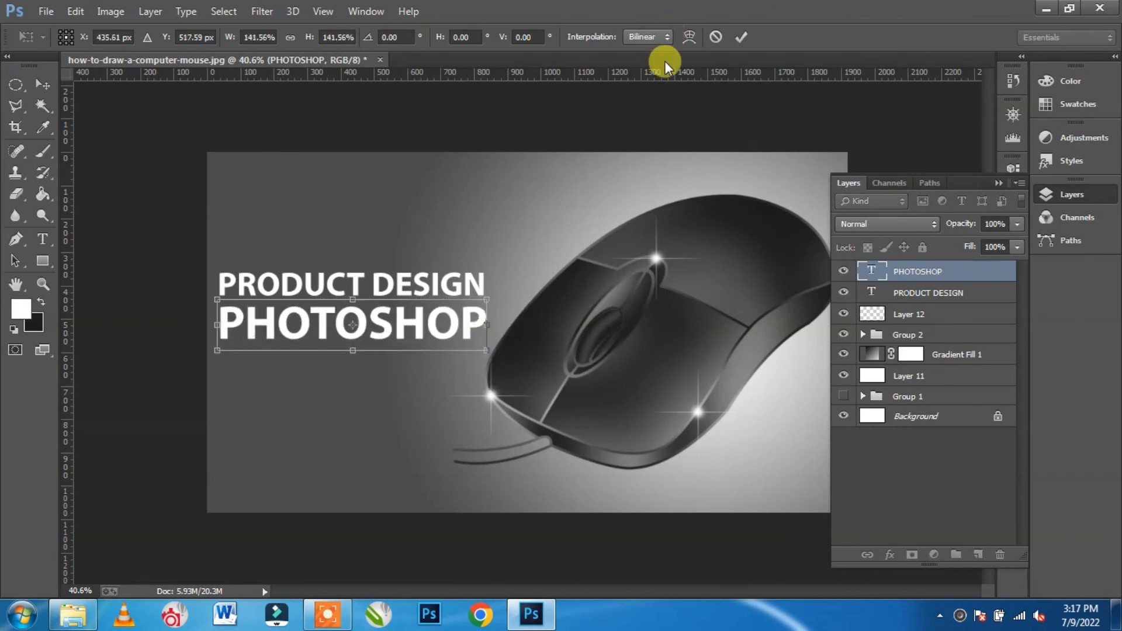
pyautogui.click(745, 37)
pyautogui.click(106, 233)
pyautogui.click(644, 311)
pyautogui.click(425, 239)
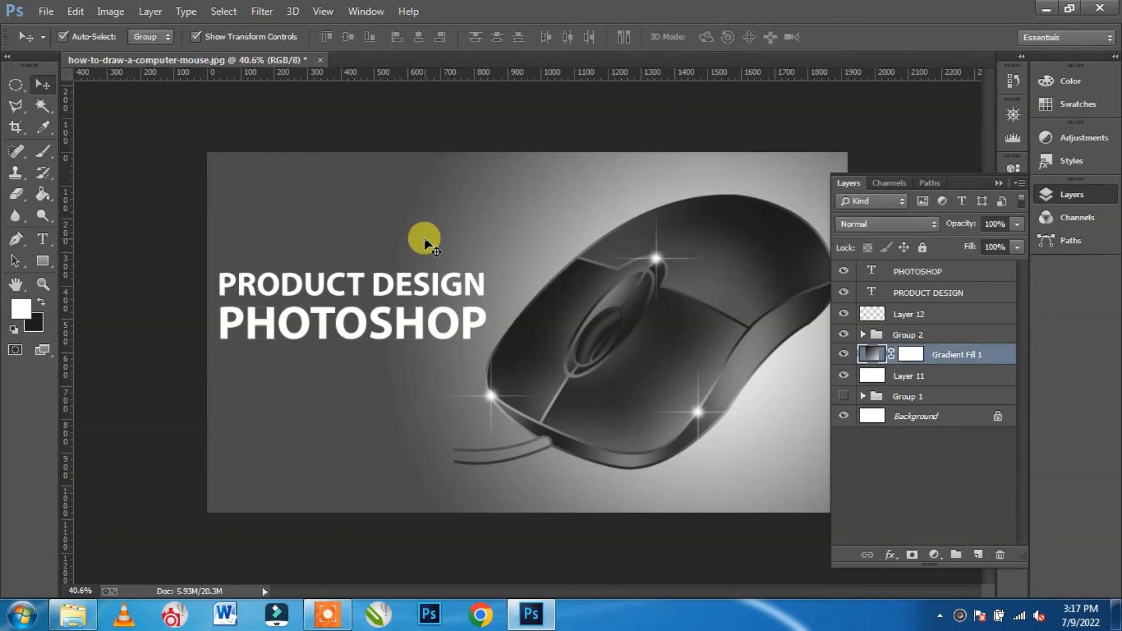
# Step: Convert the Gradient Fill 1 layer to a smart object
pyautogui.click(952, 272)
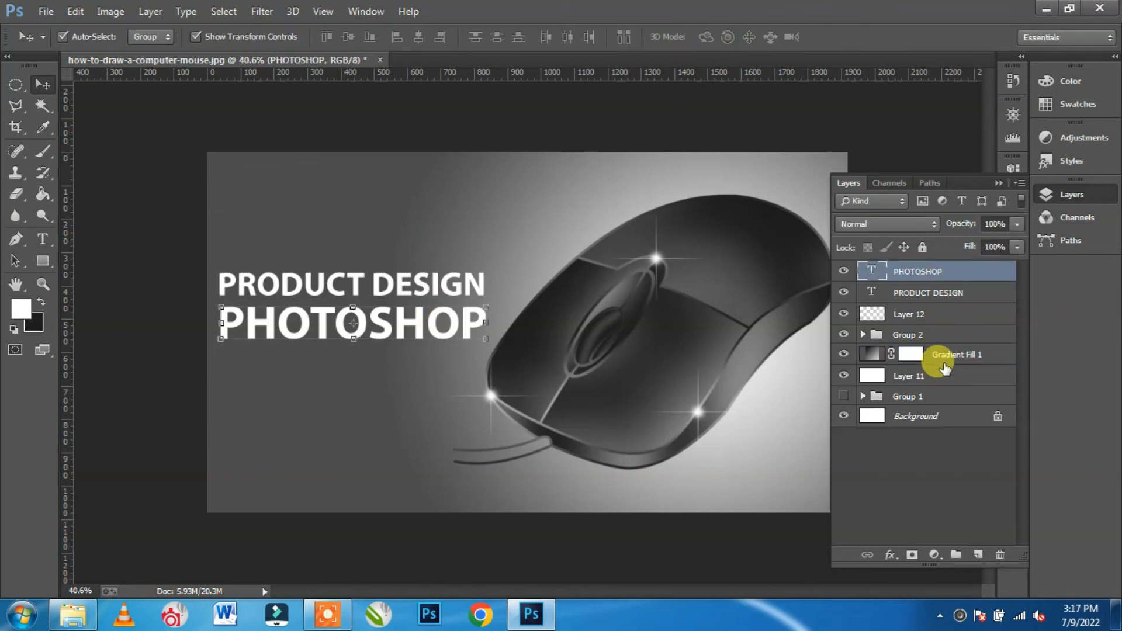
pyautogui.click(950, 354)
pyautogui.rightClick(954, 353)
pyautogui.click(649, 200)
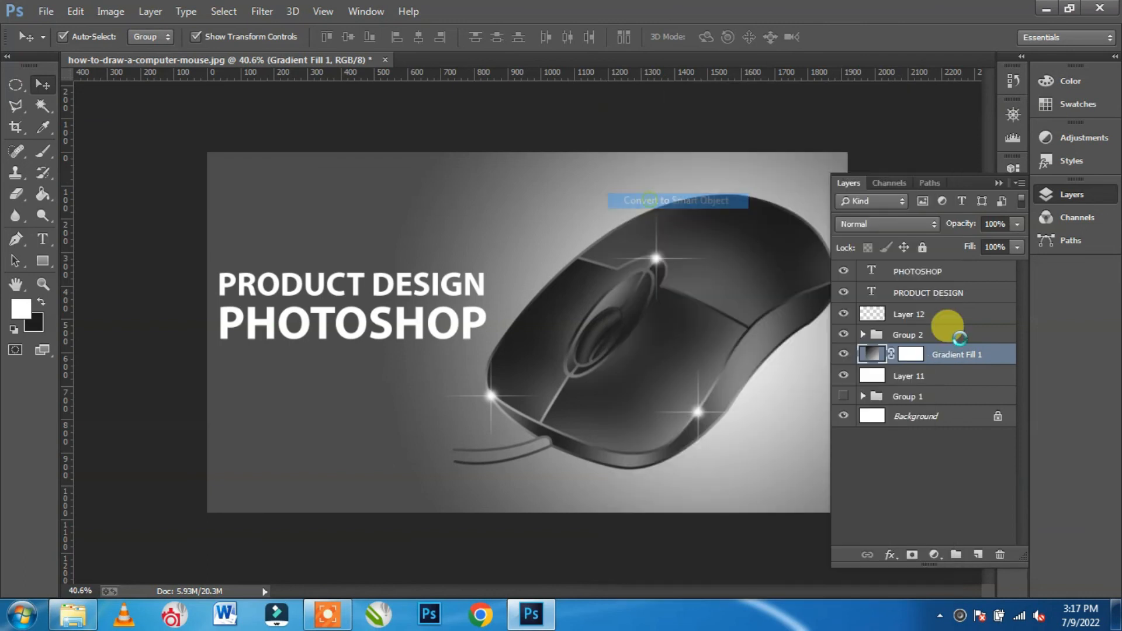
# Step: Add a Stroke effect to Gradient Fill 1, positioned inside and coloured white (#ffffff)
pyautogui.click(889, 555)
pyautogui.click(944, 399)
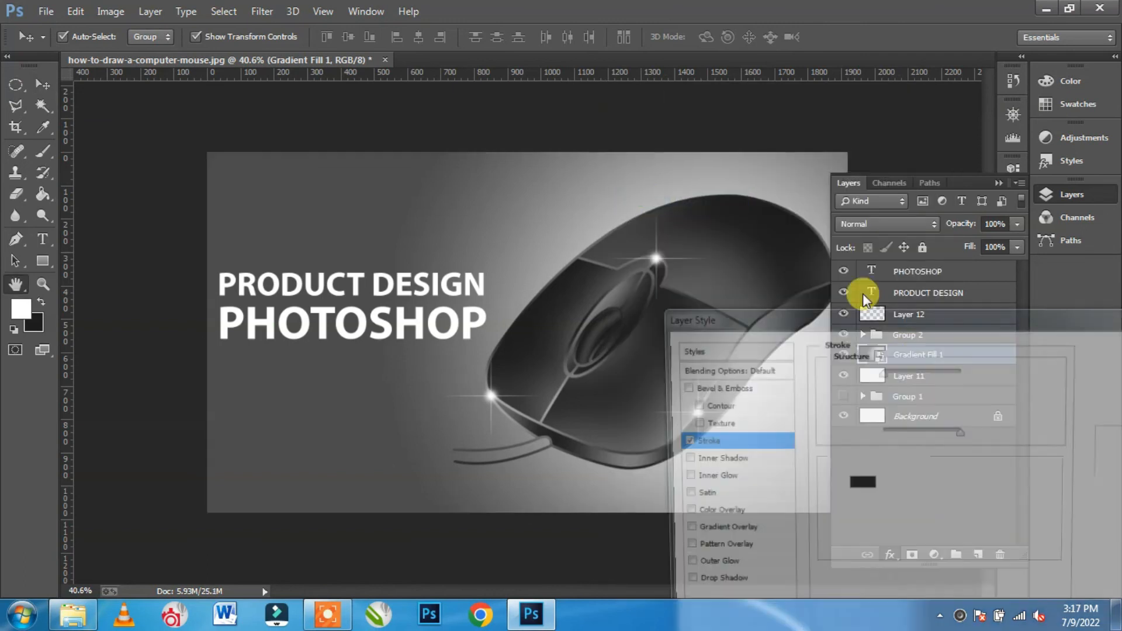
pyautogui.click(915, 392)
pyautogui.click(860, 484)
pyautogui.click(644, 237)
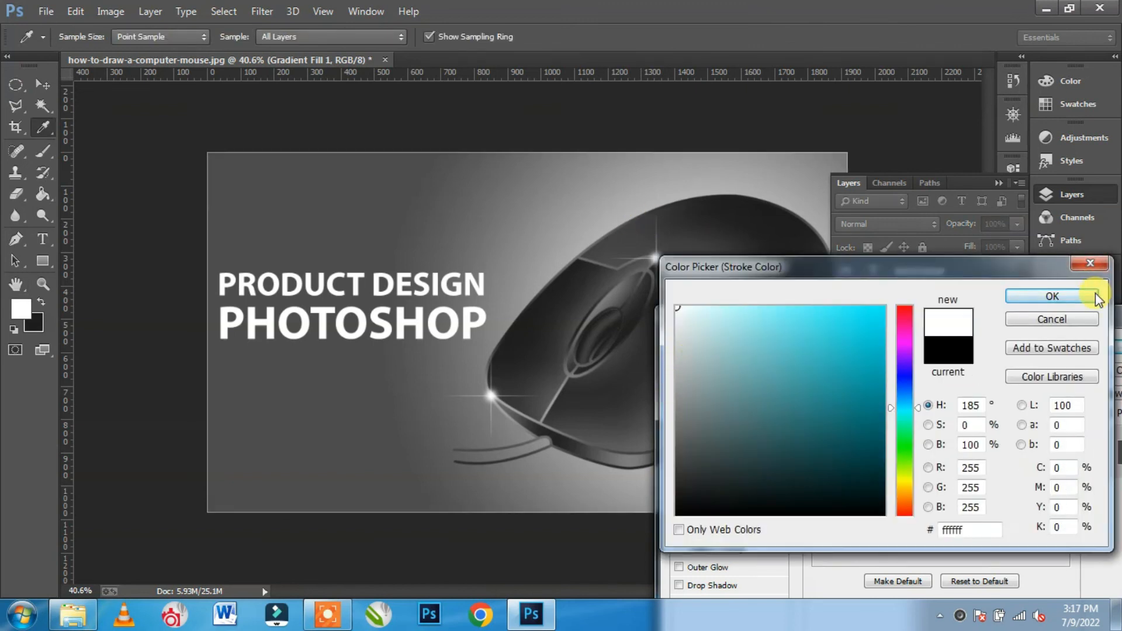
pyautogui.click(1019, 296)
# Step: Set the background stroke's size to 7 px and apply the layer style
pyautogui.press('Up')
pyautogui.press('Up')
pyautogui.press('Up')
pyautogui.press('Up')
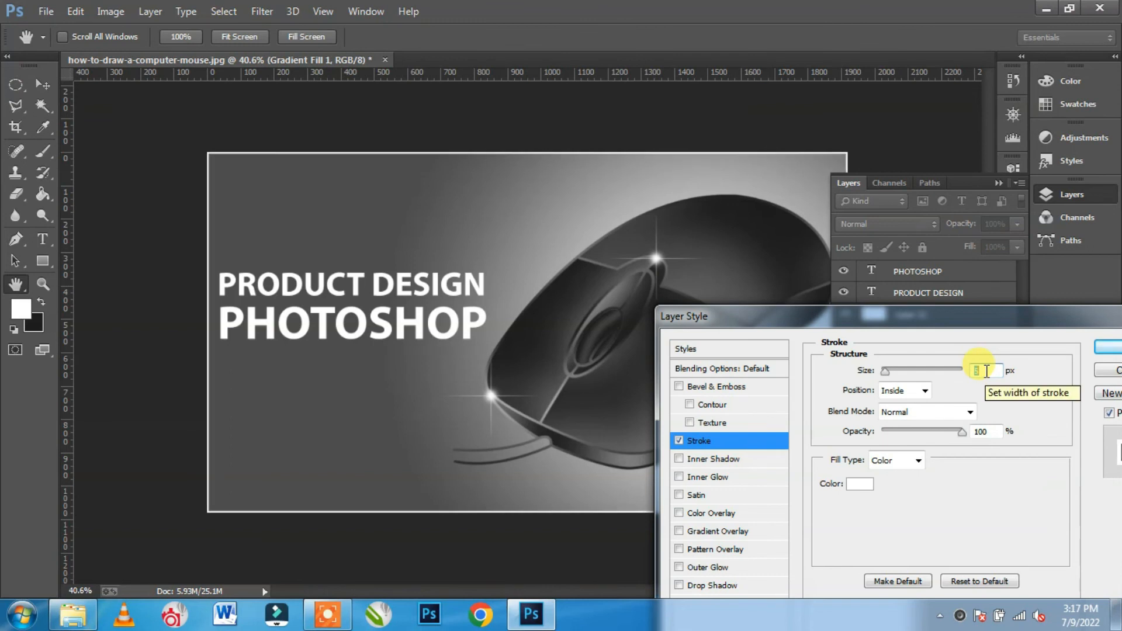
pyautogui.write('7')
pyautogui.moveTo(1052, 318); pyautogui.dragTo(972, 316)
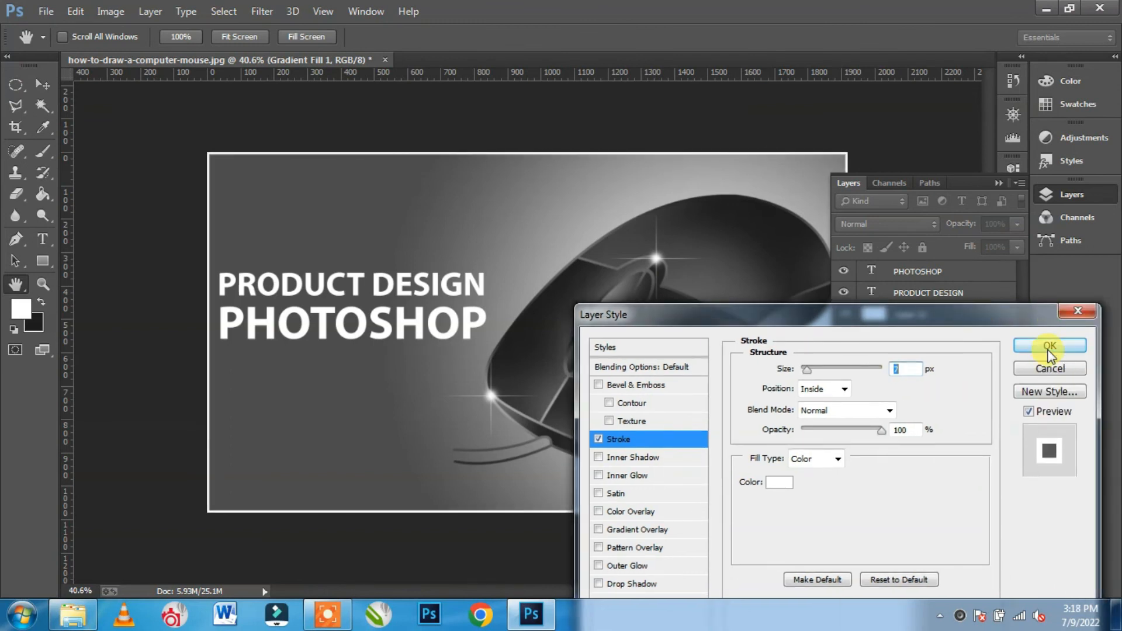
pyautogui.click(1050, 346)
# Step: Recolour the PHOTOSHOP text to bright cyan (#00f6ff) through its character settings
pyautogui.click(324, 323)
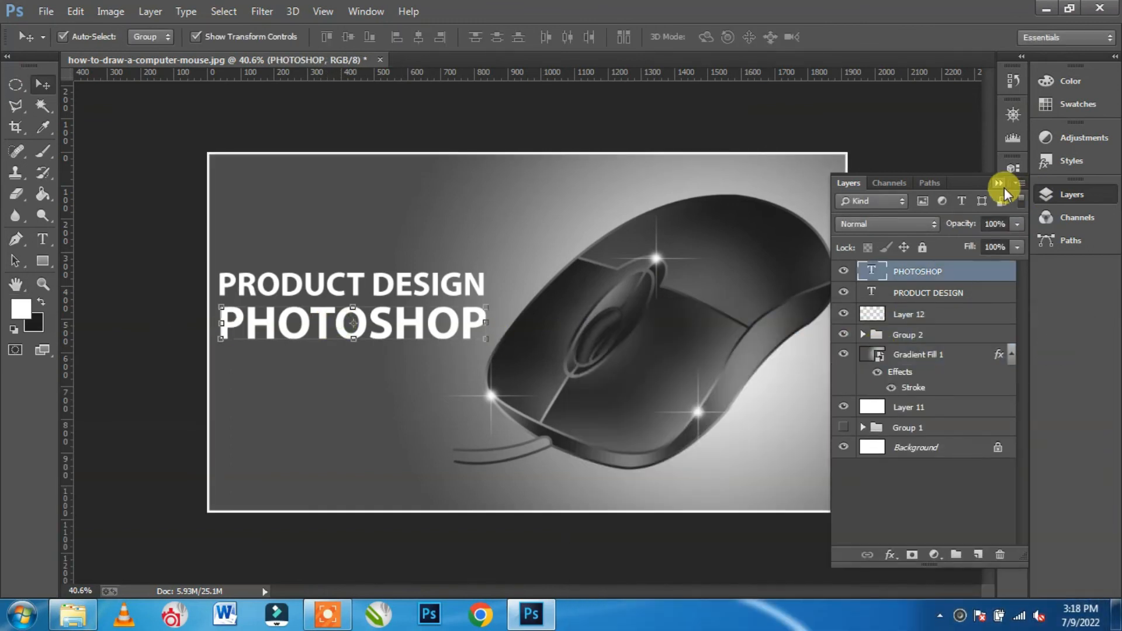
pyautogui.click(999, 183)
pyautogui.click(1013, 261)
pyautogui.click(948, 350)
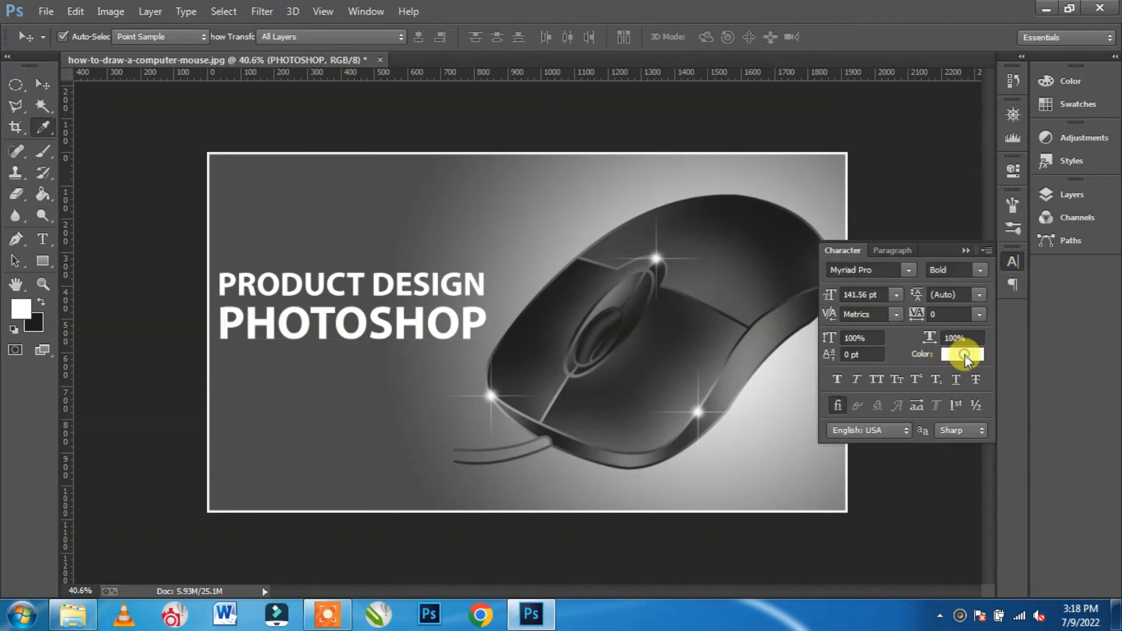
pyautogui.moveTo(841, 410); pyautogui.dragTo(885, 306)
pyautogui.moveTo(905, 513); pyautogui.dragTo(906, 409)
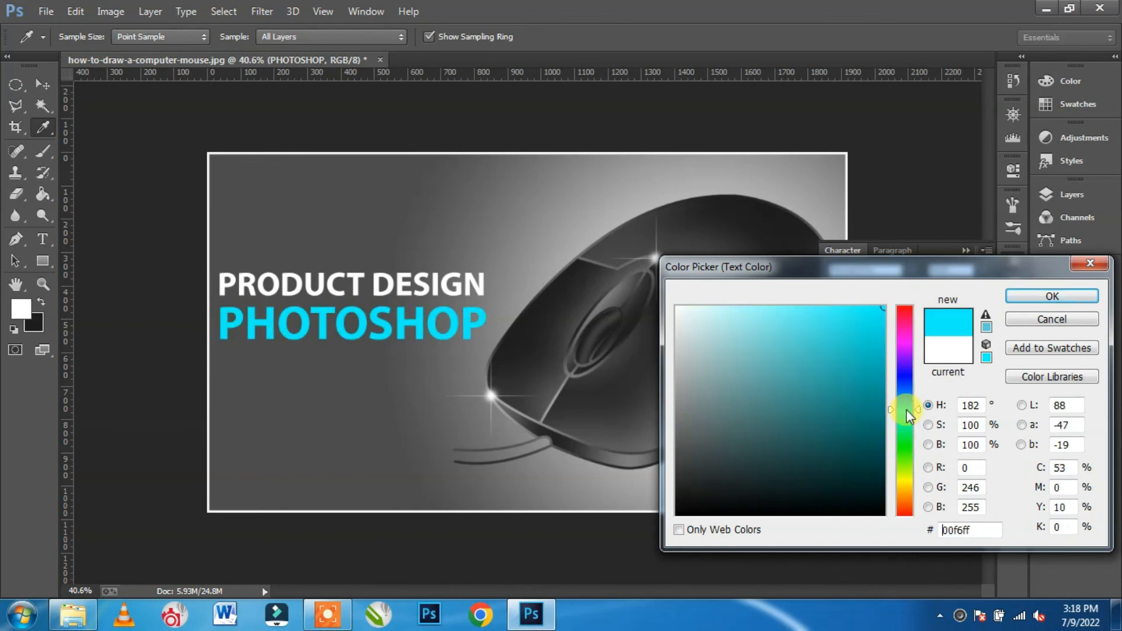
pyautogui.click(1052, 296)
pyautogui.click(43, 84)
pyautogui.click(965, 251)
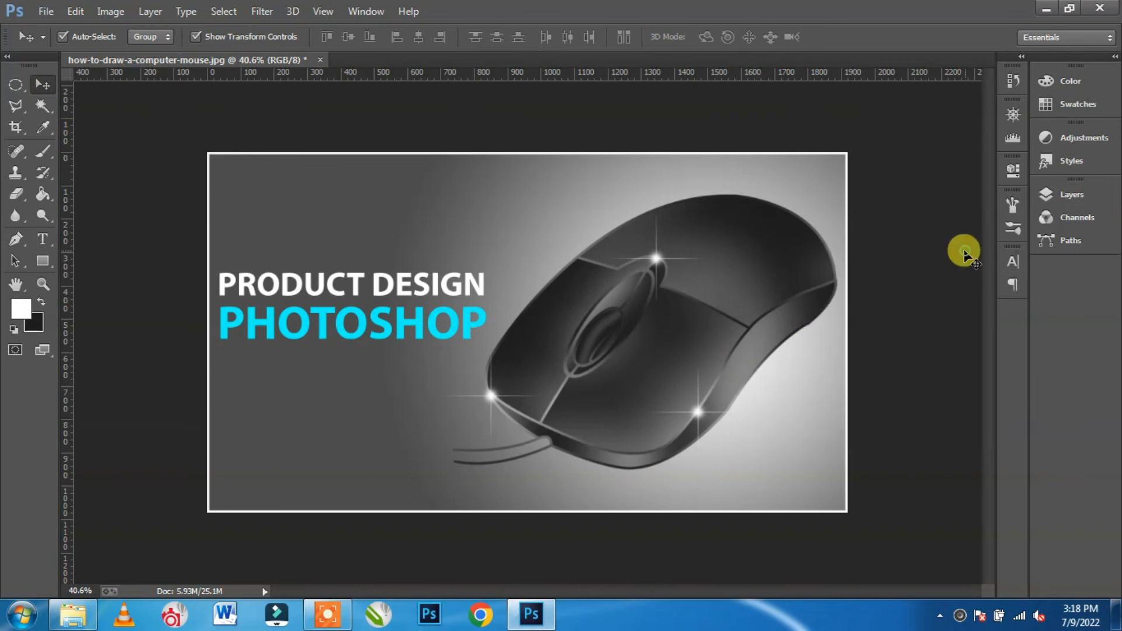